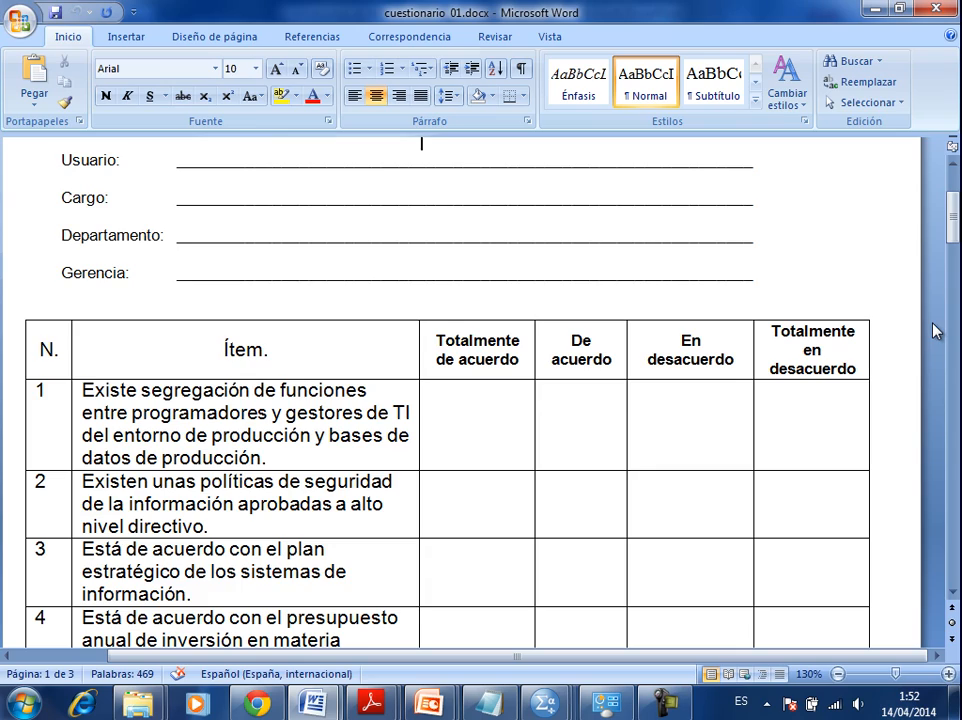
Step: Review the questionnaire's items from first to last and the four response options in the table header
{"action": "left_click_drag", "start_coordinate": [955, 222], "coordinate": [955, 495]}
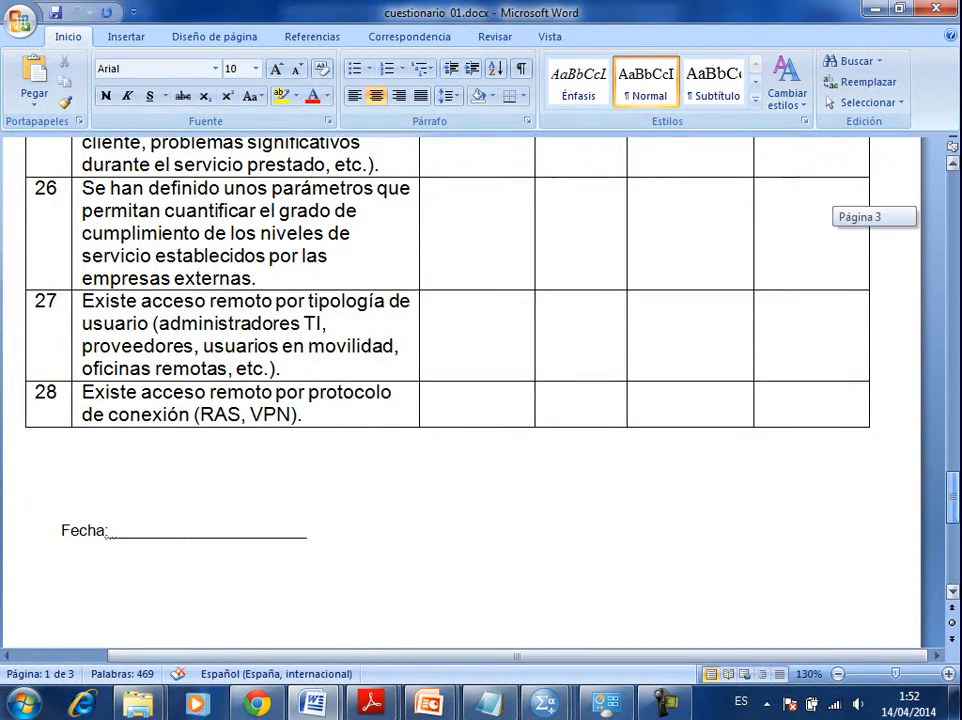
{"action": "left_click_drag", "start_coordinate": [955, 495], "coordinate": [953, 222]}
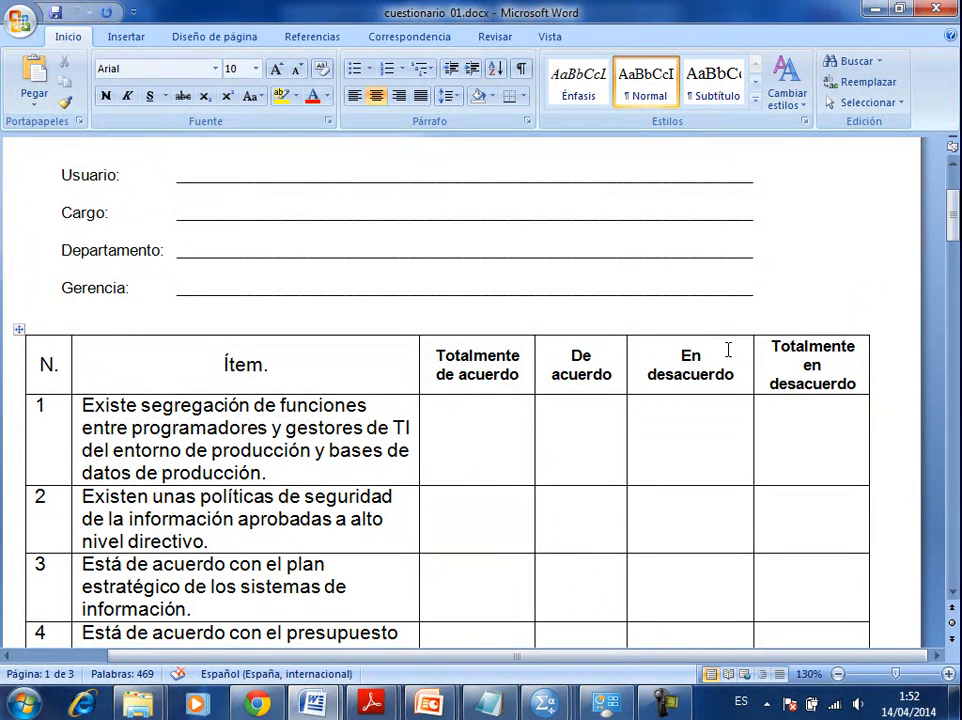
{"action": "left_click_drag", "start_coordinate": [436, 350], "coordinate": [805, 360]}
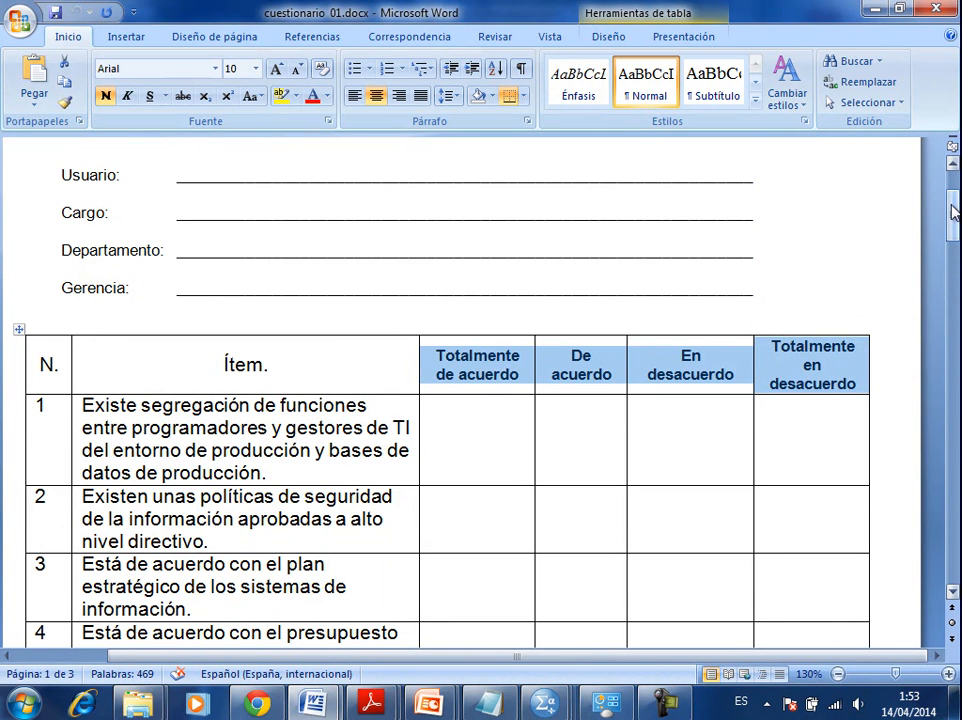
{"action": "left_click_drag", "start_coordinate": [953, 210], "coordinate": [955, 222]}
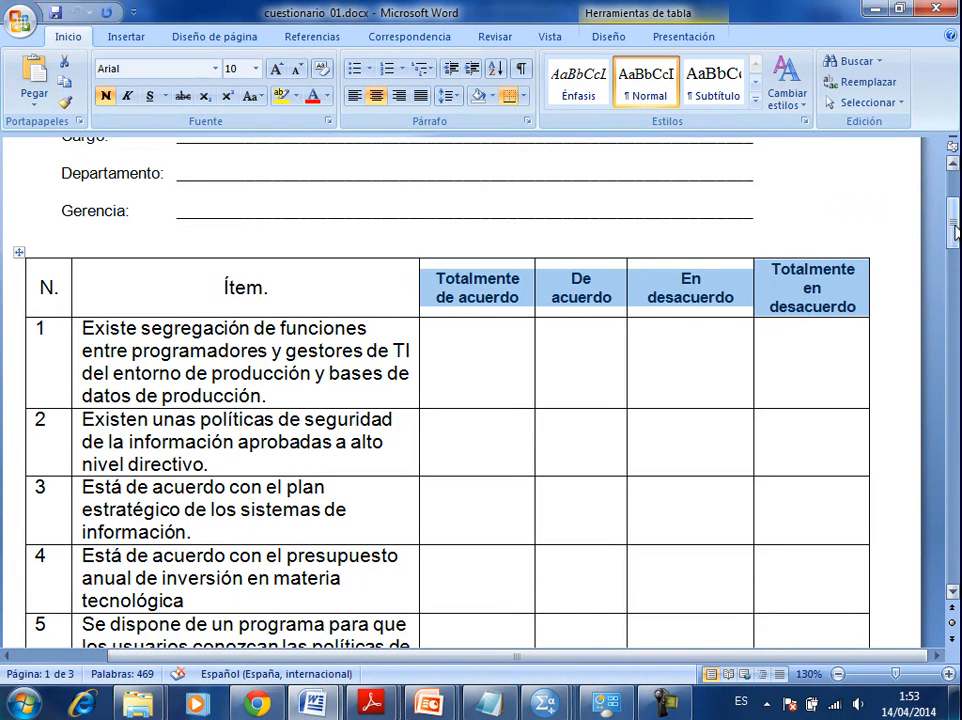
{"action": "mouse_move", "coordinate": [955, 230]}
{"action": "left_mouse_down"}
{"action": "mouse_move", "coordinate": [955, 238]}
{"action": "mouse_move", "coordinate": [955, 225]}
{"action": "left_mouse_up"}
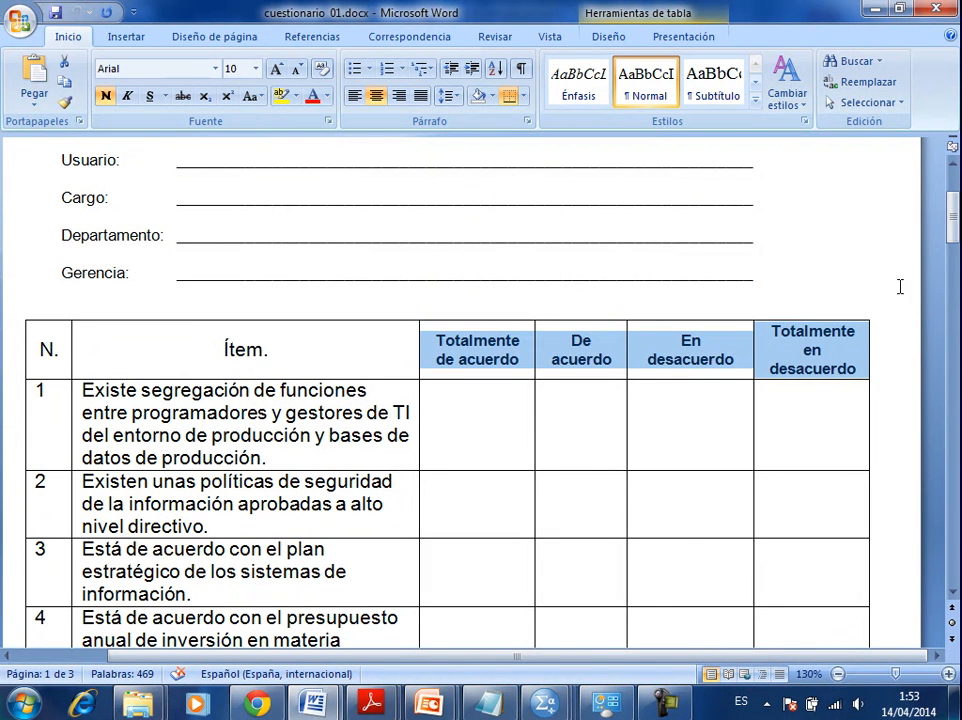
Step: Switch to the SPSS data editor and name the first variable I01
{"action": "mouse_move", "coordinate": [545, 712]}
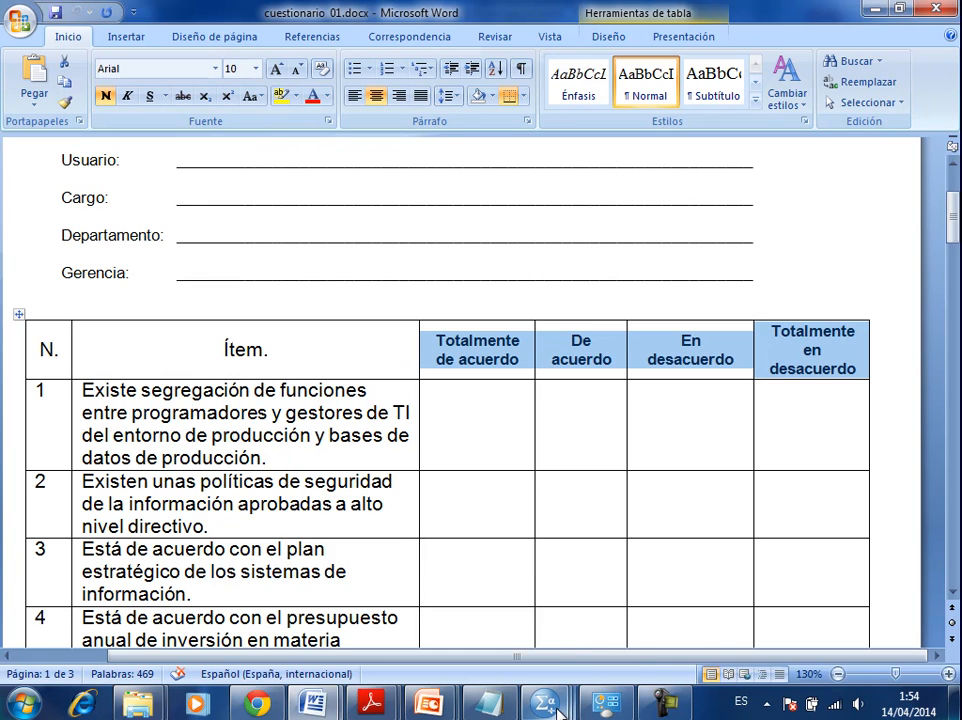
{"action": "left_click", "coordinate": [685, 619]}
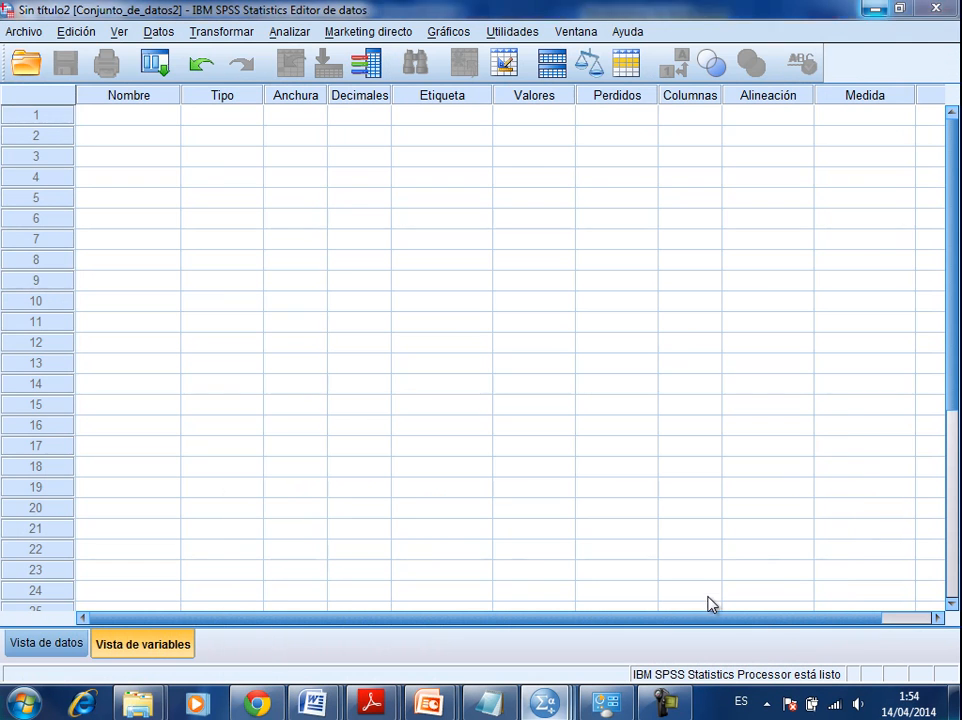
{"action": "left_click", "coordinate": [146, 122]}
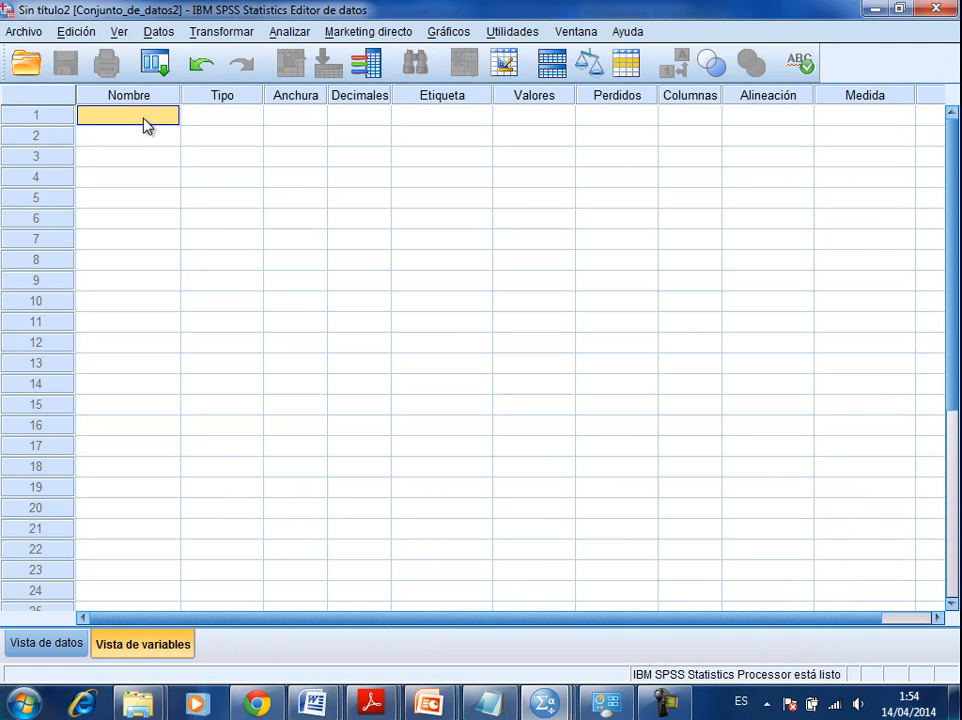
{"action": "left_click", "coordinate": [147, 123]}
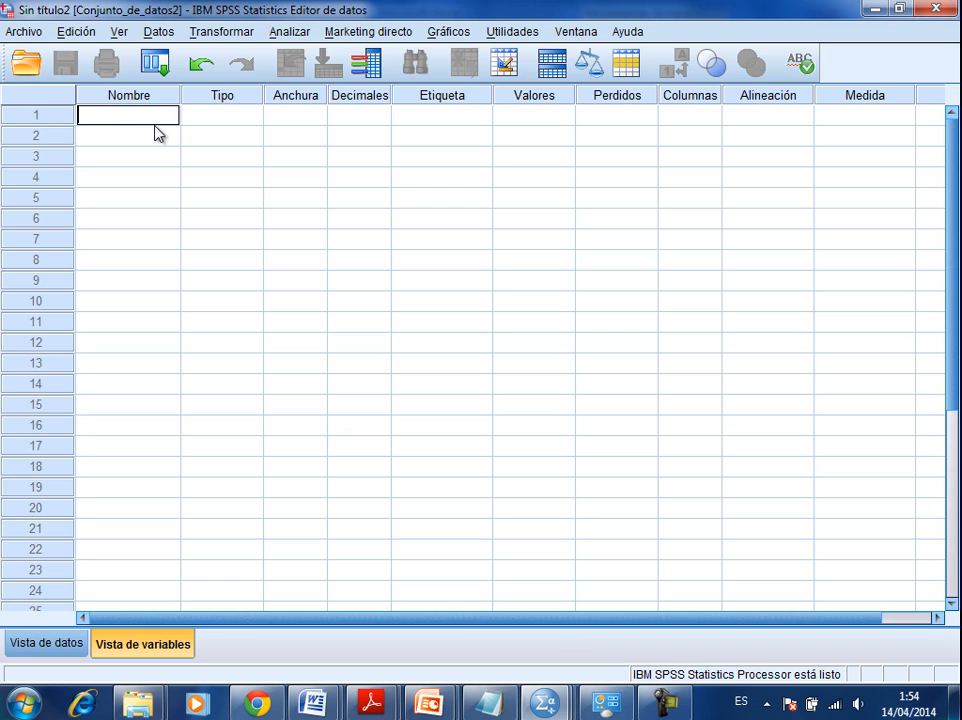
{"action": "type", "text": "I01"}
Step: Define variable I01 as numeric with a width of 1 and 0 decimal places
{"action": "left_click", "coordinate": [223, 120]}
{"action": "left_click", "coordinate": [251, 117]}
{"action": "key", "text": "Tab"}
{"action": "key", "text": "Tab"}
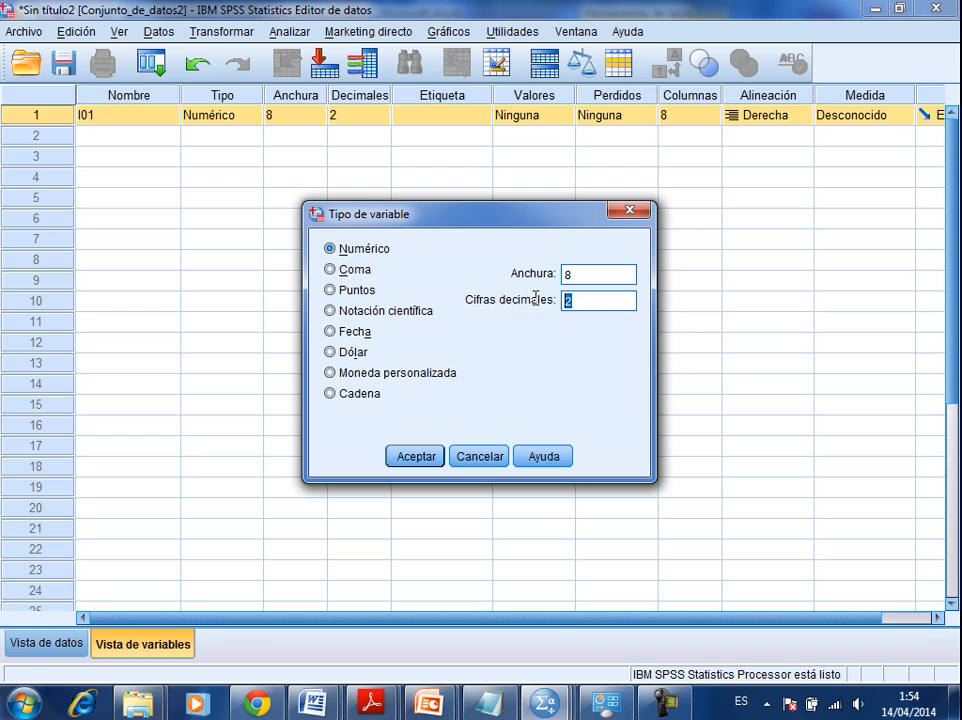
{"action": "key", "text": "BackSpace"}
{"action": "type", "text": "0"}
{"action": "left_click_drag", "start_coordinate": [581, 275], "coordinate": [543, 273]}
{"action": "type", "text": "1"}
{"action": "left_click", "coordinate": [420, 457]}
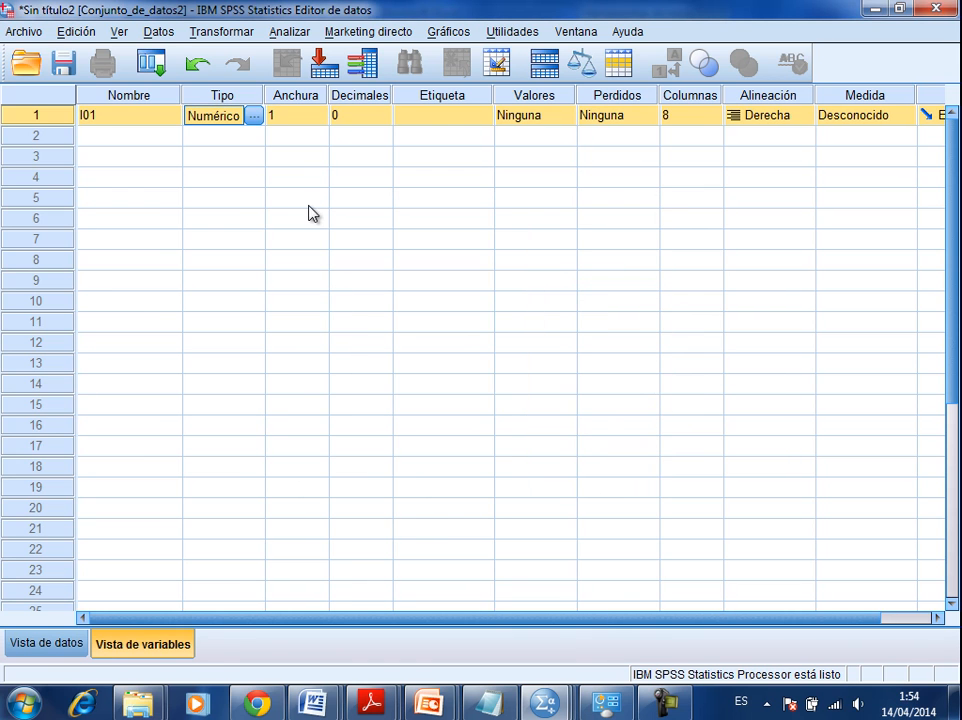
Step: Widen the Etiqueta column to about twice its width and open the label cell of I01 for editing
{"action": "left_click", "coordinate": [438, 125]}
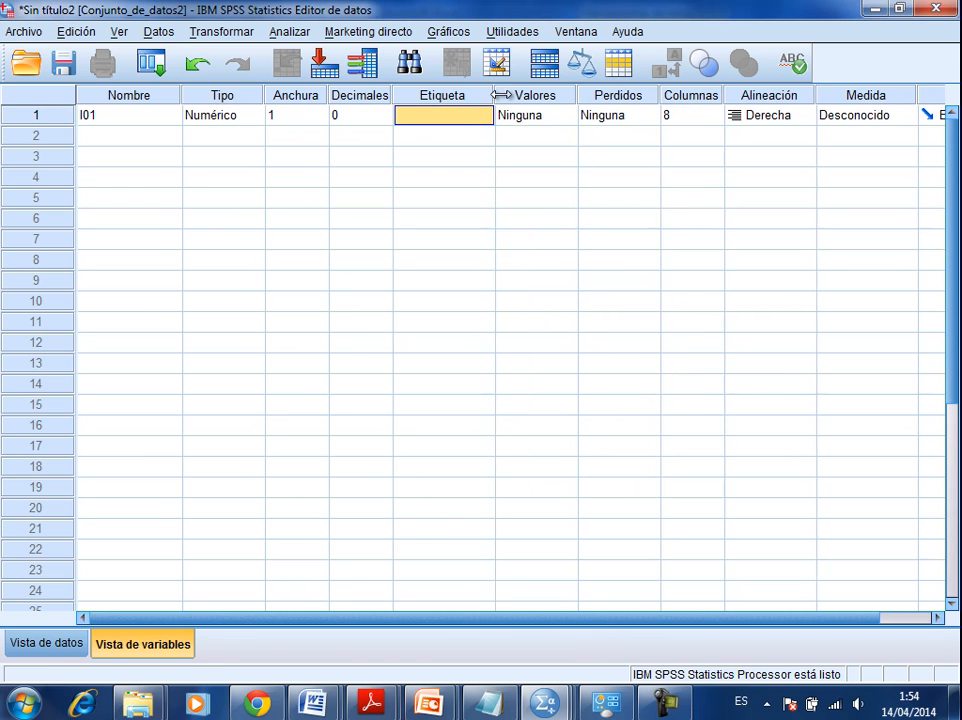
{"action": "left_click_drag", "start_coordinate": [494, 96], "coordinate": [586, 96]}
{"action": "left_click", "coordinate": [519, 126]}
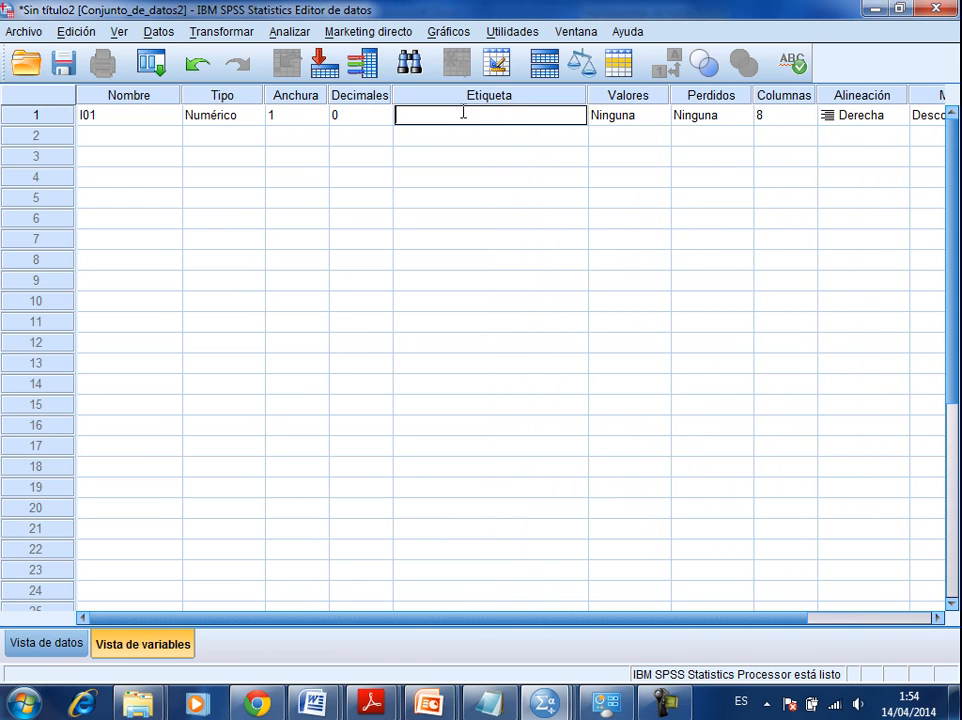
{"action": "left_click", "coordinate": [94, 124]}
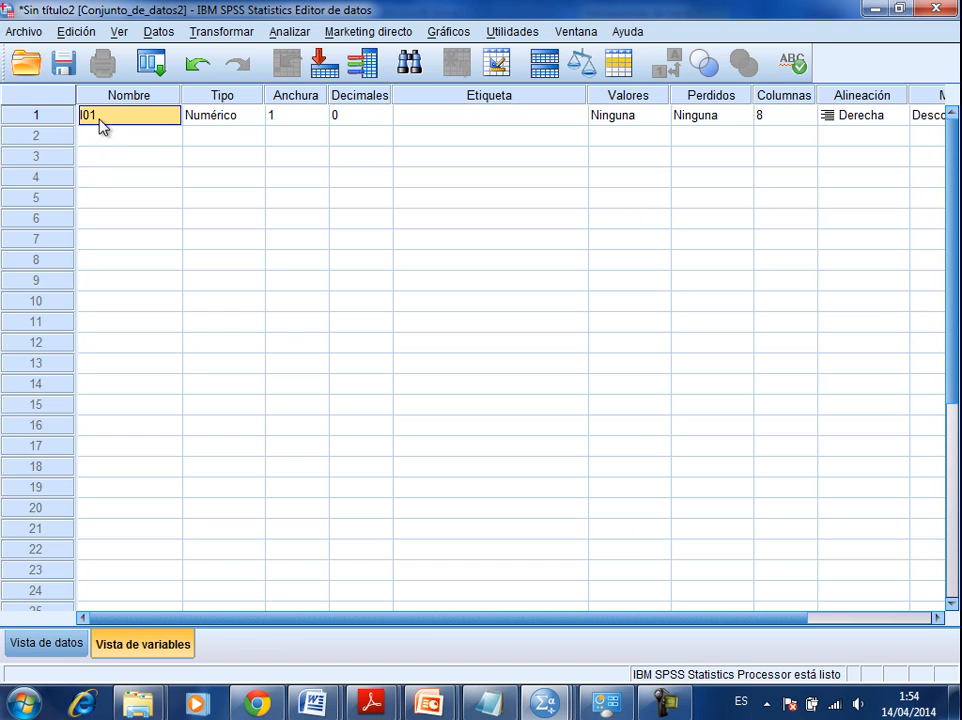
{"action": "left_click", "coordinate": [468, 121]}
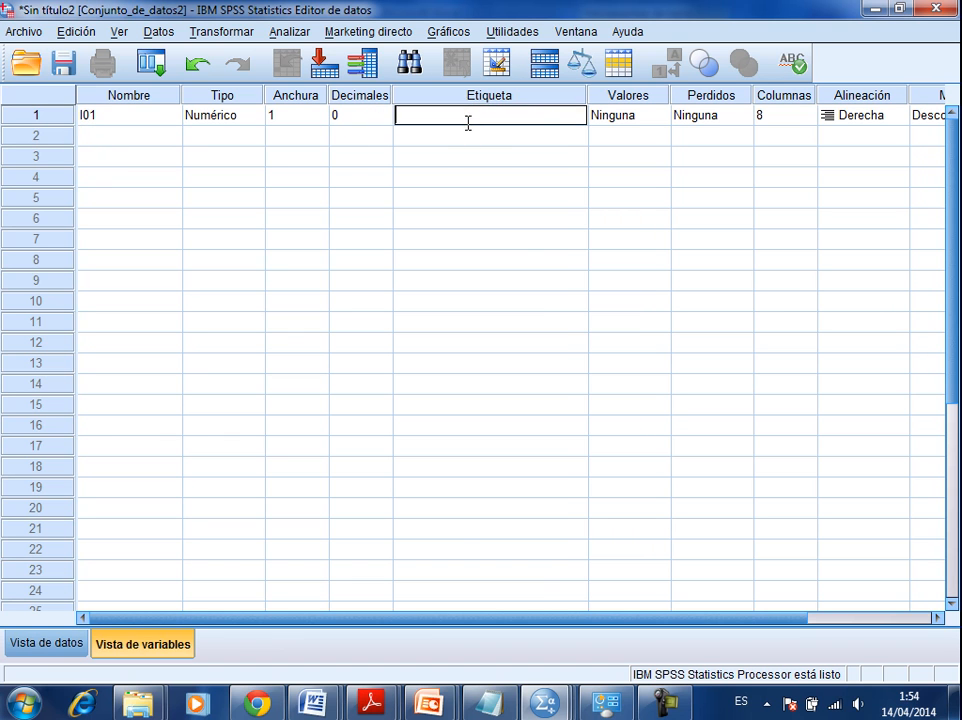
Step: Switch to cuestionario 01.docx in Word and copy the full text of item 1 about segregación de funciones
{"action": "mouse_move", "coordinate": [313, 703]}
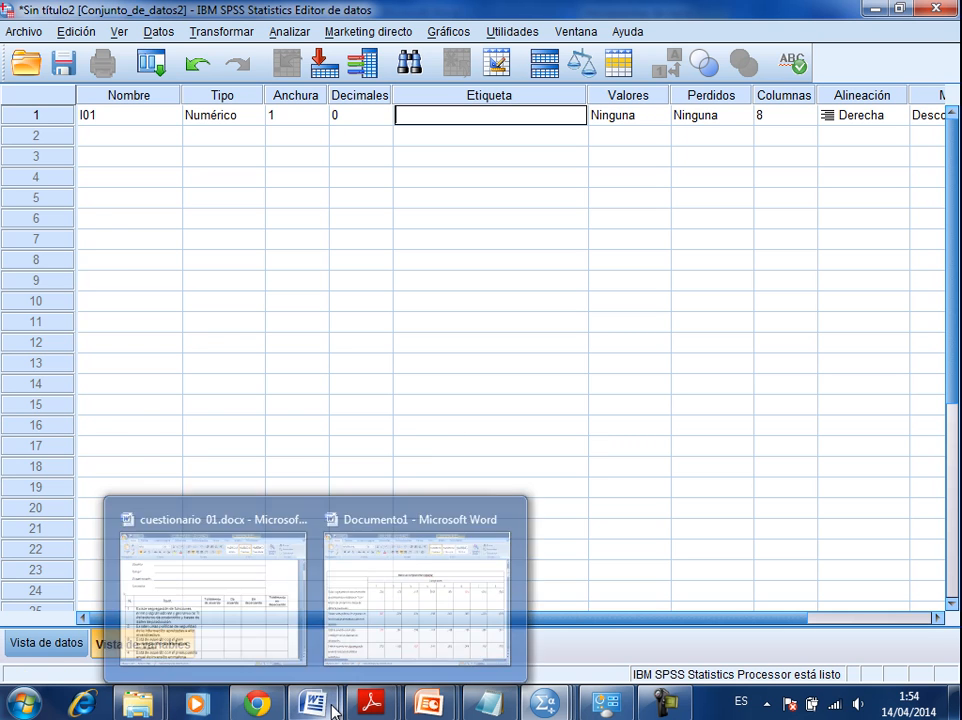
{"action": "left_click", "coordinate": [231, 590]}
{"action": "left_click_drag", "start_coordinate": [279, 457], "coordinate": [88, 392]}
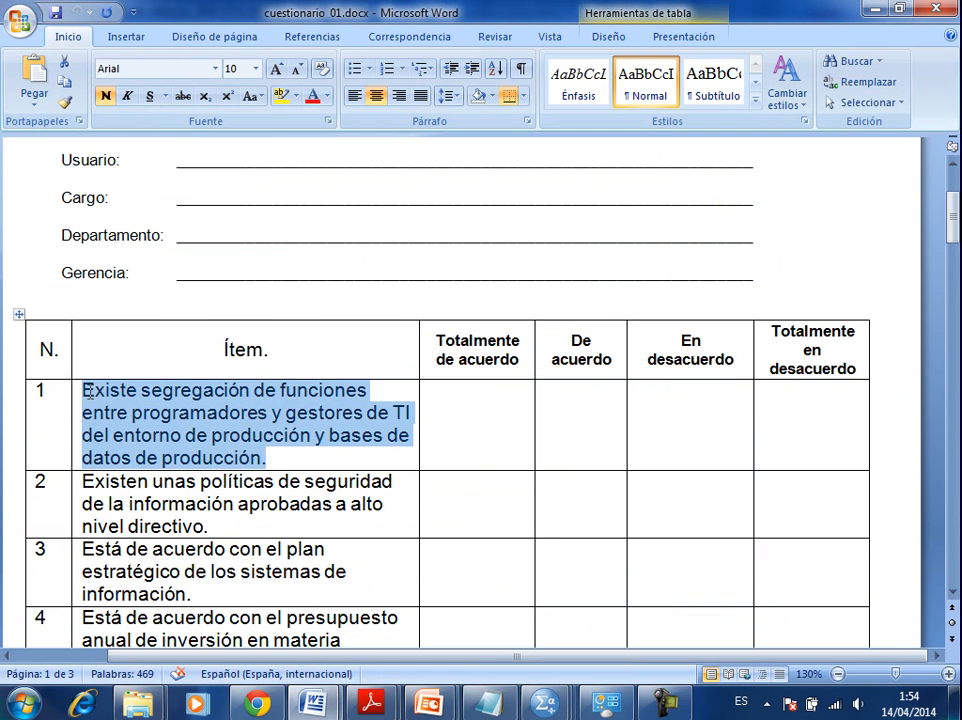
{"action": "right_click", "coordinate": [222, 432]}
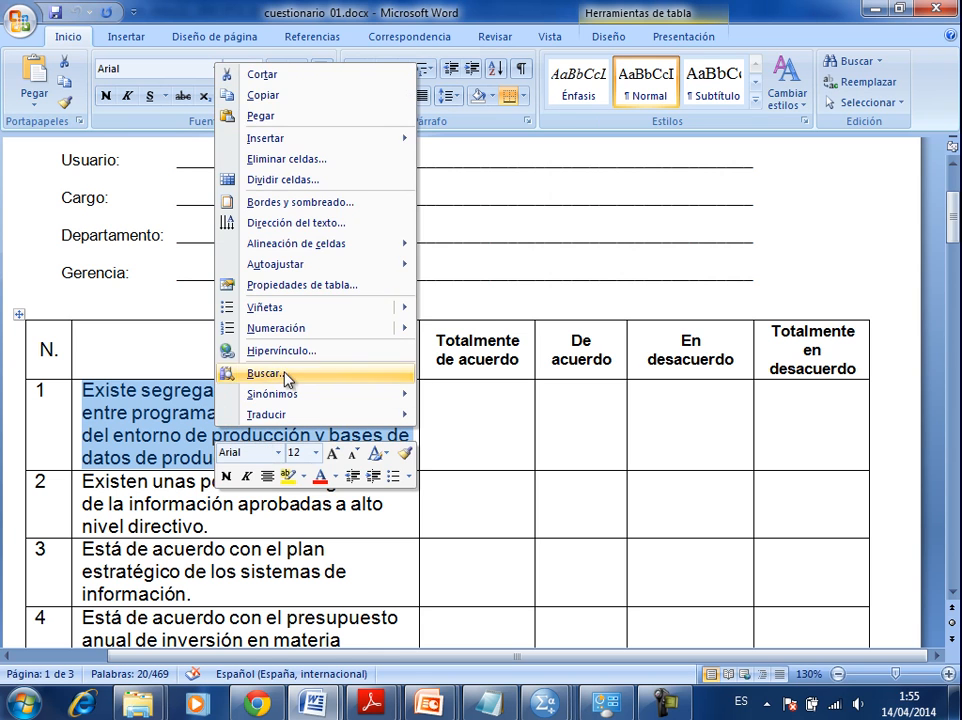
{"action": "left_click", "coordinate": [286, 98]}
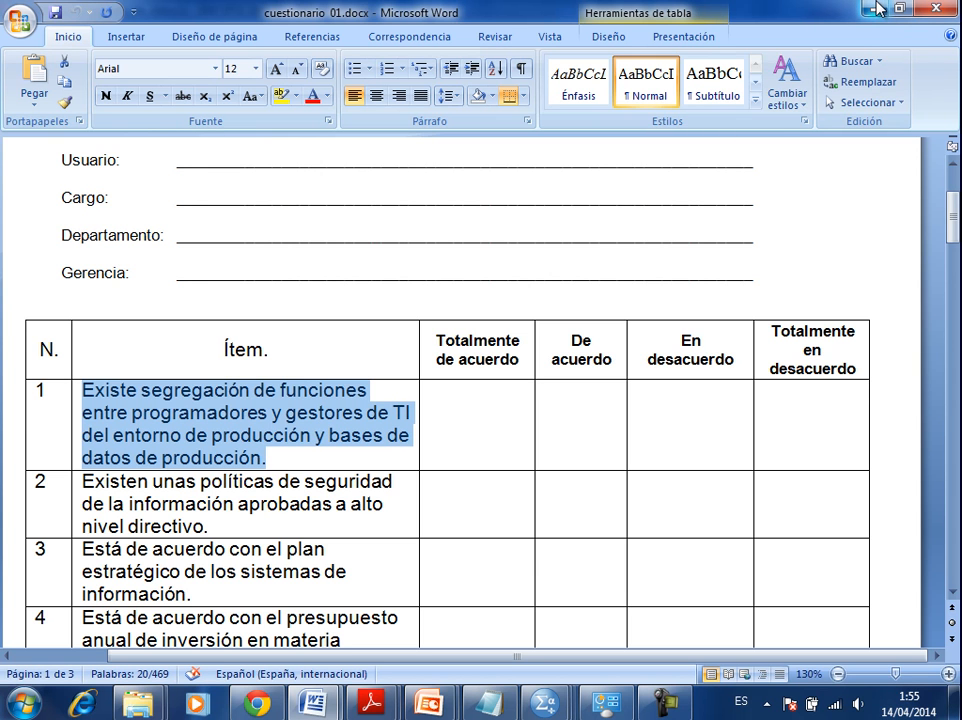
Step: Return to SPSS and paste the copied item text as the label of variable I01
{"action": "left_click", "coordinate": [877, 9]}
{"action": "left_click", "coordinate": [429, 115]}
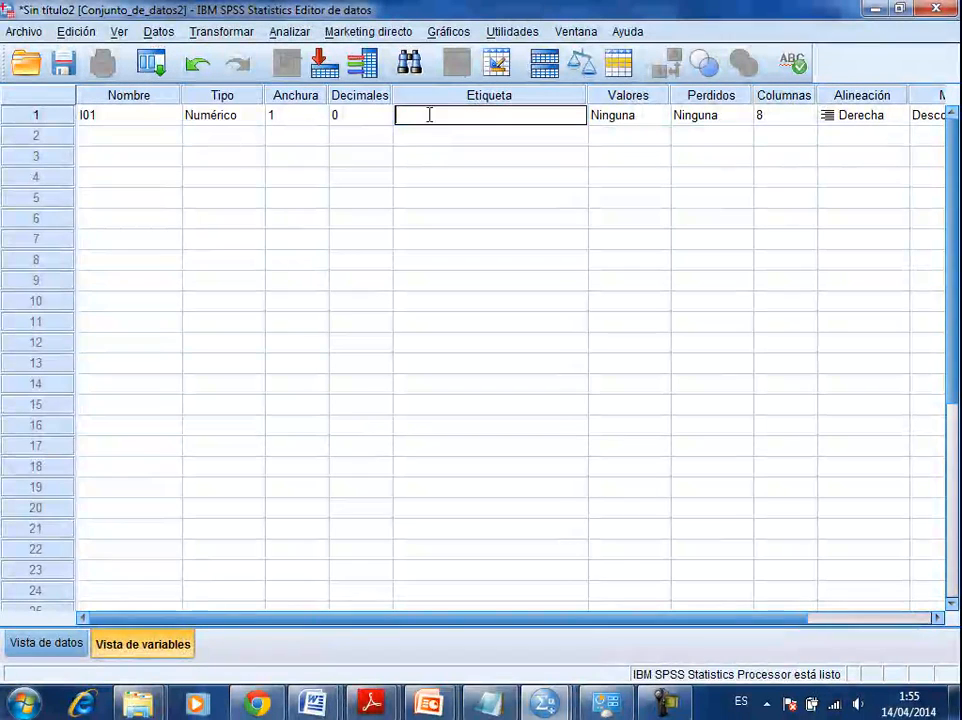
{"action": "right_click", "coordinate": [430, 118]}
{"action": "left_click", "coordinate": [478, 220]}
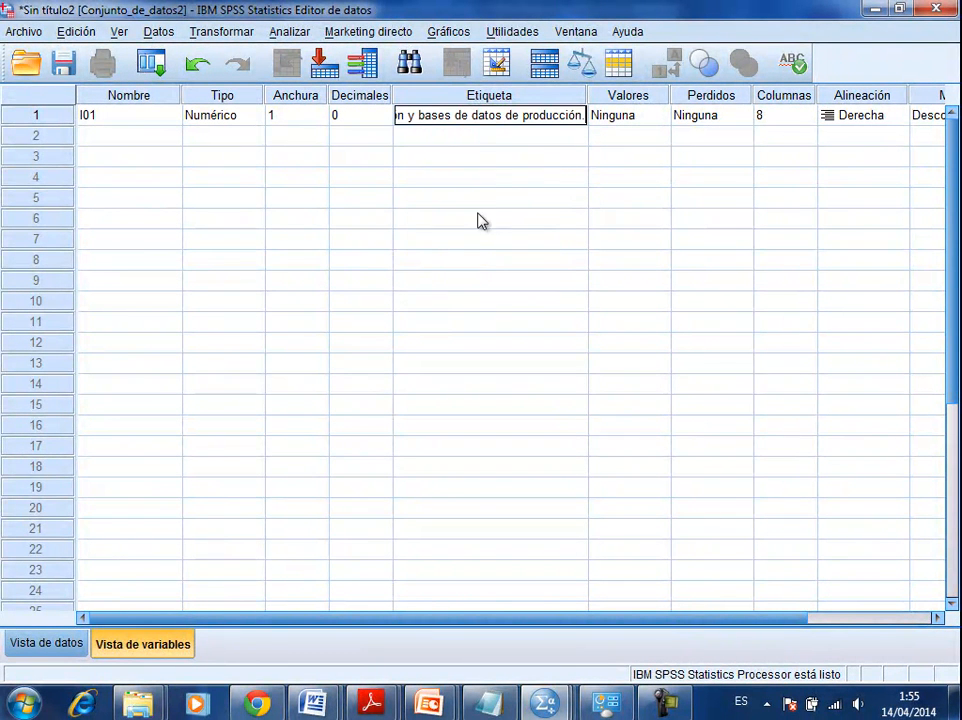
{"action": "left_click", "coordinate": [502, 128]}
{"action": "left_click", "coordinate": [430, 118]}
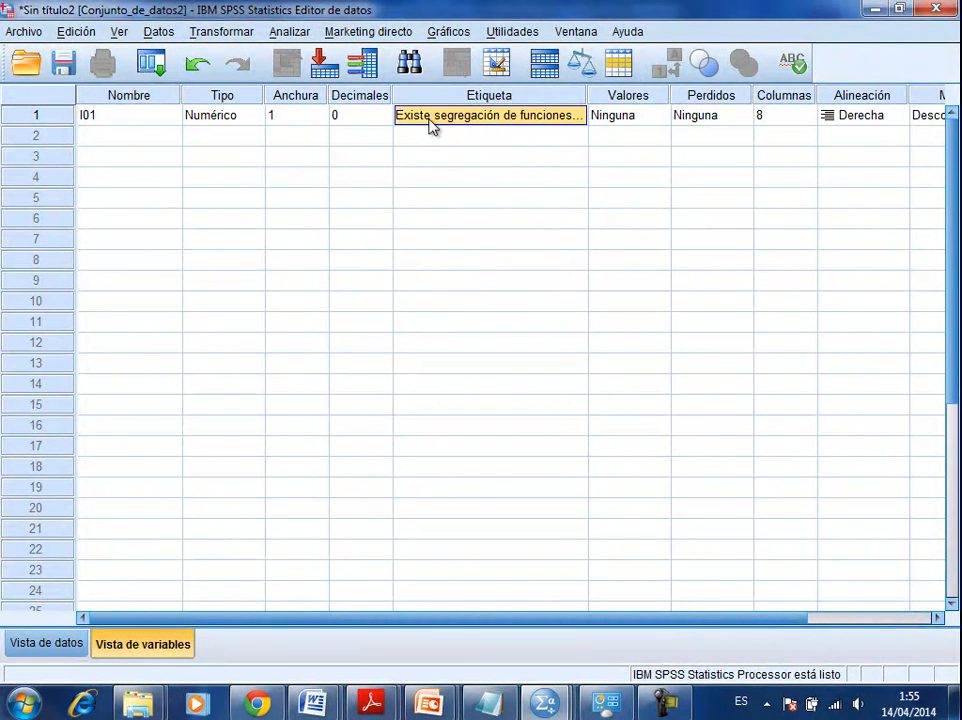
Step: Open the value labels of I01 and check item 1's response options in the Word questionnaire
{"action": "left_click", "coordinate": [650, 122]}
{"action": "left_click", "coordinate": [655, 118]}
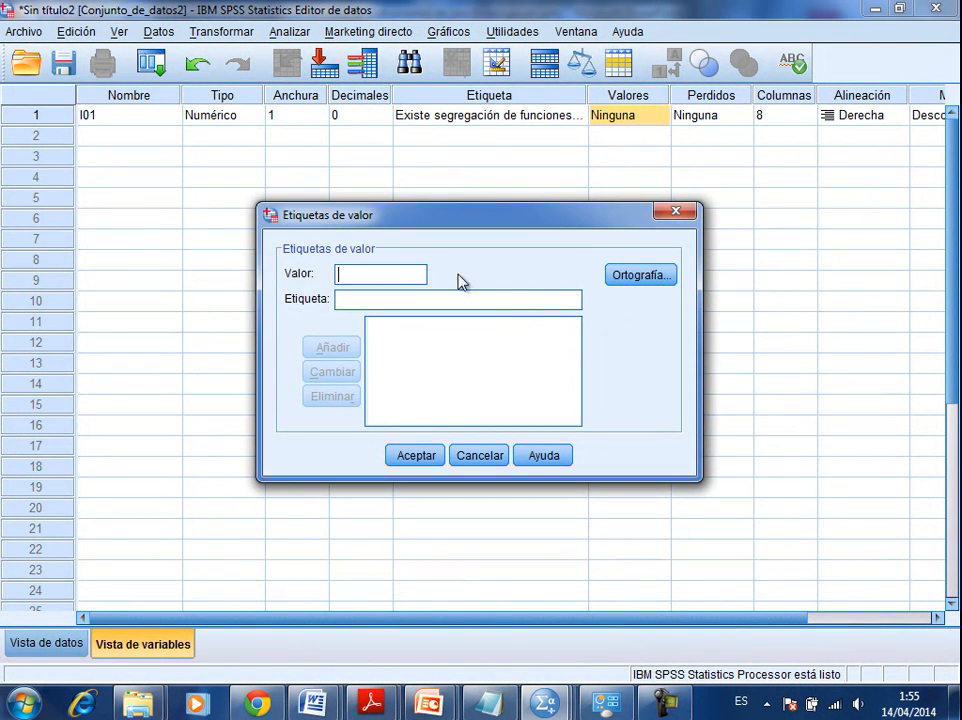
{"action": "left_click", "coordinate": [318, 712]}
{"action": "left_click", "coordinate": [225, 605]}
{"action": "left_click", "coordinate": [492, 414]}
{"action": "left_click_drag", "start_coordinate": [807, 415], "coordinate": [511, 423]}
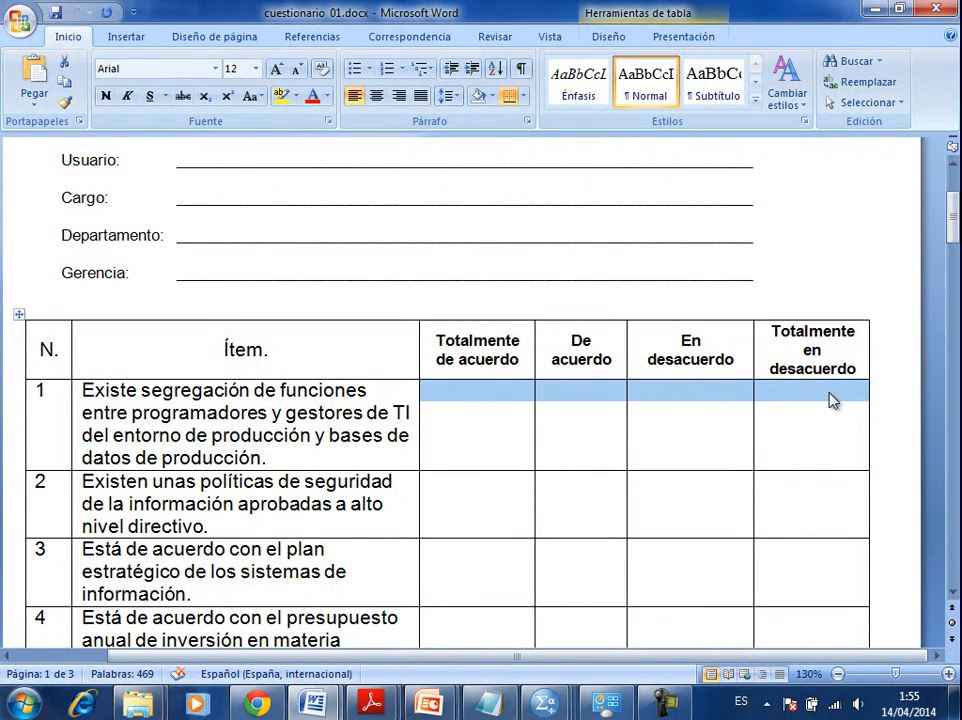
{"action": "left_click", "coordinate": [876, 10]}
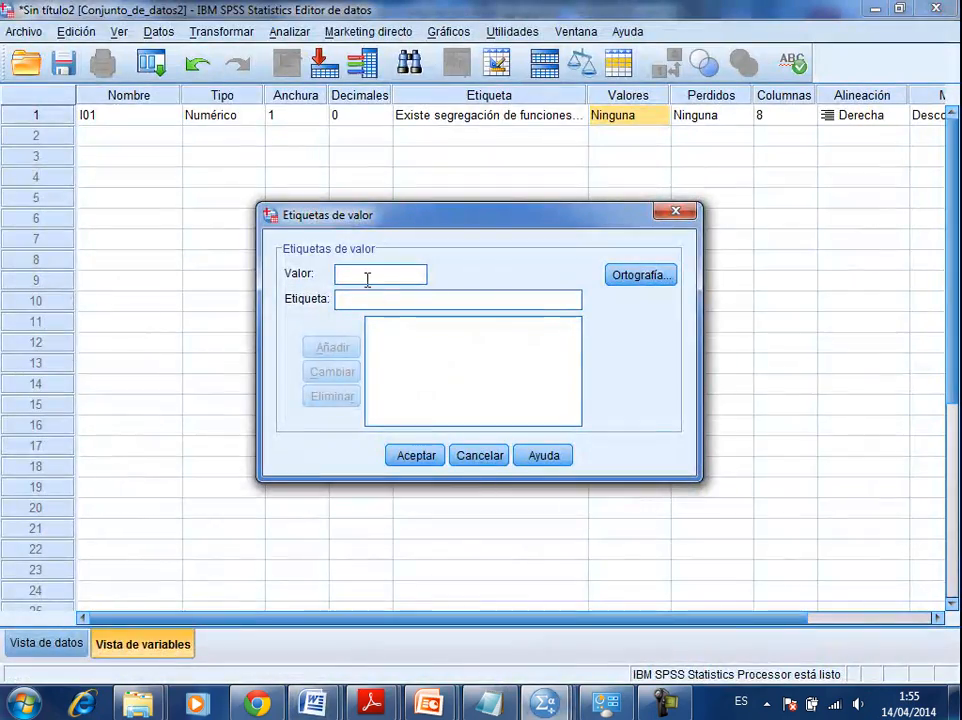
Step: Add the value label 1 = "Totalmente de Acuerdo" to I01, checking the wording in the Word questionnaire
{"action": "left_click", "coordinate": [369, 278]}
{"action": "type", "text": "1"}
{"action": "mouse_move", "coordinate": [313, 704]}
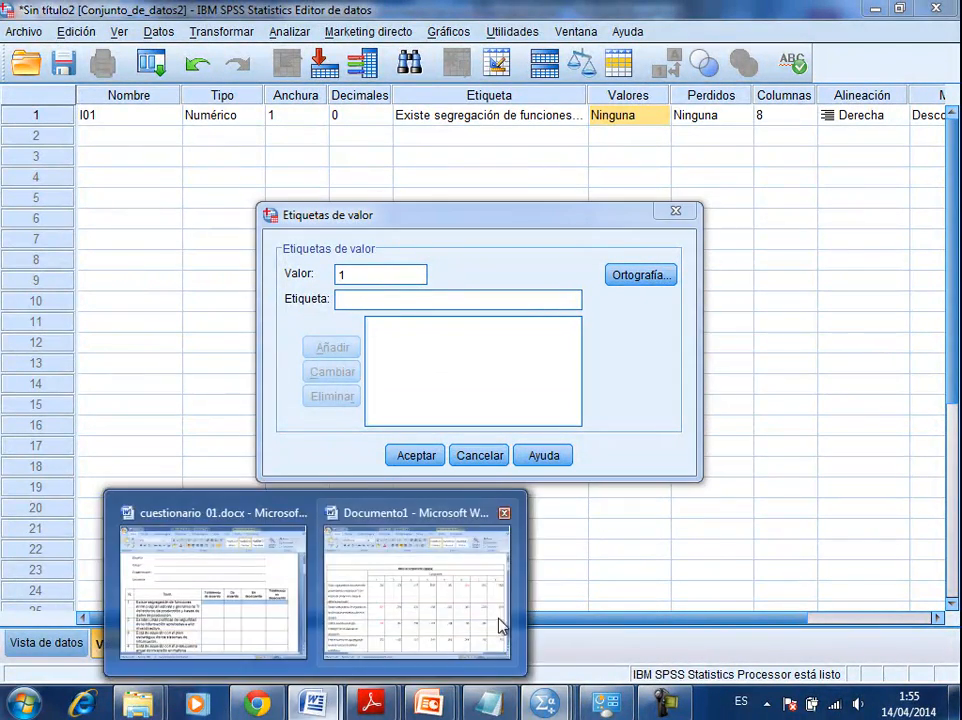
{"action": "left_click", "coordinate": [193, 580]}
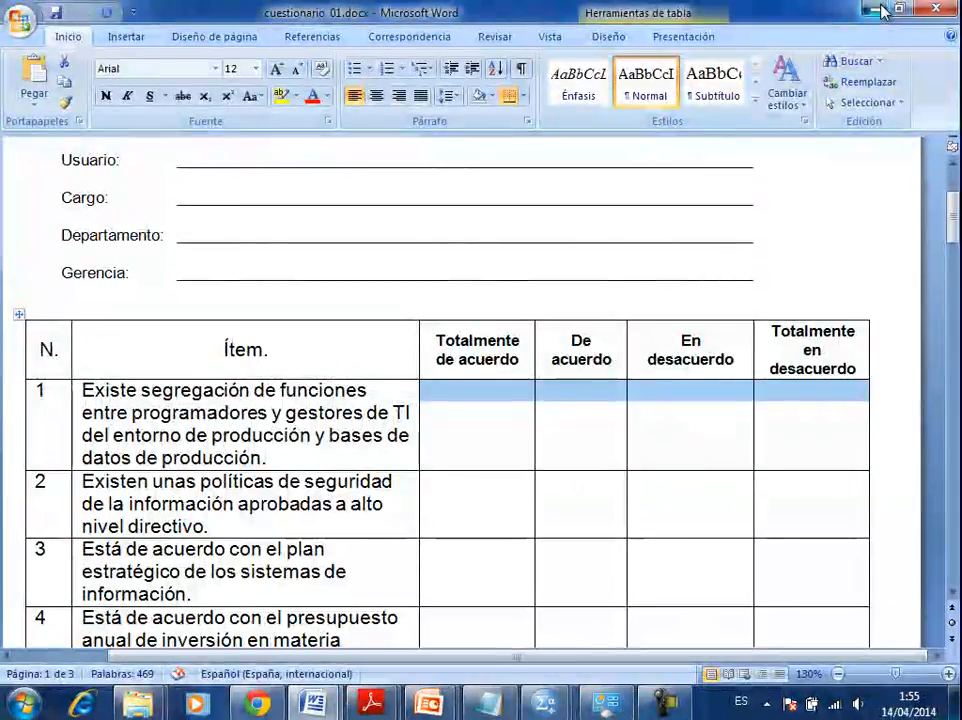
{"action": "left_click", "coordinate": [877, 10]}
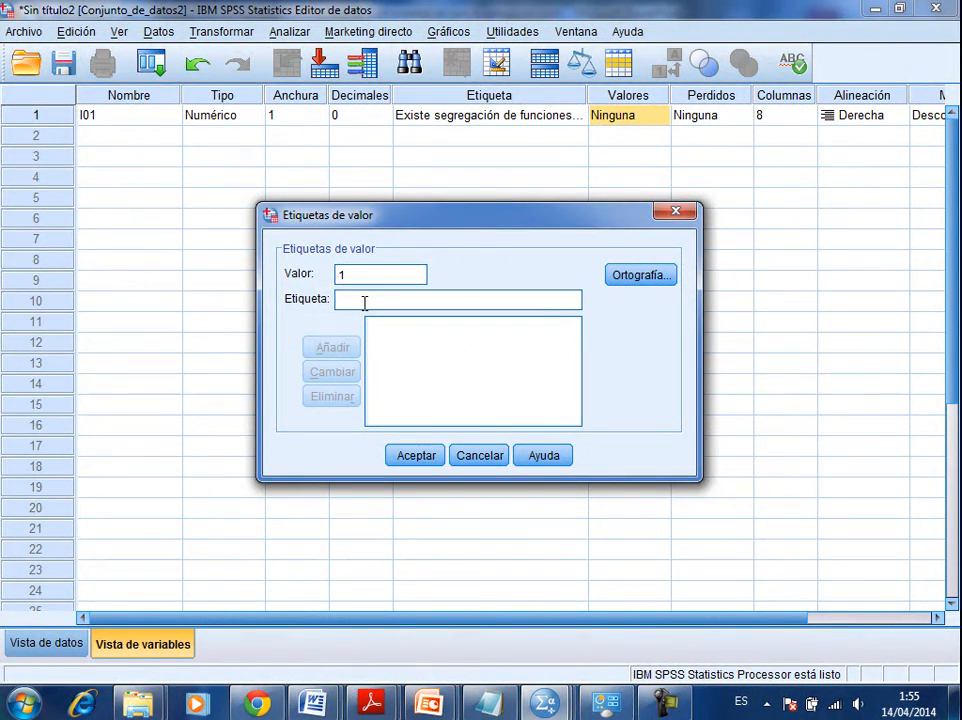
{"action": "left_click", "coordinate": [365, 302]}
{"action": "type", "text": "Totalmente de Acuerdo"}
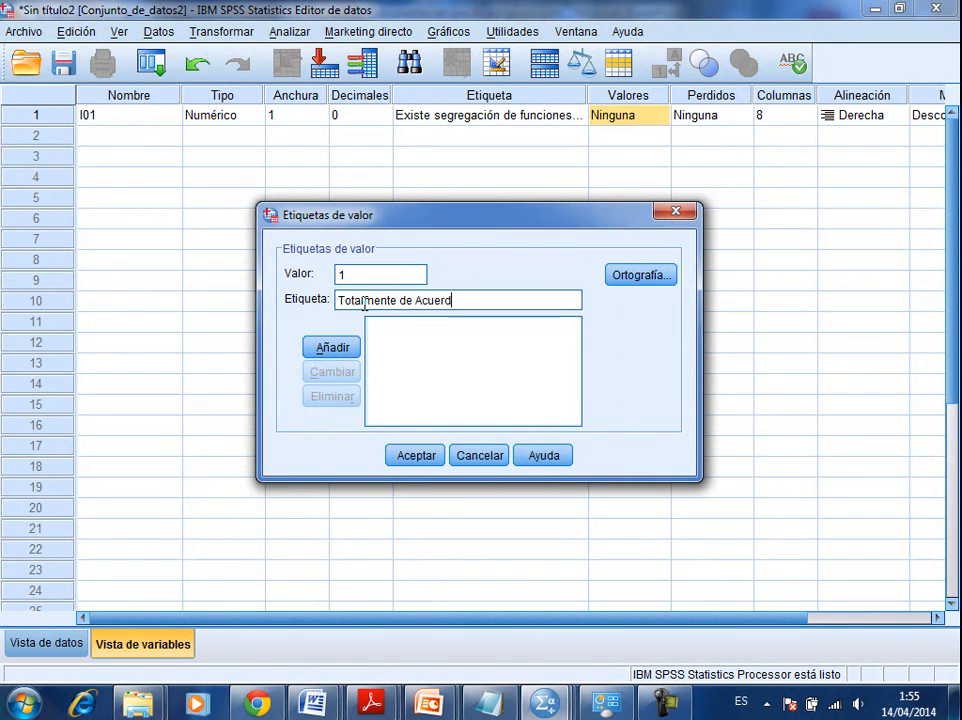
{"action": "left_click", "coordinate": [332, 347]}
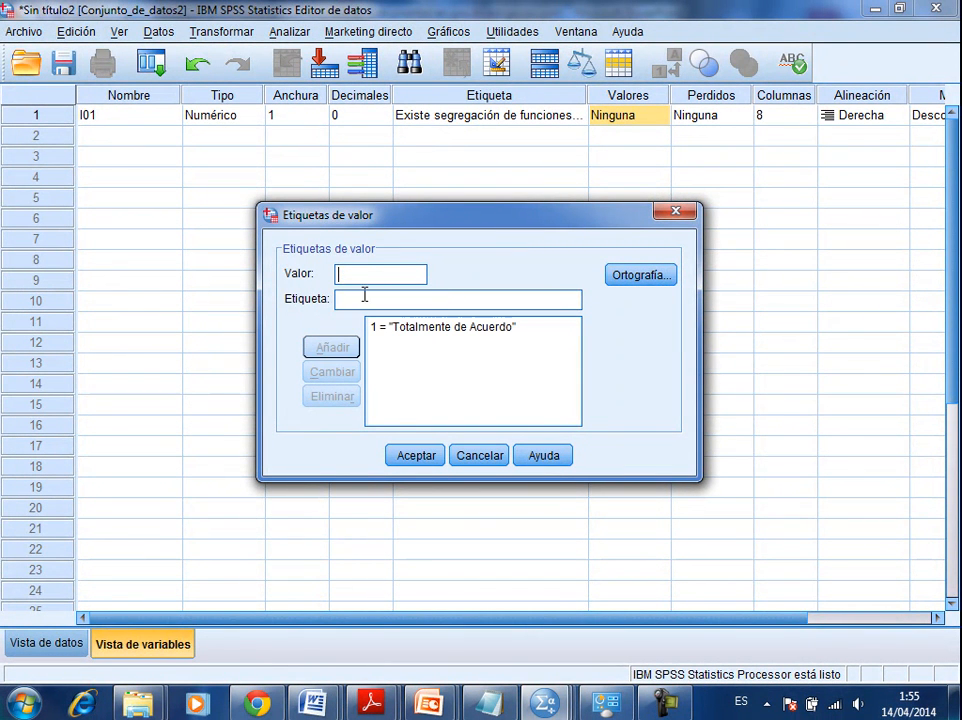
Step: Add the value label 2 = "De Acuerdo" to variable I01
{"action": "type", "text": "2"}
{"action": "left_click", "coordinate": [365, 300]}
{"action": "type", "text": "De Acuerdo"}
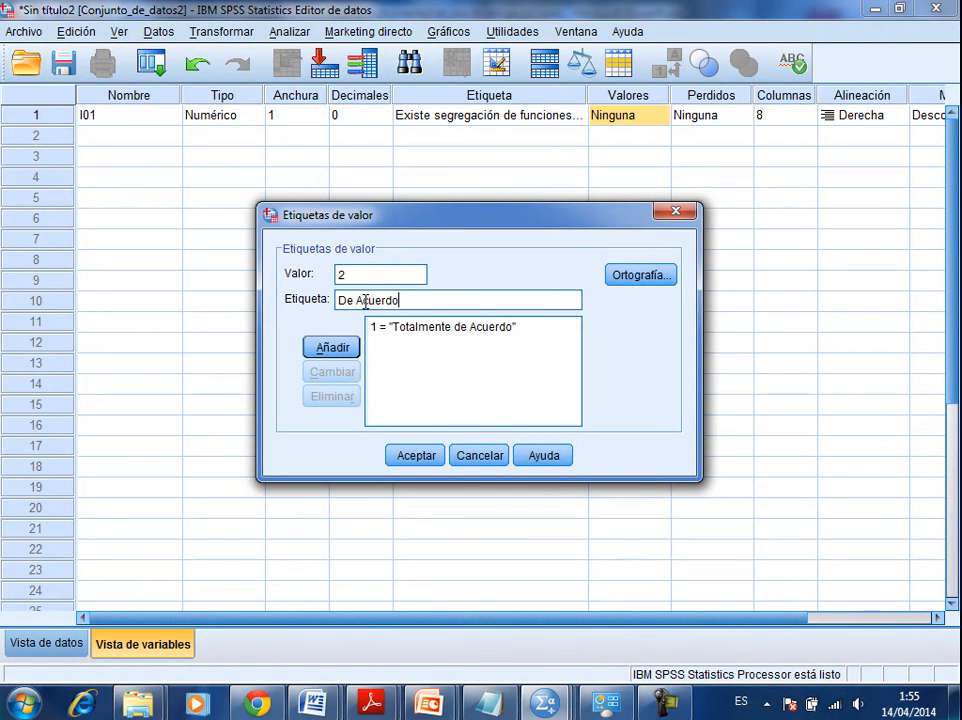
{"action": "left_click", "coordinate": [352, 349]}
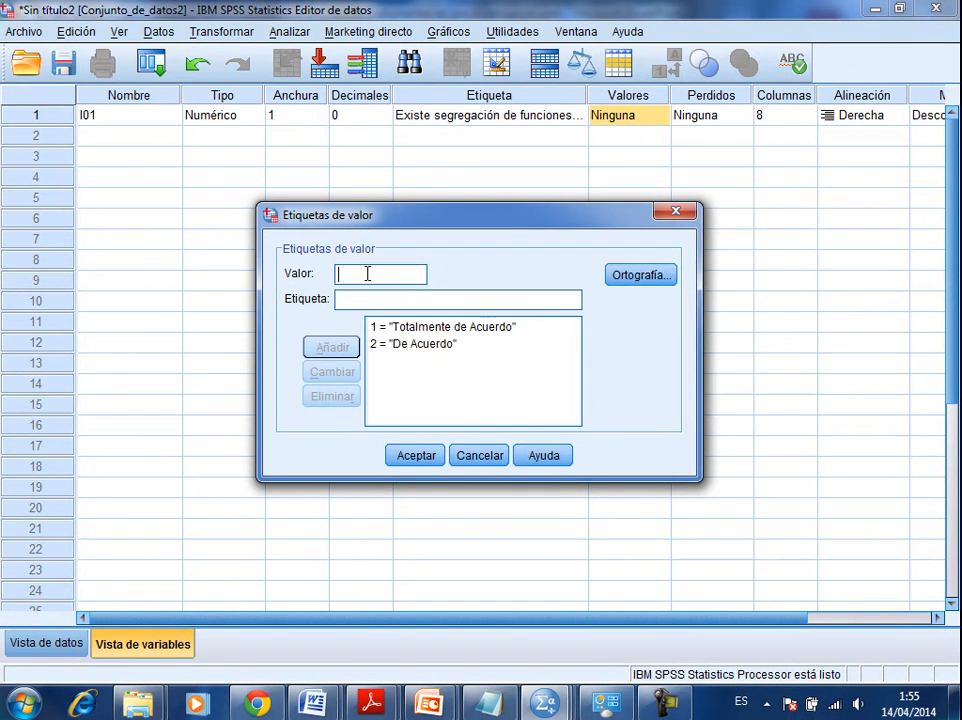
Step: Add the value label 3 = "En Desacuerdo" to variable I01
{"action": "left_click", "coordinate": [367, 274]}
{"action": "type", "text": "3"}
{"action": "left_click", "coordinate": [367, 298]}
{"action": "type", "text": "De"}
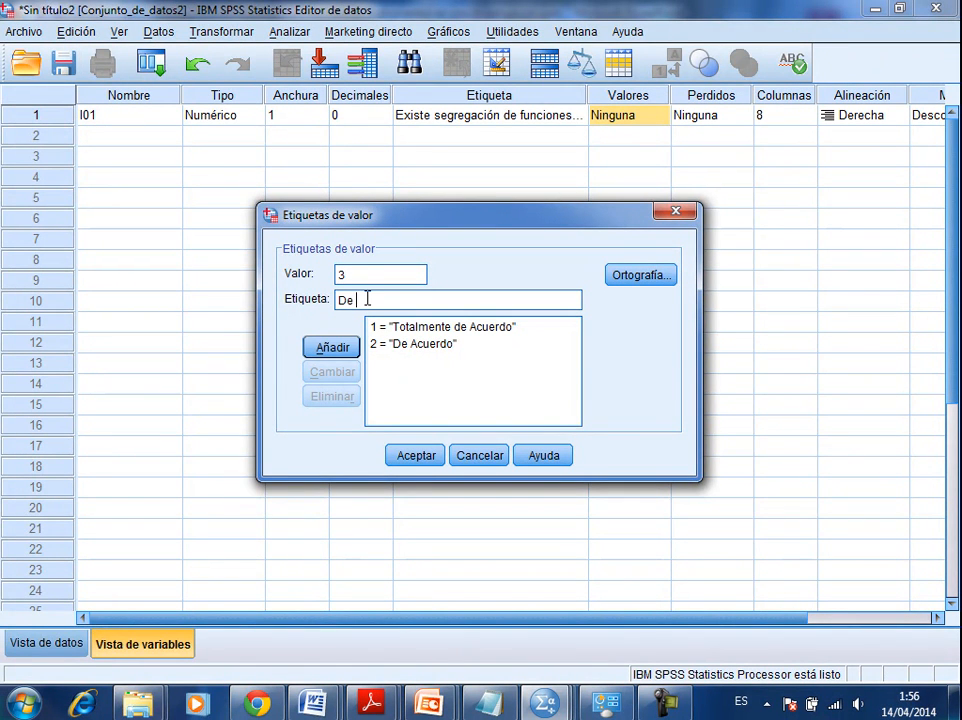
{"action": "key", "text": "BackSpace"}
{"action": "type", "text": "En Desacuerdo"}
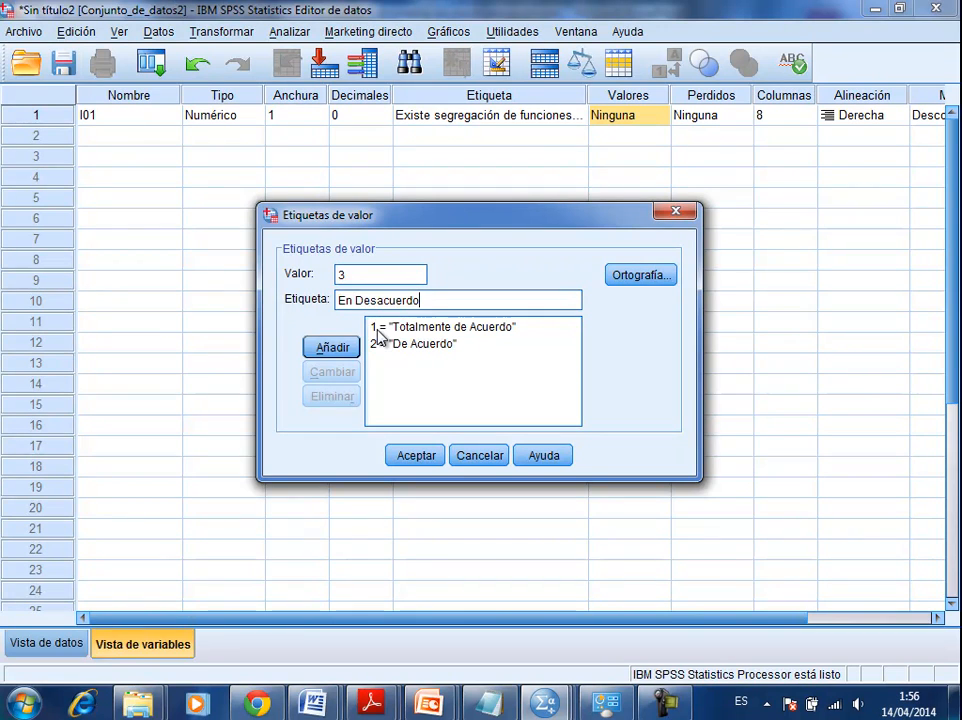
{"action": "left_click", "coordinate": [348, 346]}
Step: Add the value label 4 = "Totalmente en Desacuerdo" to variable I01
{"action": "type", "text": "4"}
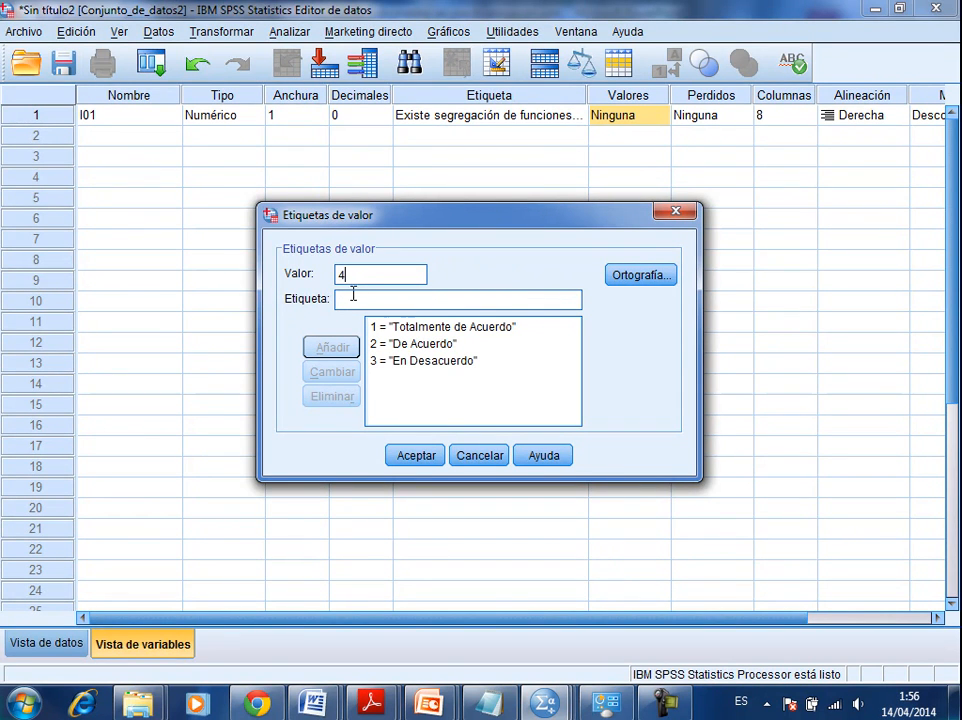
{"action": "type", "text": "Esta Totalmente en Desacuerdo"}
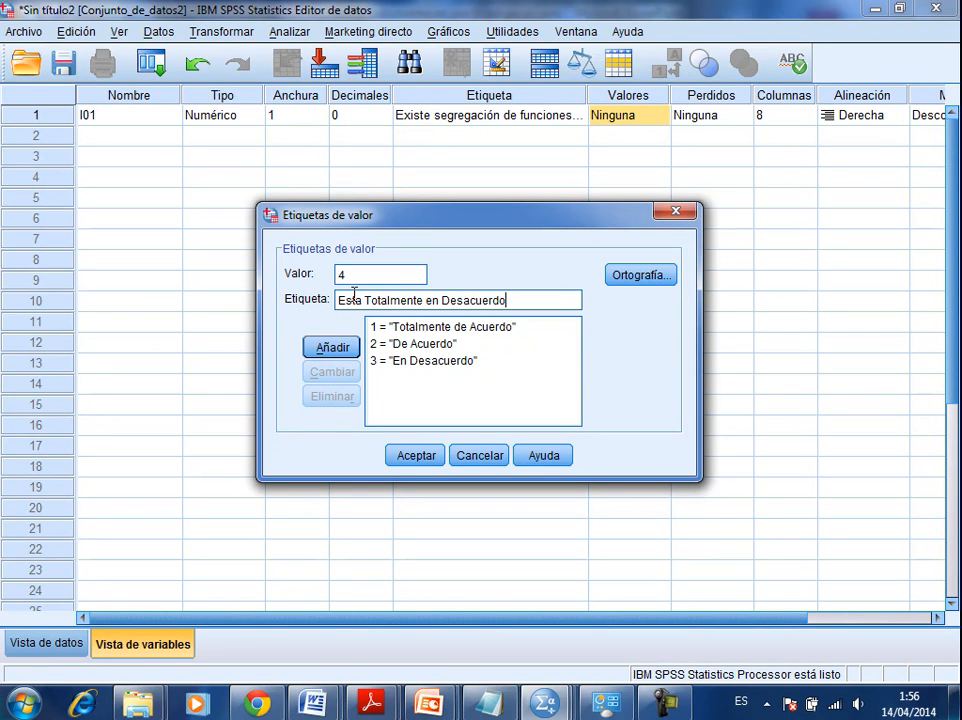
{"action": "double_click", "coordinate": [349, 295]}
{"action": "key", "text": "BackSpace"}
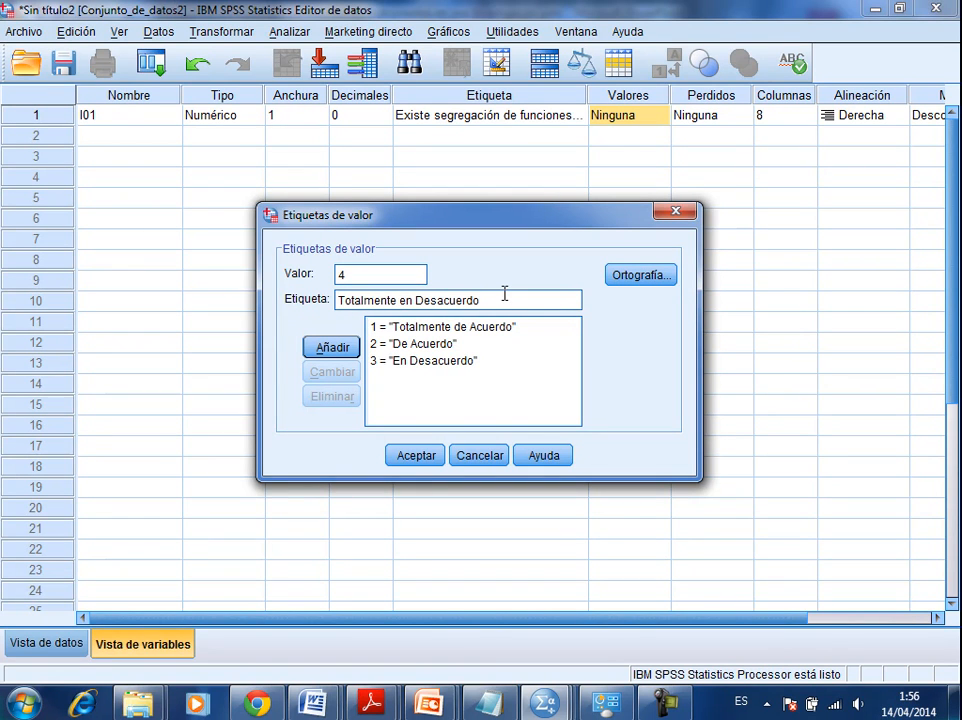
{"action": "left_click", "coordinate": [350, 347]}
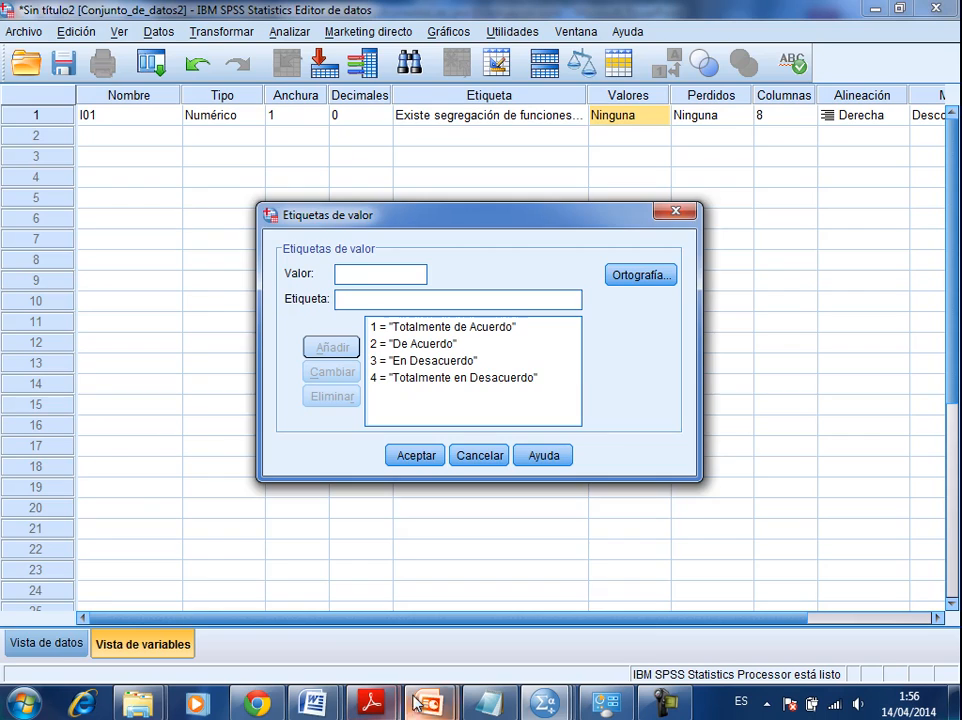
Step: Review the PowerPoint slide "Modelo de consistencia interna" for its passage on Likert-type response alternatives, and return to SPSS
{"action": "mouse_move", "coordinate": [428, 703]}
{"action": "left_click", "coordinate": [535, 552]}
{"action": "left_click_drag", "start_coordinate": [953, 264], "coordinate": [955, 322]}
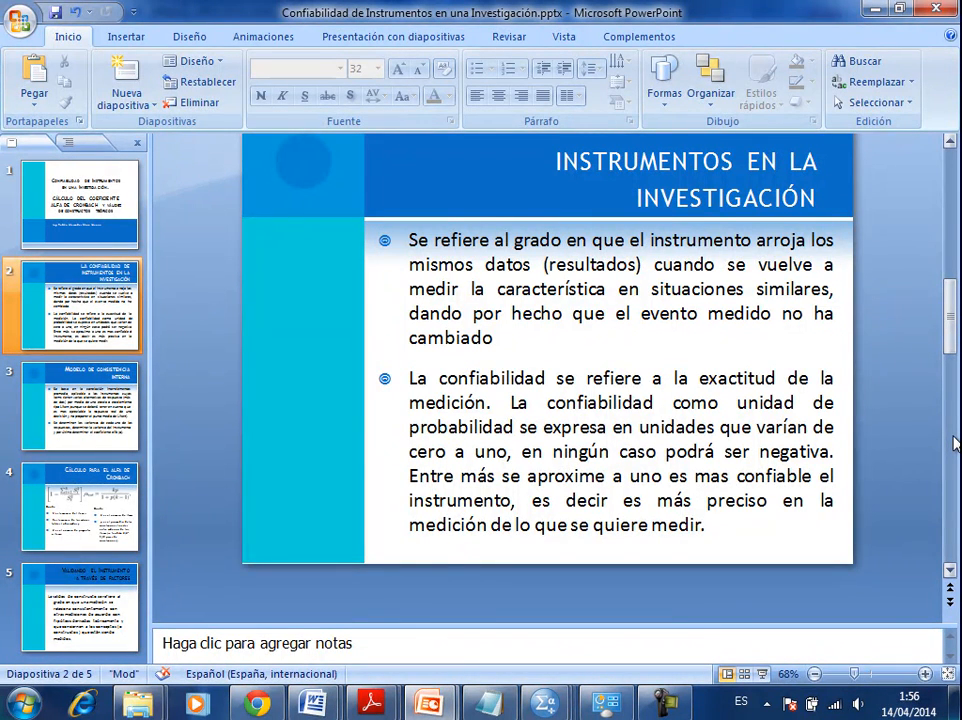
{"action": "left_click", "coordinate": [951, 215]}
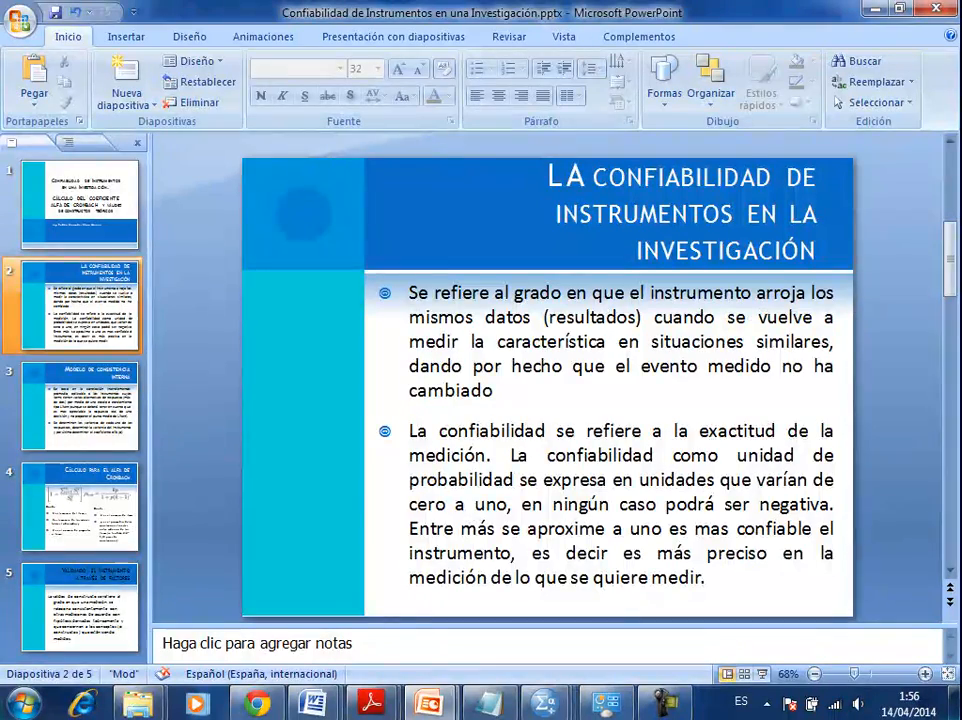
{"action": "left_click", "coordinate": [954, 193]}
{"action": "left_click", "coordinate": [952, 347]}
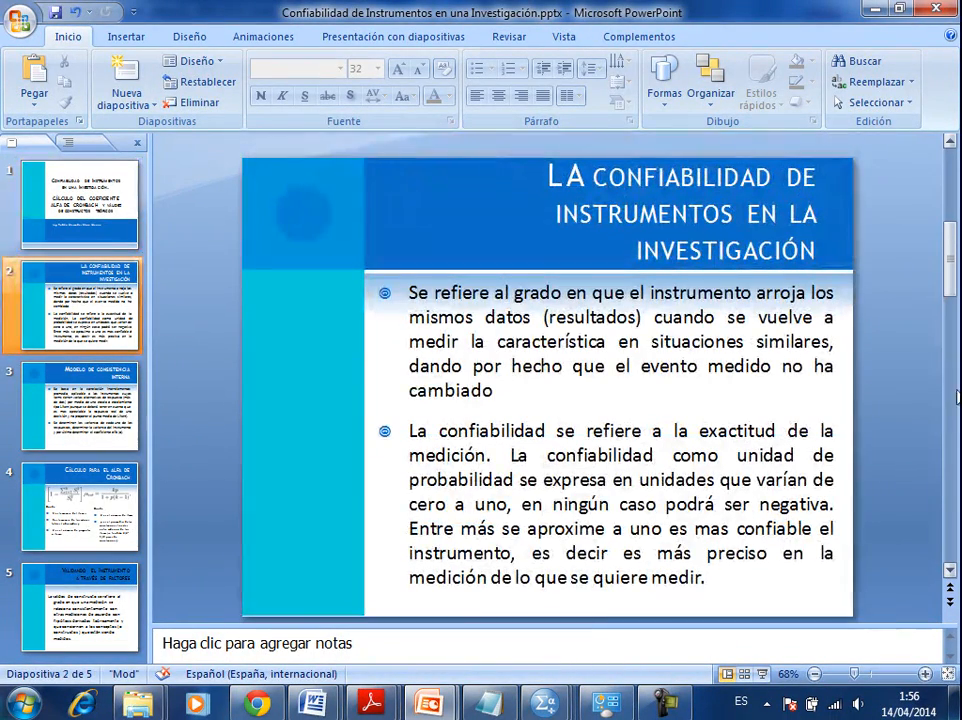
{"action": "left_click", "coordinate": [951, 480]}
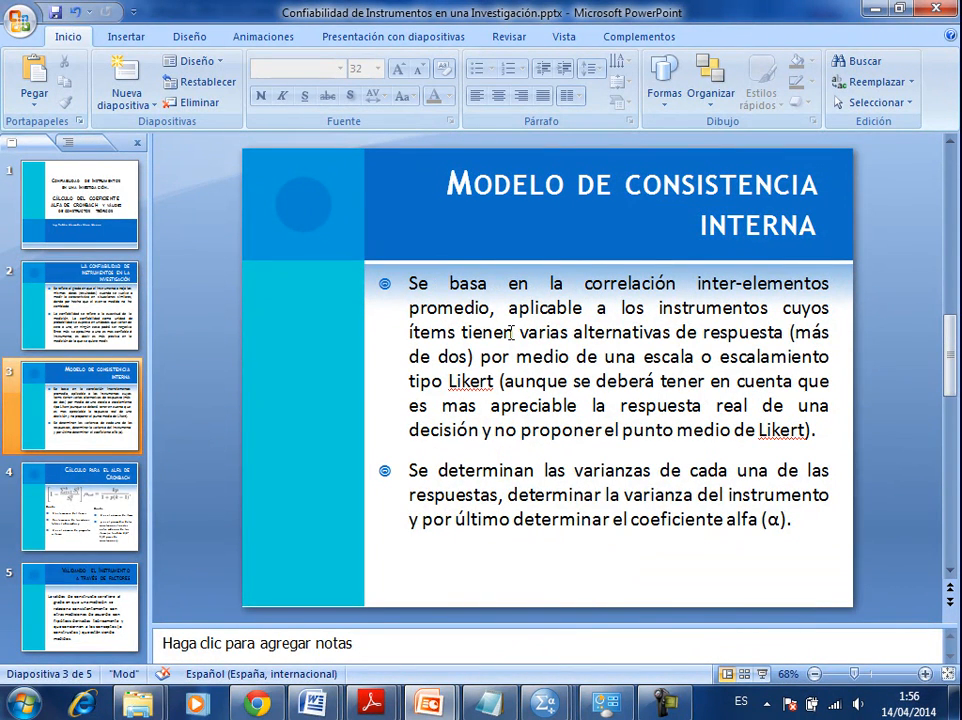
{"action": "left_click_drag", "start_coordinate": [788, 316], "coordinate": [797, 364]}
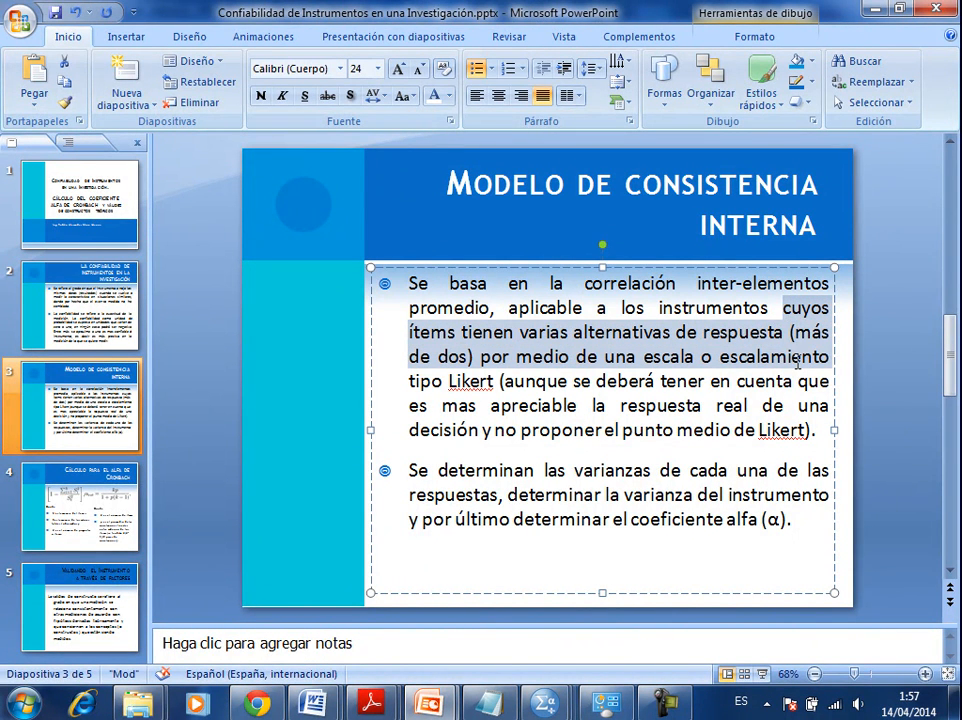
{"action": "left_click", "coordinate": [649, 359]}
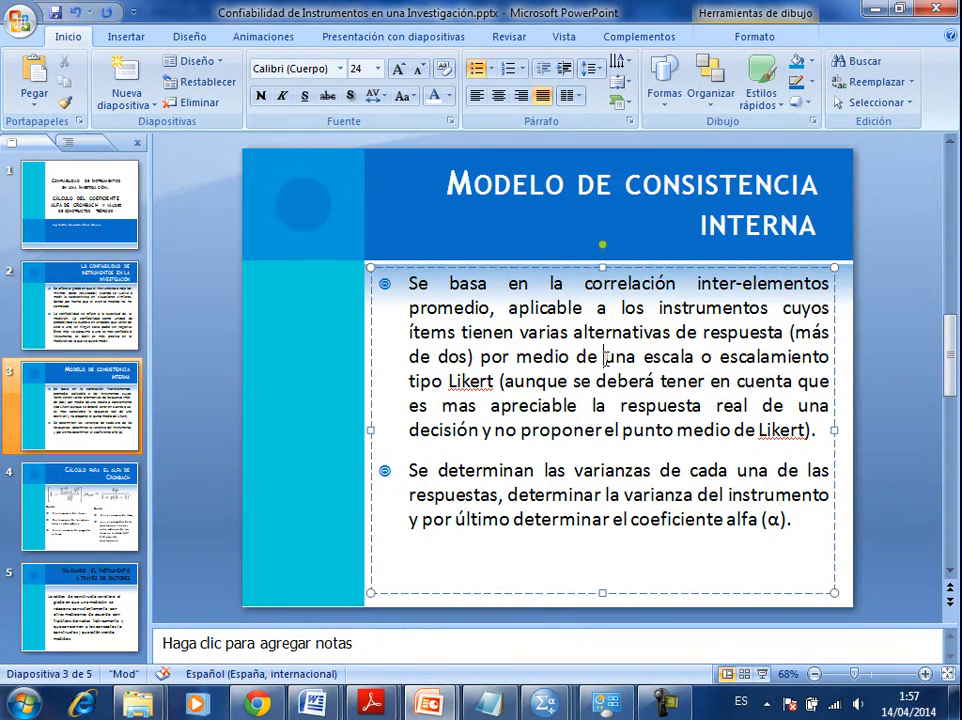
{"action": "left_click_drag", "start_coordinate": [604, 357], "coordinate": [795, 364]}
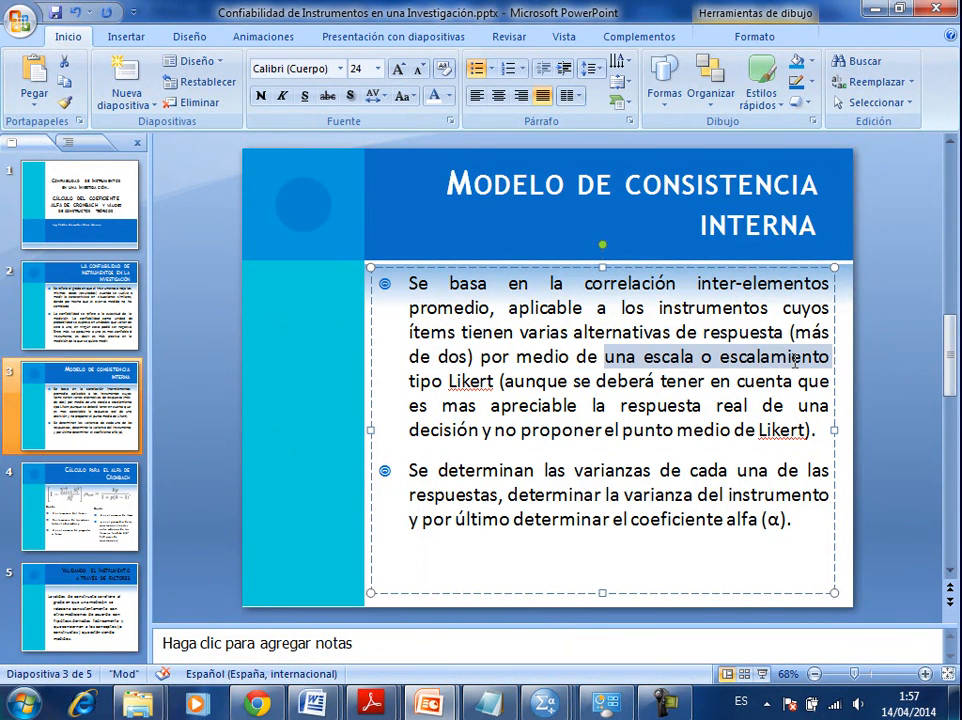
{"action": "left_click", "coordinate": [871, 9]}
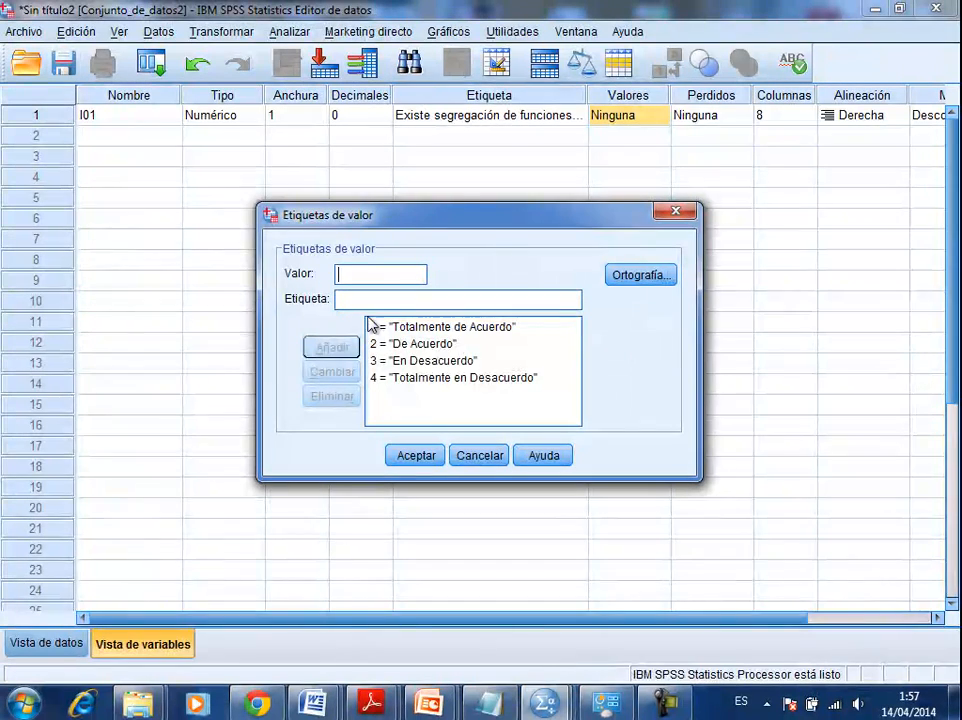
Step: Confirm the value labels of I01 and set its measurement level to Ordinal
{"action": "left_click", "coordinate": [420, 457]}
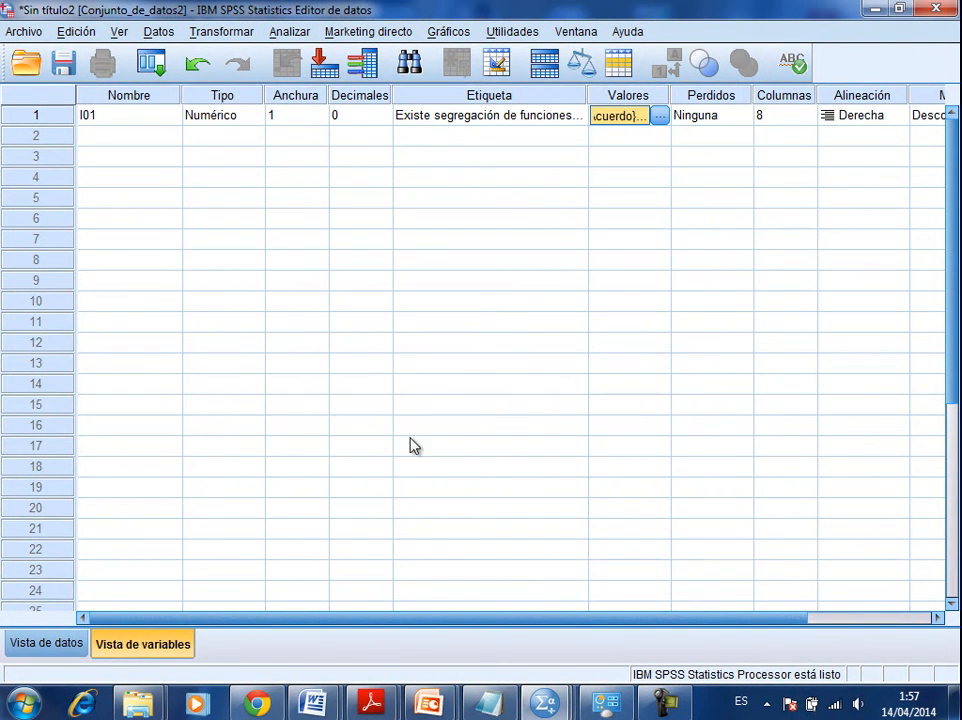
{"action": "left_click_drag", "start_coordinate": [686, 626], "coordinate": [822, 618]}
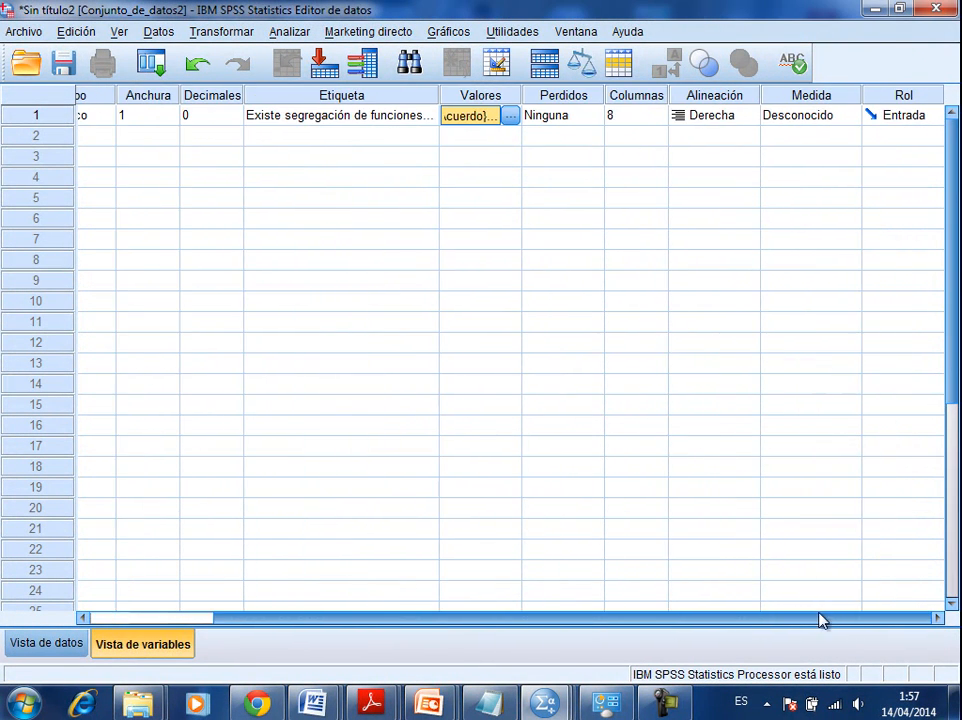
{"action": "left_click", "coordinate": [836, 118]}
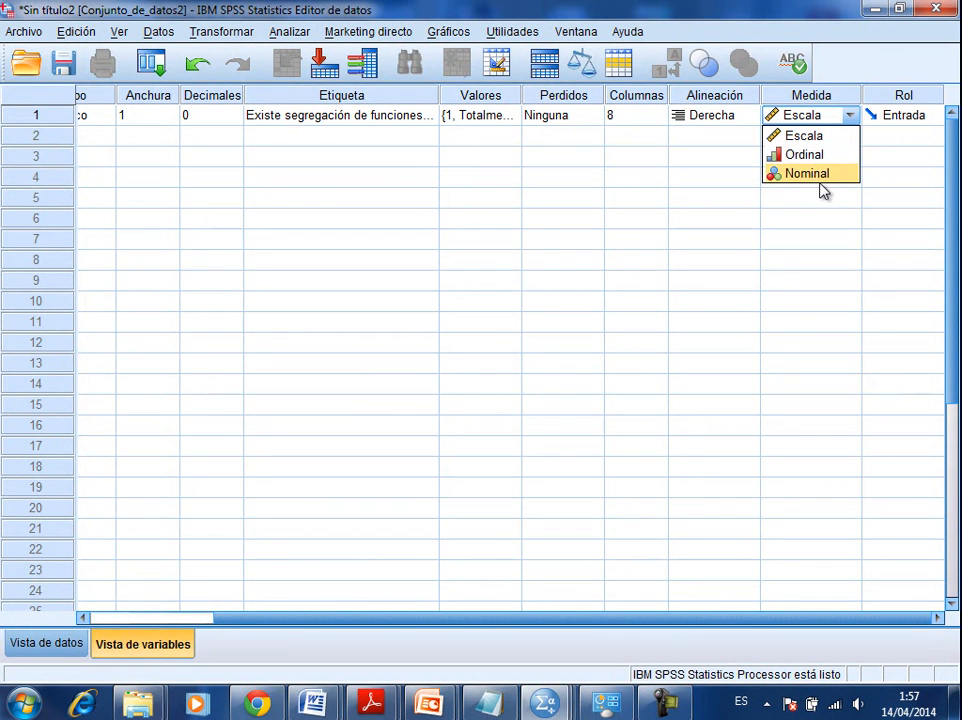
{"action": "left_click", "coordinate": [812, 155]}
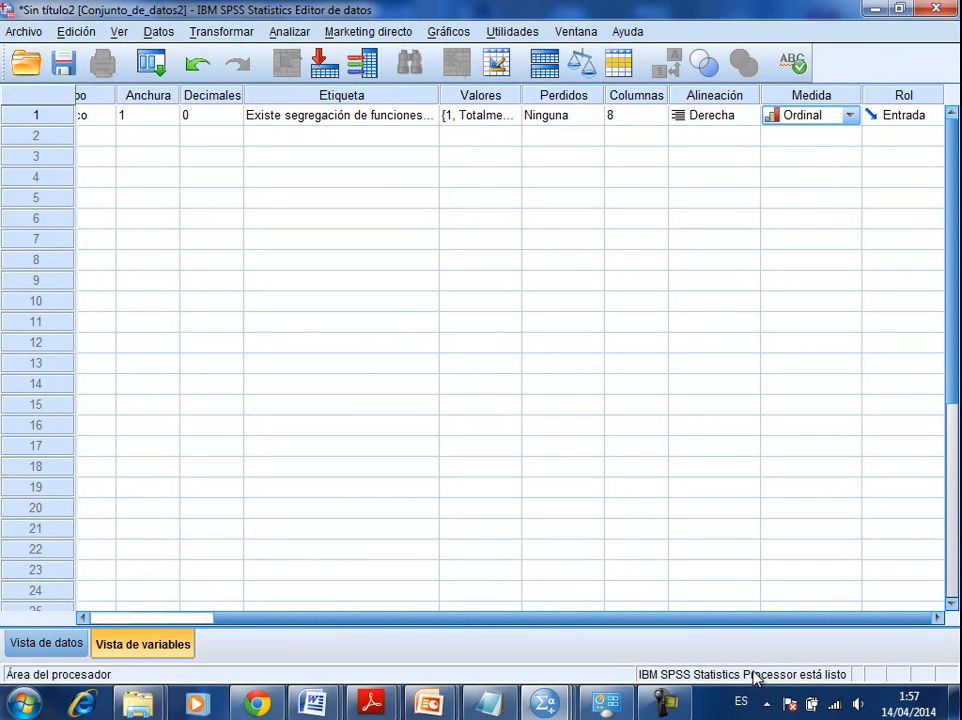
Step: Widen the Valores column so that more of I01's value label text fits
{"action": "left_click_drag", "start_coordinate": [758, 623], "coordinate": [633, 620]}
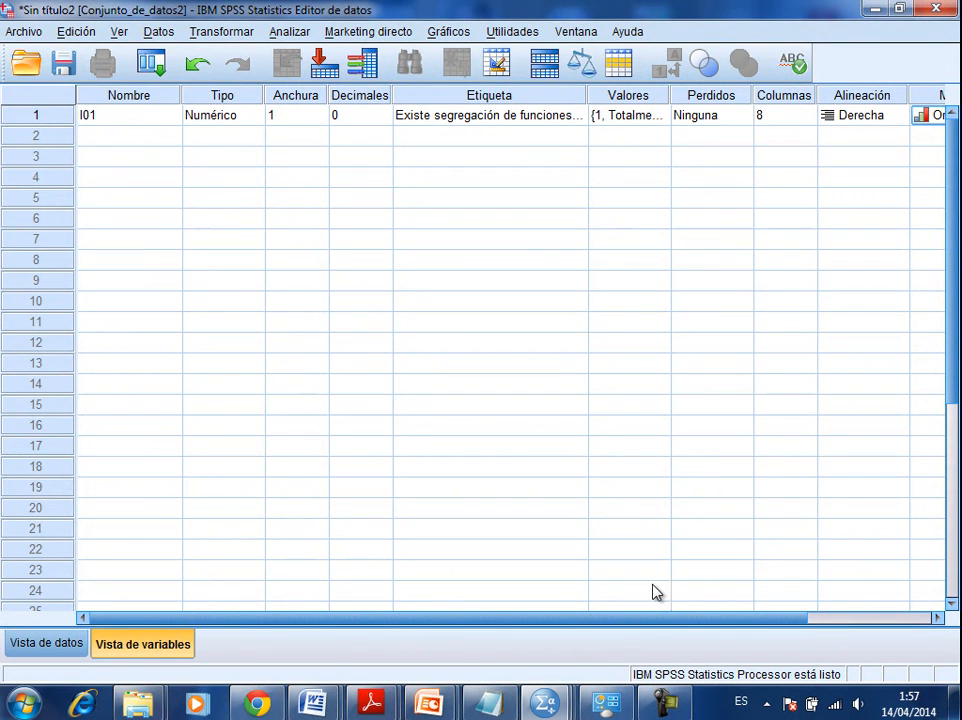
{"action": "left_click_drag", "start_coordinate": [670, 95], "coordinate": [782, 100]}
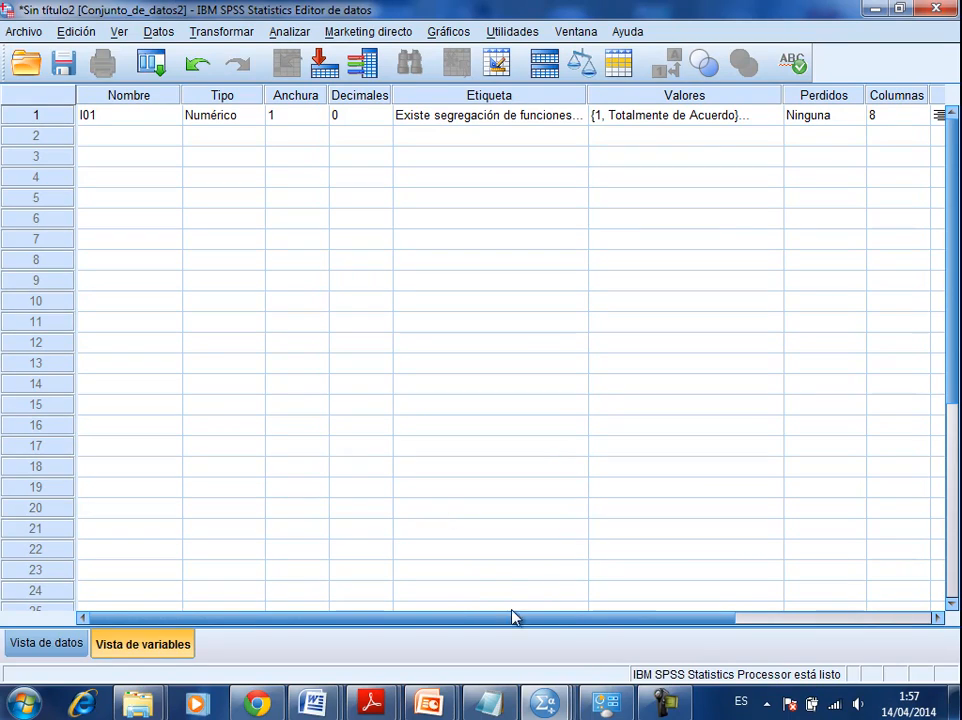
{"action": "left_click", "coordinate": [665, 703]}
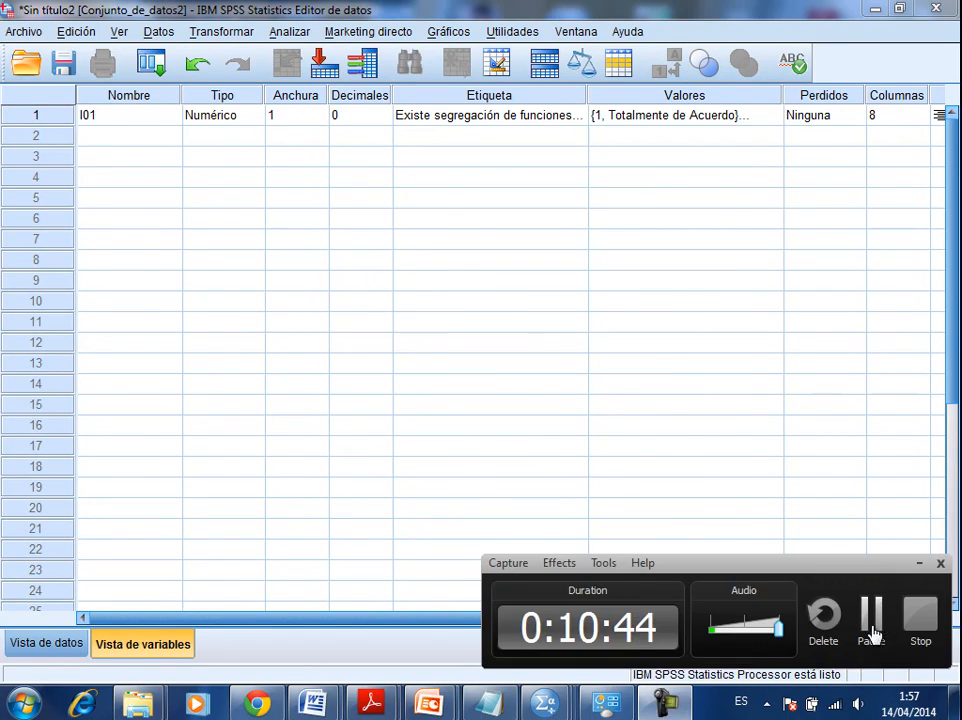
{"action": "left_click", "coordinate": [872, 634]}
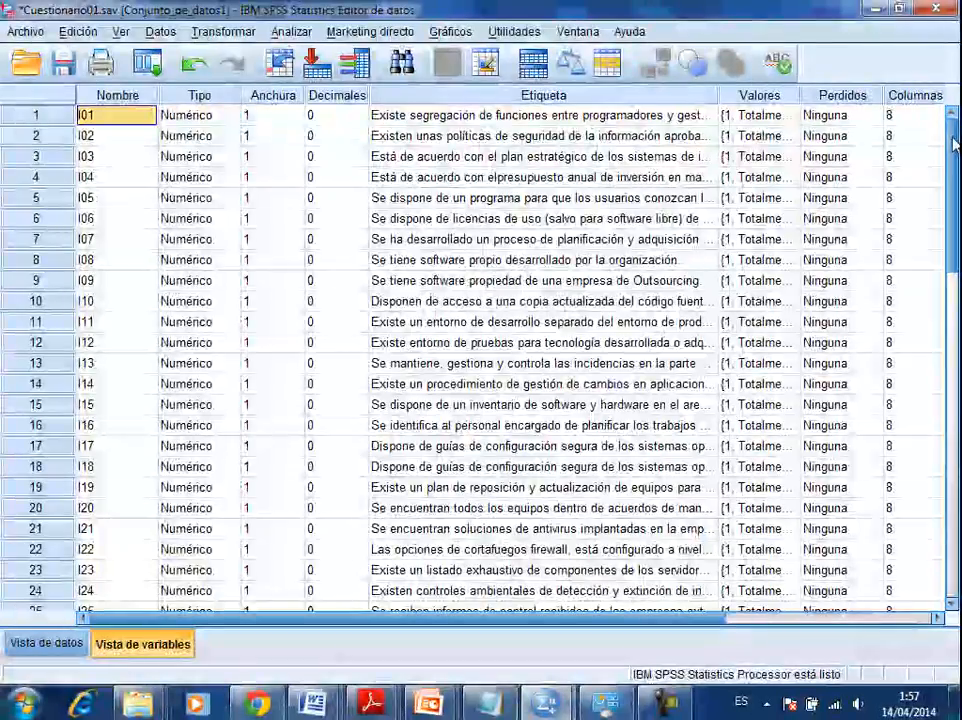
Step: Delete the factor score variables FAC1_1 to FAC8_1 from the Cuestionario01.sav variable list
{"action": "mouse_move", "coordinate": [952, 144]}
{"action": "left_mouse_down"}
{"action": "mouse_move", "coordinate": [952, 242]}
{"action": "mouse_move", "coordinate": [952, 169]}
{"action": "left_mouse_up"}
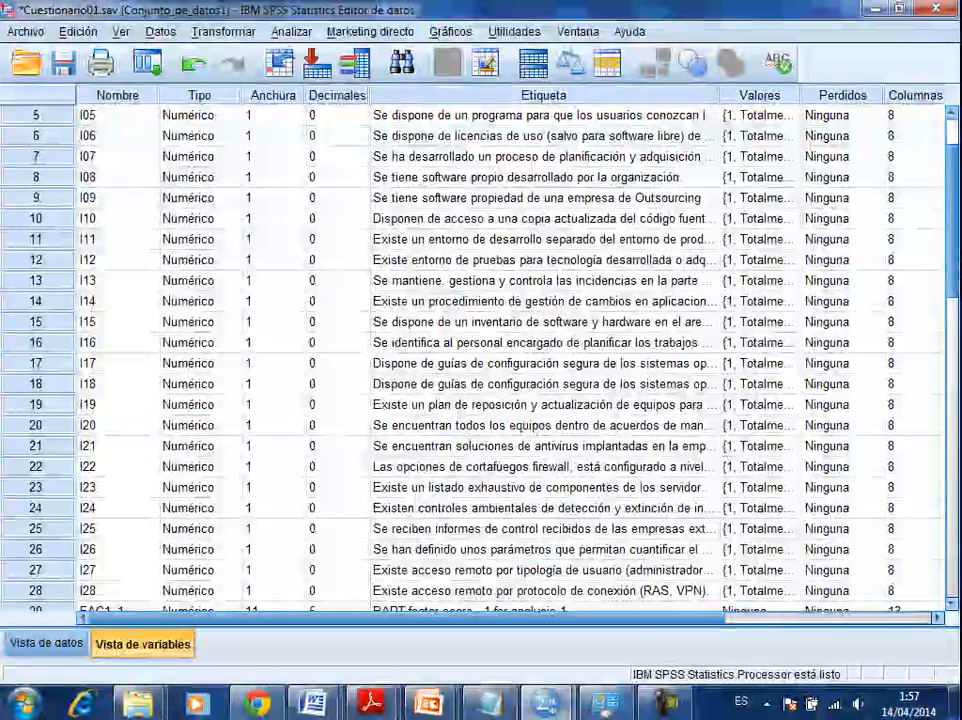
{"action": "left_click_drag", "start_coordinate": [952, 169], "coordinate": [952, 281]}
{"action": "left_click", "coordinate": [51, 243]}
{"action": "left_click_drag", "start_coordinate": [51, 248], "coordinate": [68, 401]}
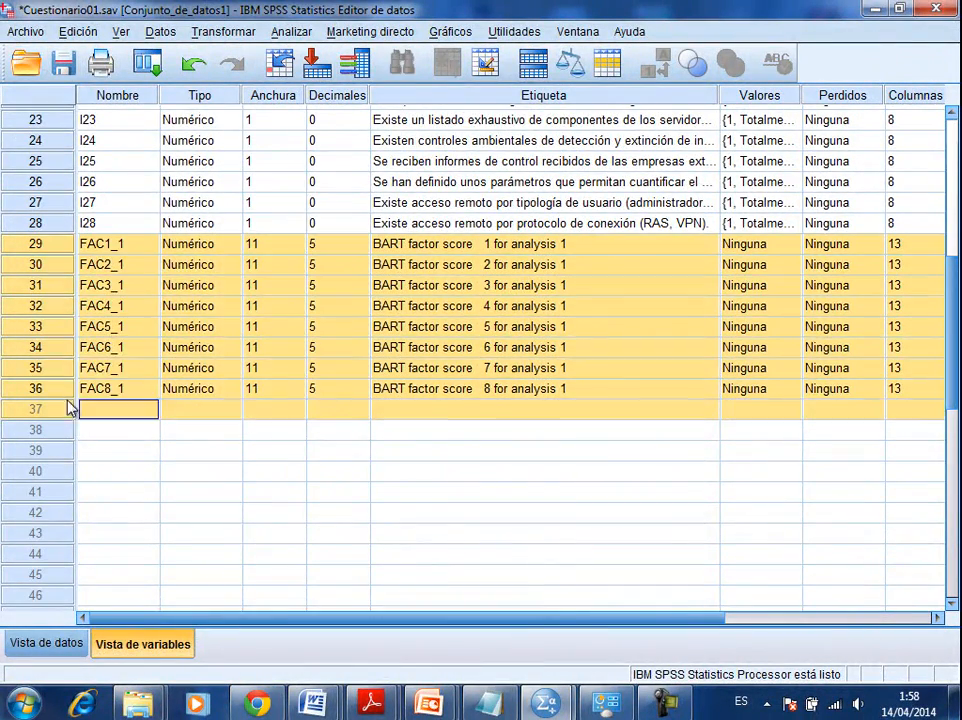
{"action": "right_click", "coordinate": [53, 337]}
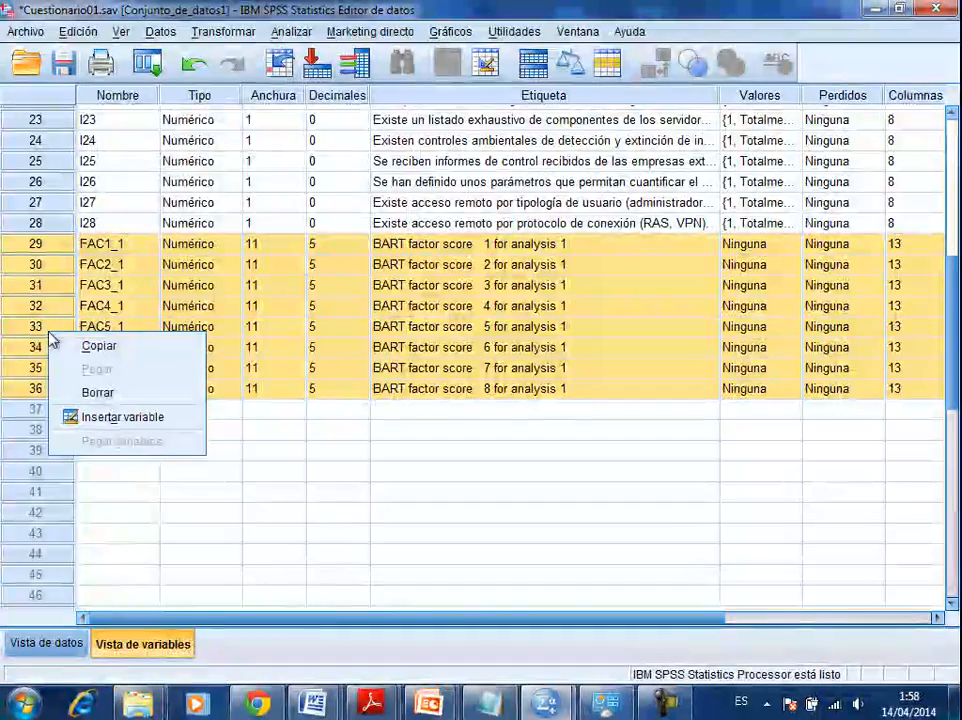
{"action": "left_click", "coordinate": [114, 397]}
Step: Compare the variables I01 to I28 with the items of the Word questionnaire, and return to the SPSS variable list
{"action": "scroll", "coordinate": [767, 365], "scroll_direction": "up", "scroll_amount": 7}
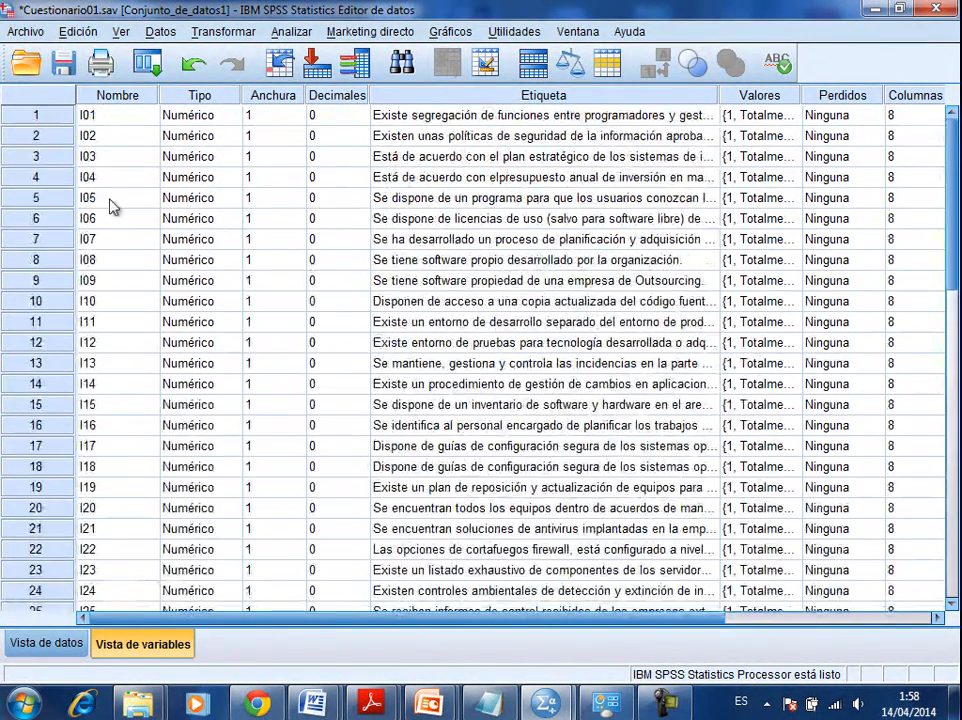
{"action": "scroll", "coordinate": [722, 168], "scroll_direction": "down", "scroll_amount": 2}
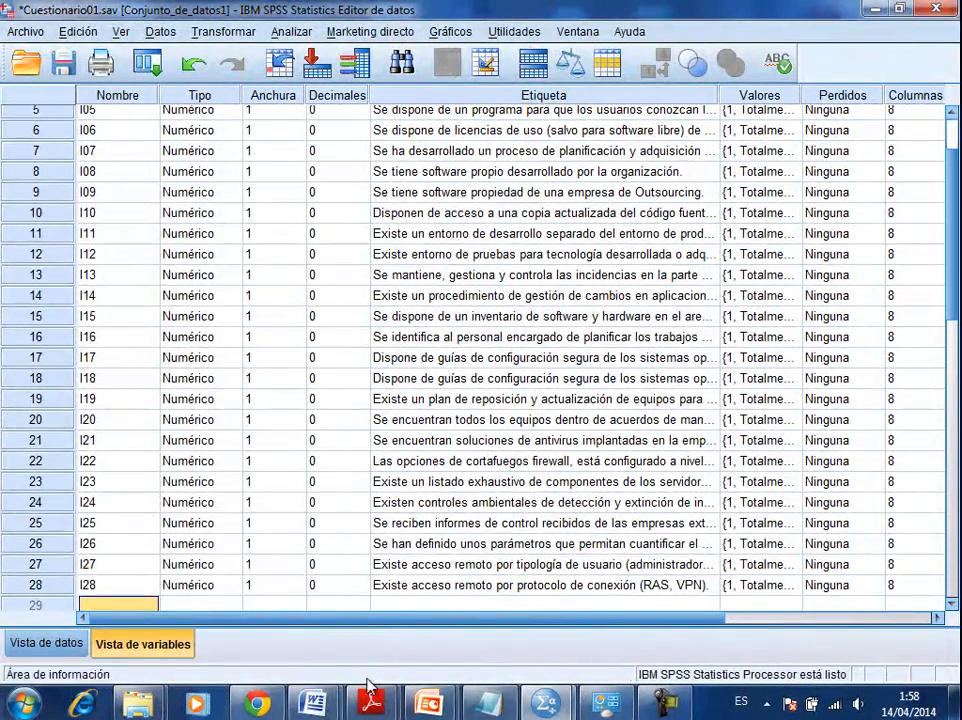
{"action": "mouse_move", "coordinate": [313, 703]}
{"action": "left_click", "coordinate": [200, 605]}
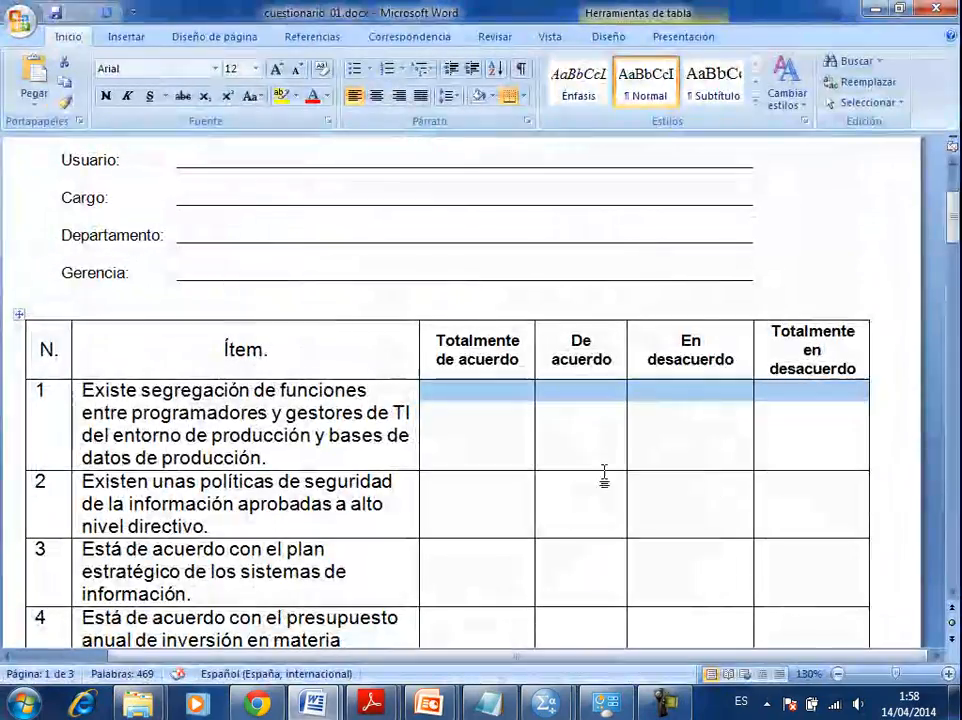
{"action": "left_click_drag", "start_coordinate": [955, 205], "coordinate": [955, 234]}
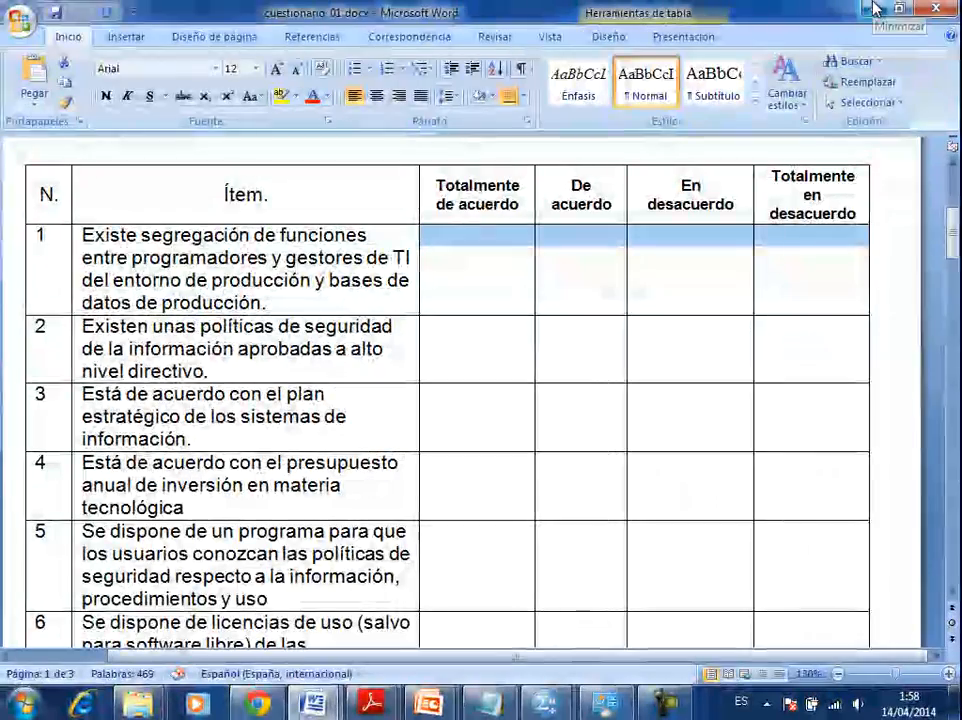
{"action": "left_click", "coordinate": [873, 9]}
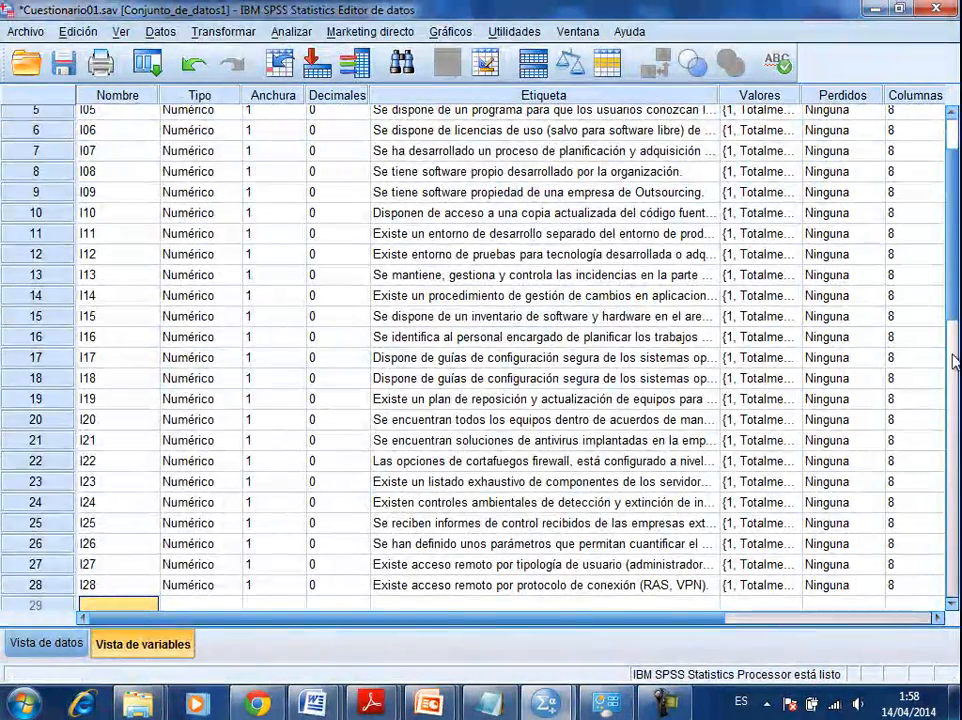
{"action": "scroll", "coordinate": [912, 226], "scroll_direction": "up", "scroll_amount": 2}
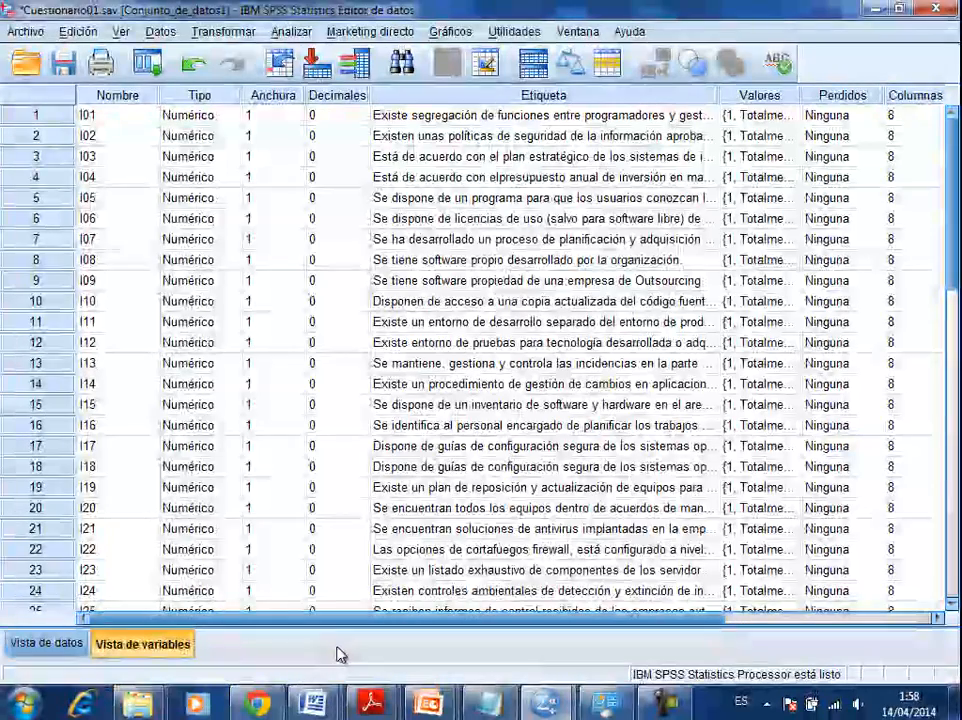
Step: Examine the coded questionnaire responses of all cases in the data view
{"action": "left_click", "coordinate": [47, 644]}
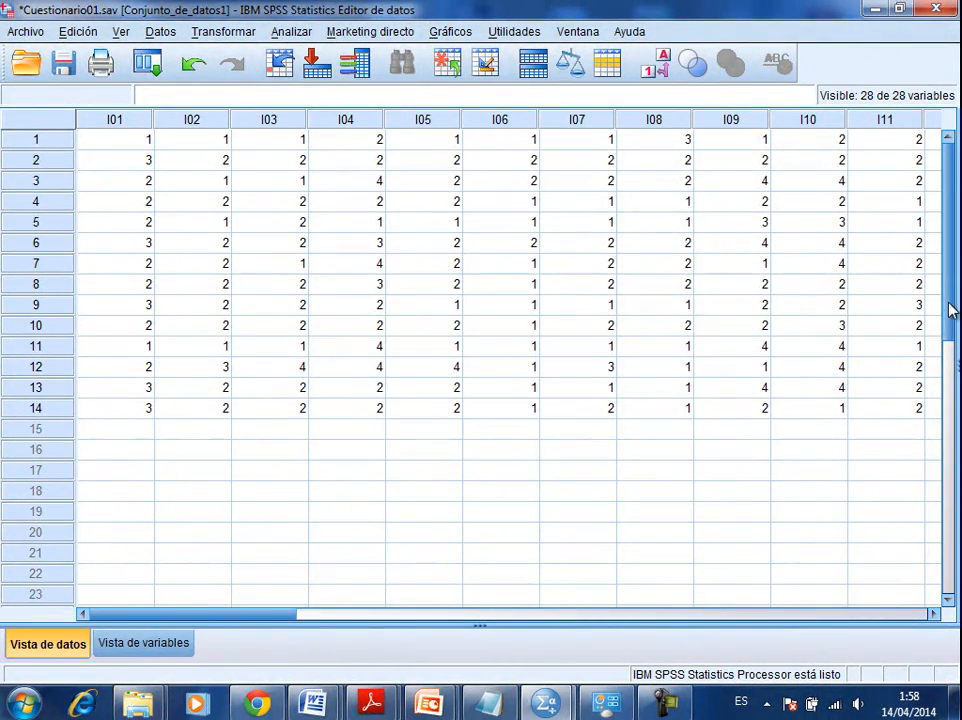
{"action": "left_click_drag", "start_coordinate": [37, 140], "coordinate": [14, 425]}
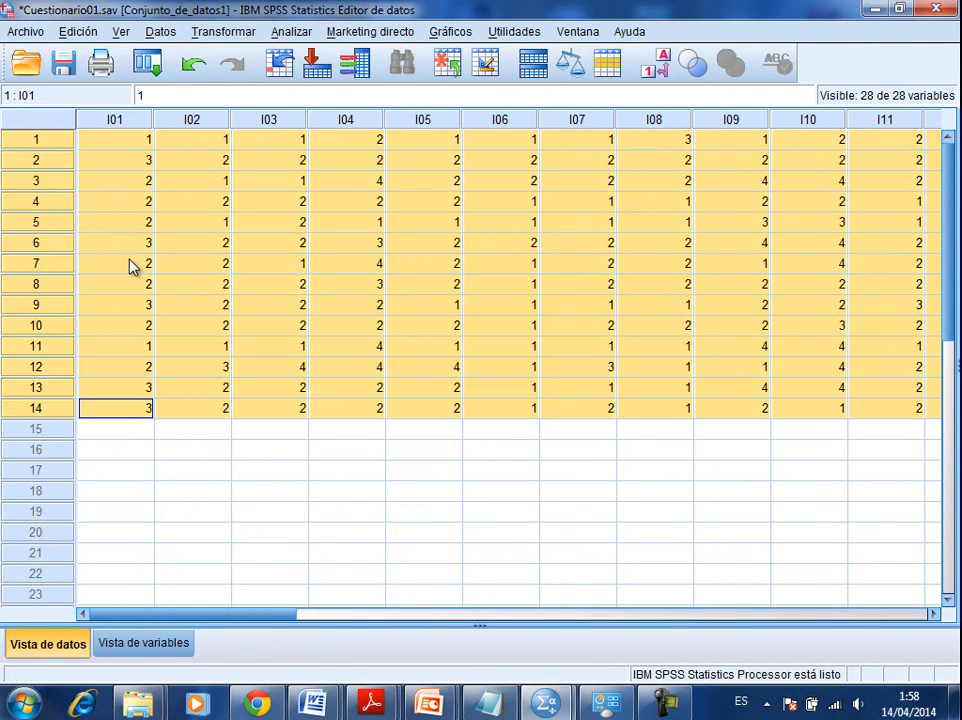
{"action": "left_click_drag", "start_coordinate": [275, 618], "coordinate": [224, 618]}
{"action": "left_click", "coordinate": [269, 246]}
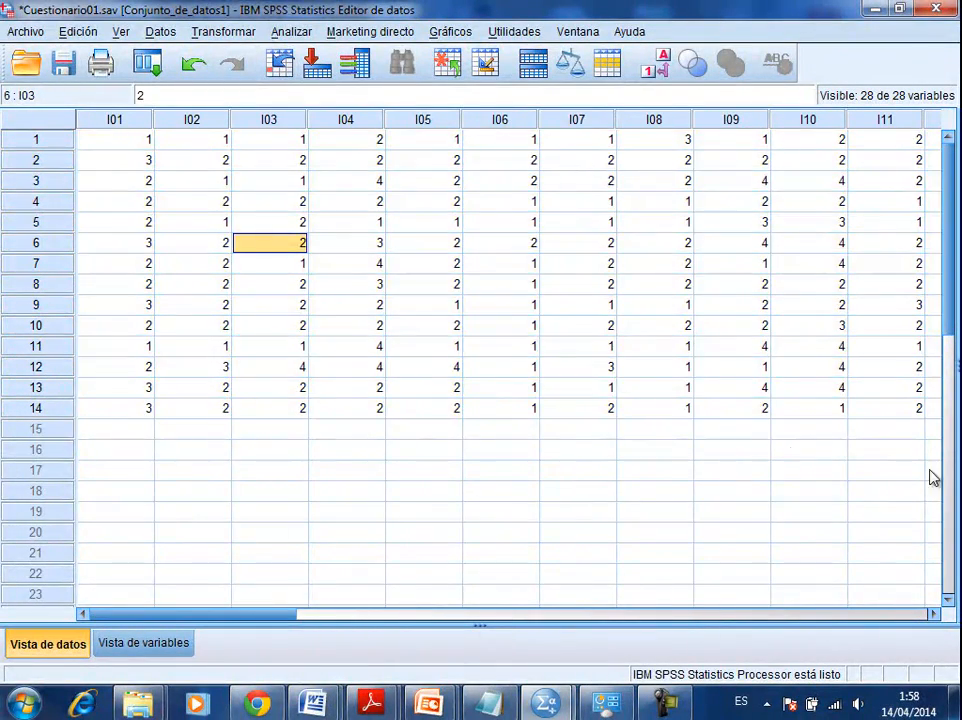
Step: Check the measurement level and role settings of the questionnaire variables, and return to the data view
{"action": "left_click", "coordinate": [143, 644]}
{"action": "left_click_drag", "start_coordinate": [316, 618], "coordinate": [532, 625]}
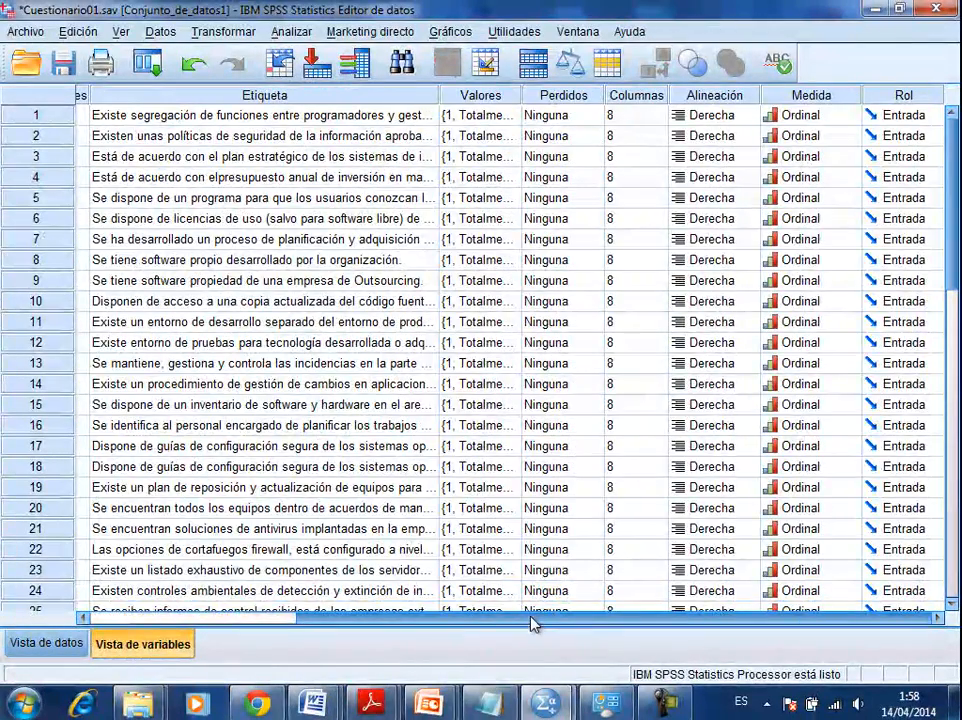
{"action": "left_click_drag", "start_coordinate": [608, 622], "coordinate": [354, 620]}
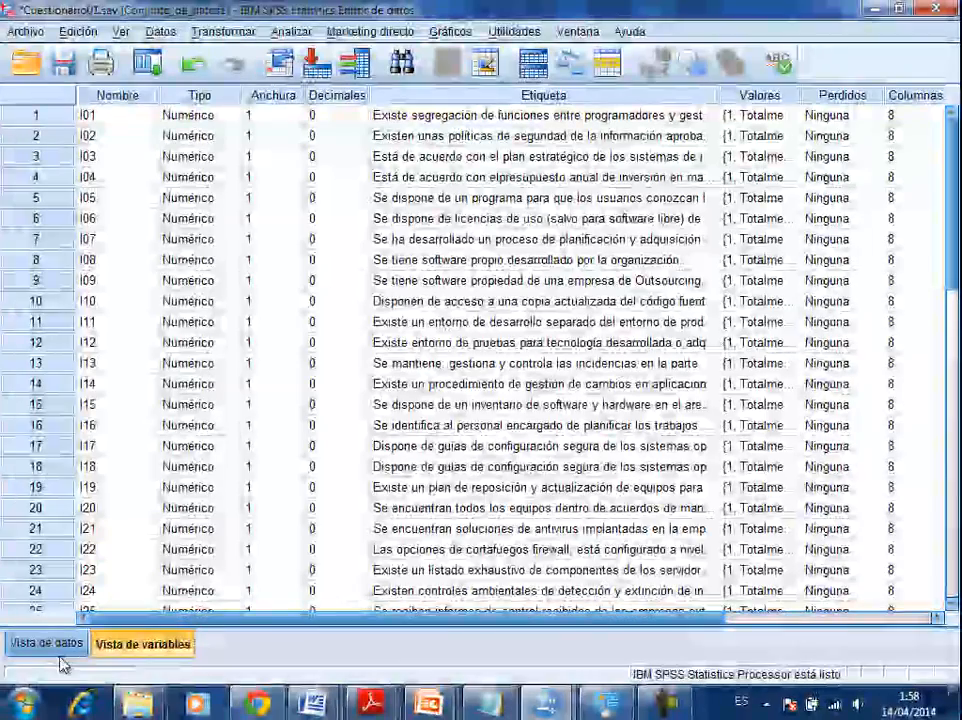
{"action": "left_click", "coordinate": [47, 644]}
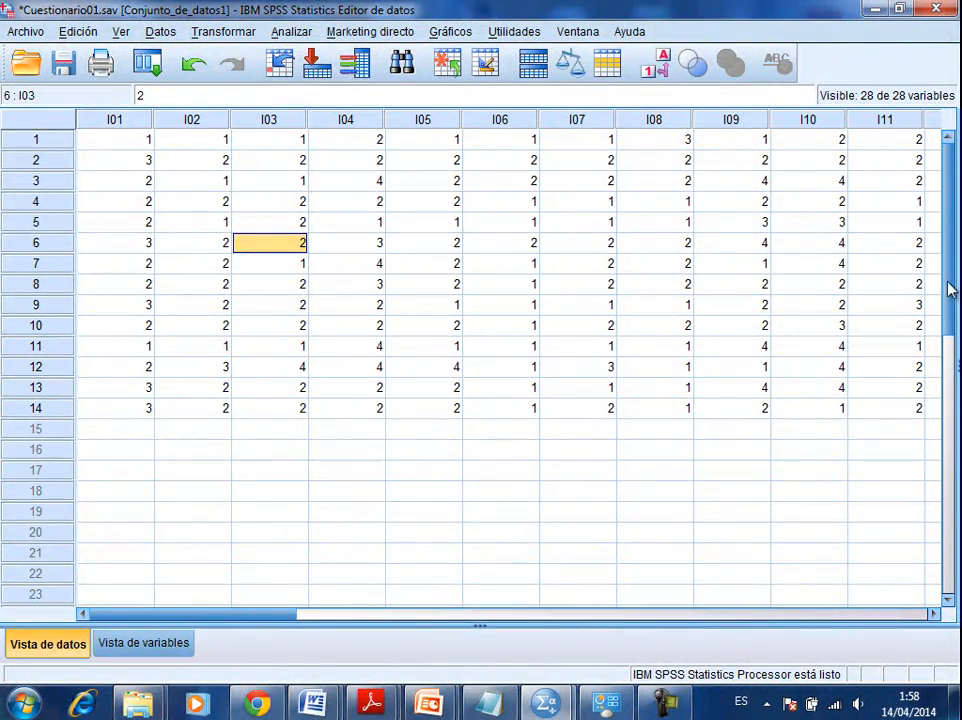
Step: Display value labels instead of numeric codes in the data view and widen the I01 column to fit the full labels
{"action": "left_click", "coordinate": [142, 143]}
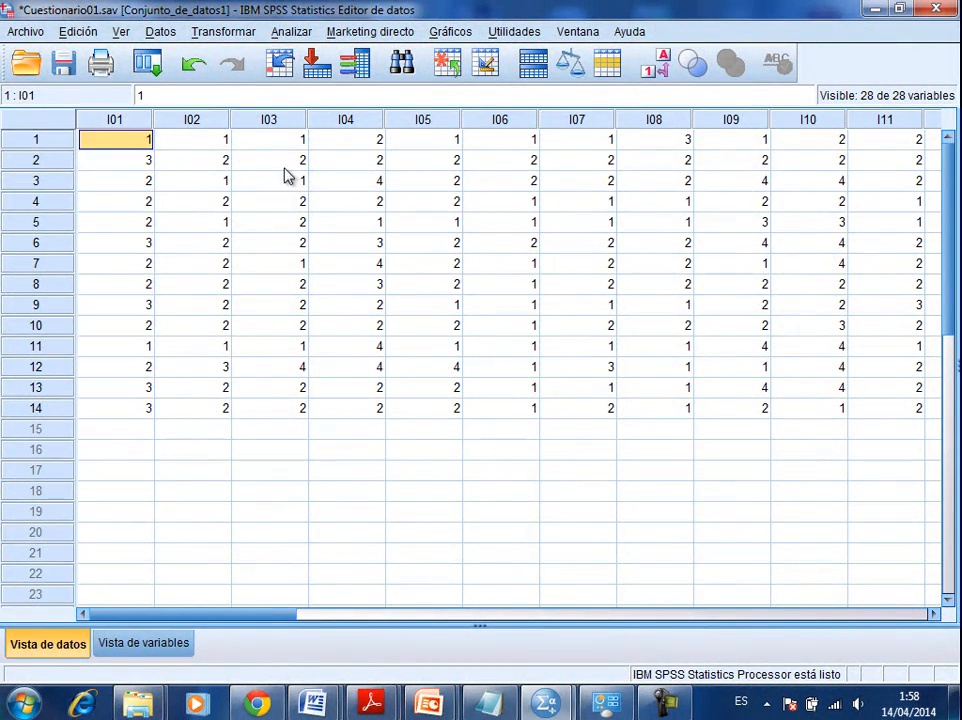
{"action": "left_click", "coordinate": [120, 32]}
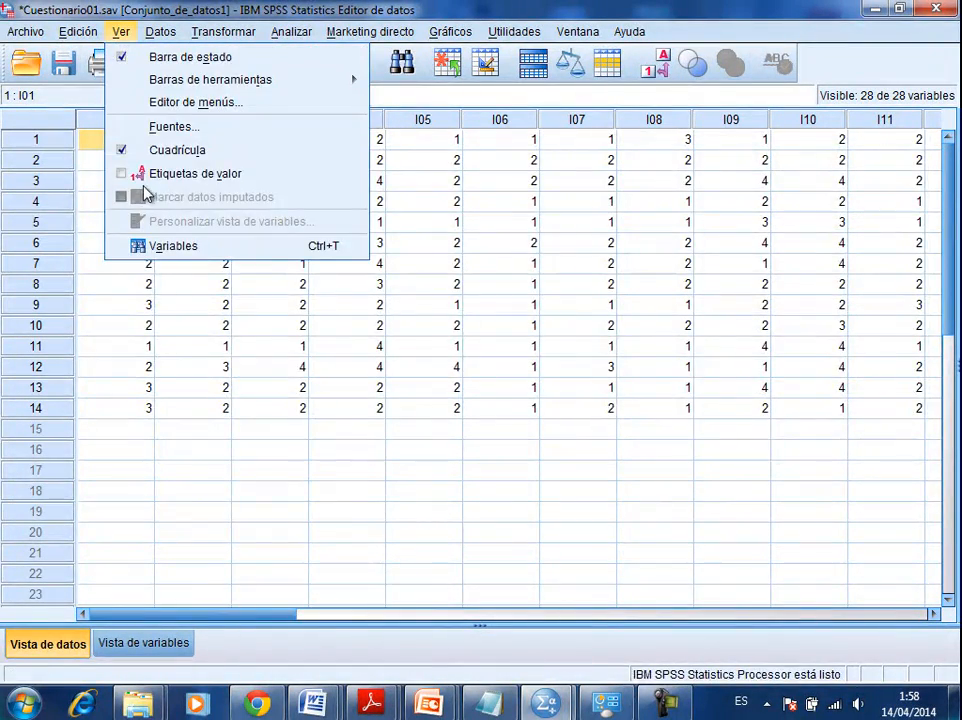
{"action": "left_click", "coordinate": [165, 173]}
{"action": "left_click_drag", "start_coordinate": [154, 118], "coordinate": [247, 118]}
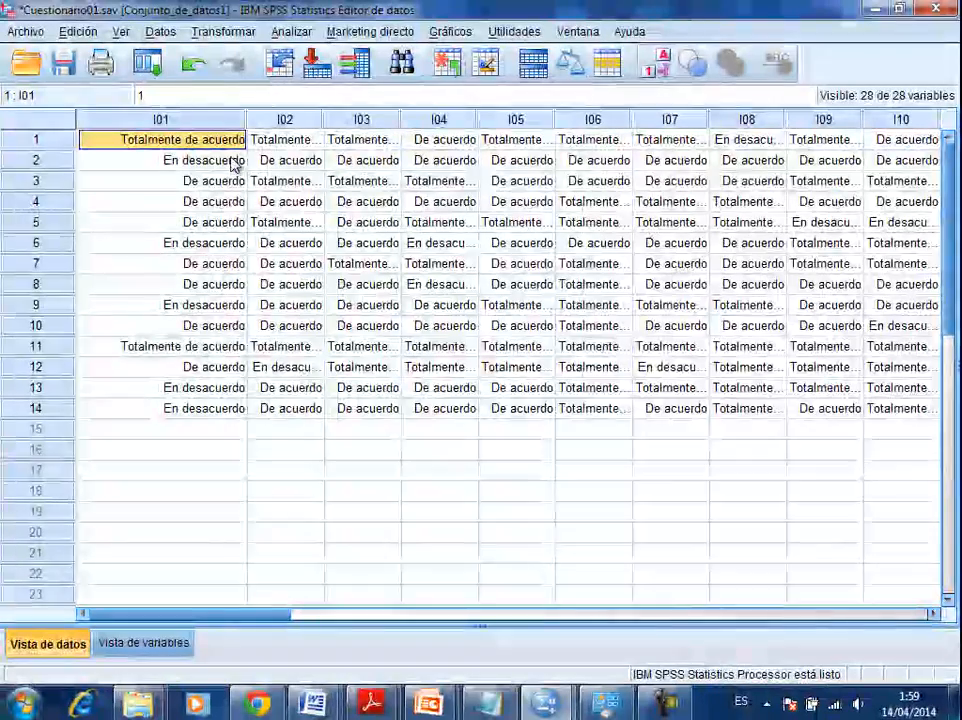
Step: Check the answer options available for case 1 of I01, keeping Totalmente de acuerdo, and glance at the variable definitions
{"action": "double_click", "coordinate": [234, 140]}
{"action": "left_click", "coordinate": [237, 143]}
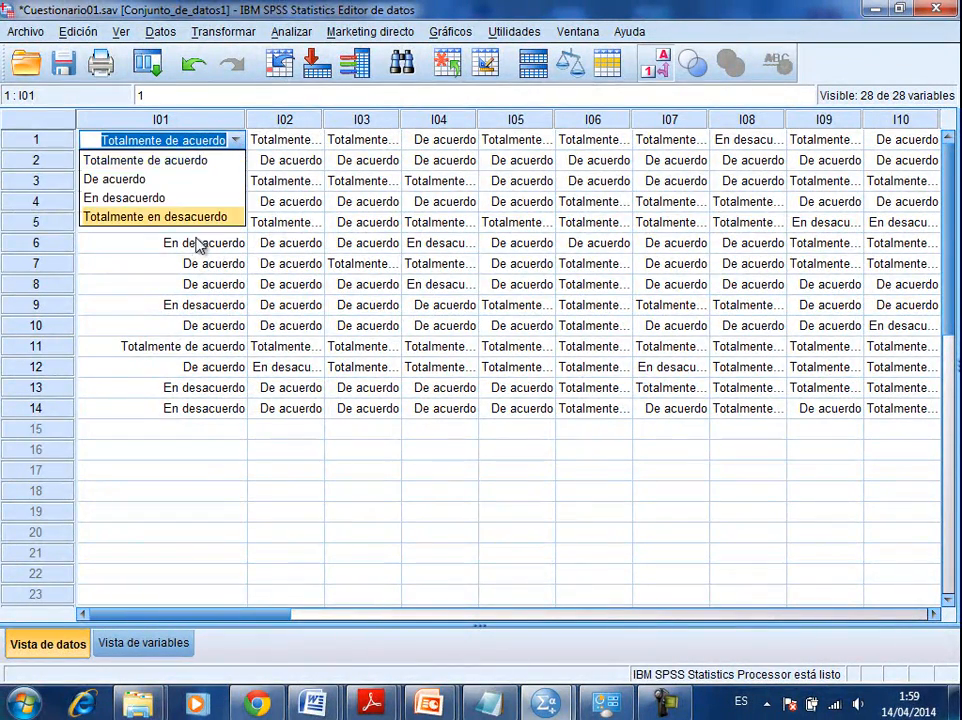
{"action": "left_click", "coordinate": [190, 163]}
{"action": "key", "text": "Return"}
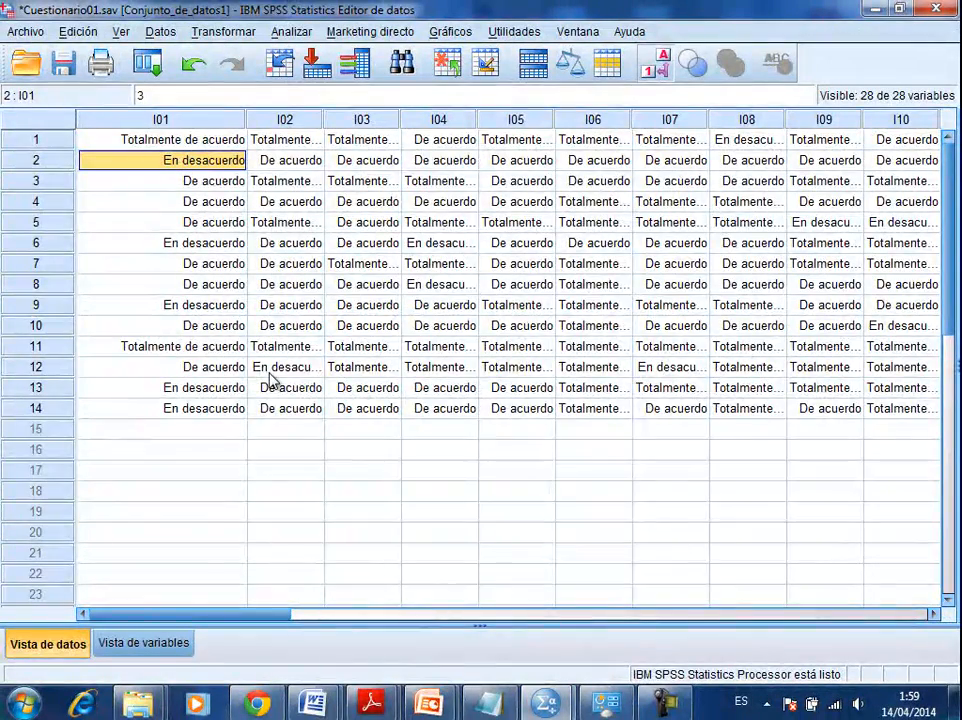
{"action": "left_click", "coordinate": [150, 642]}
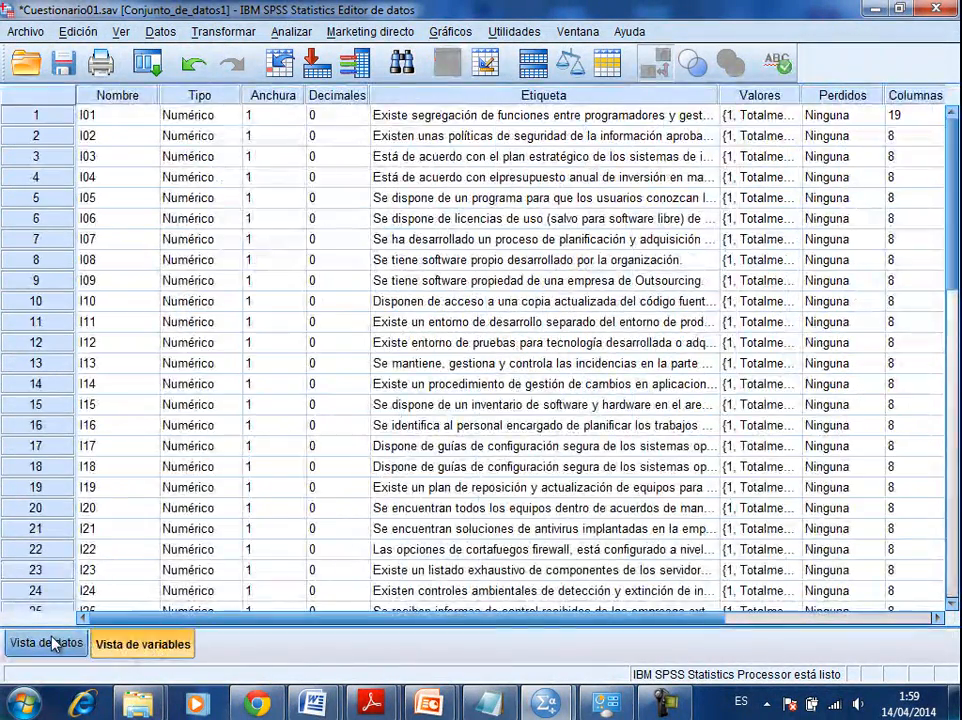
{"action": "left_click", "coordinate": [50, 644]}
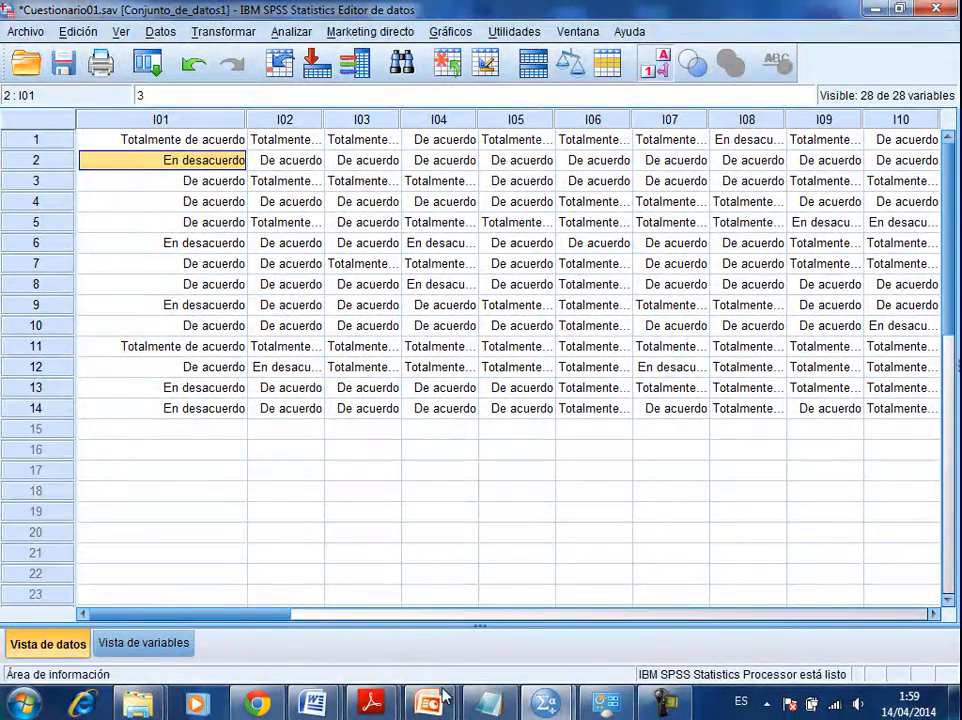
Step: Switch to the PowerPoint presentation, review the slide defining instrument reliability as a zero-to-one probability, and return to the SPSS data
{"action": "mouse_move", "coordinate": [428, 703]}
{"action": "left_click", "coordinate": [509, 612]}
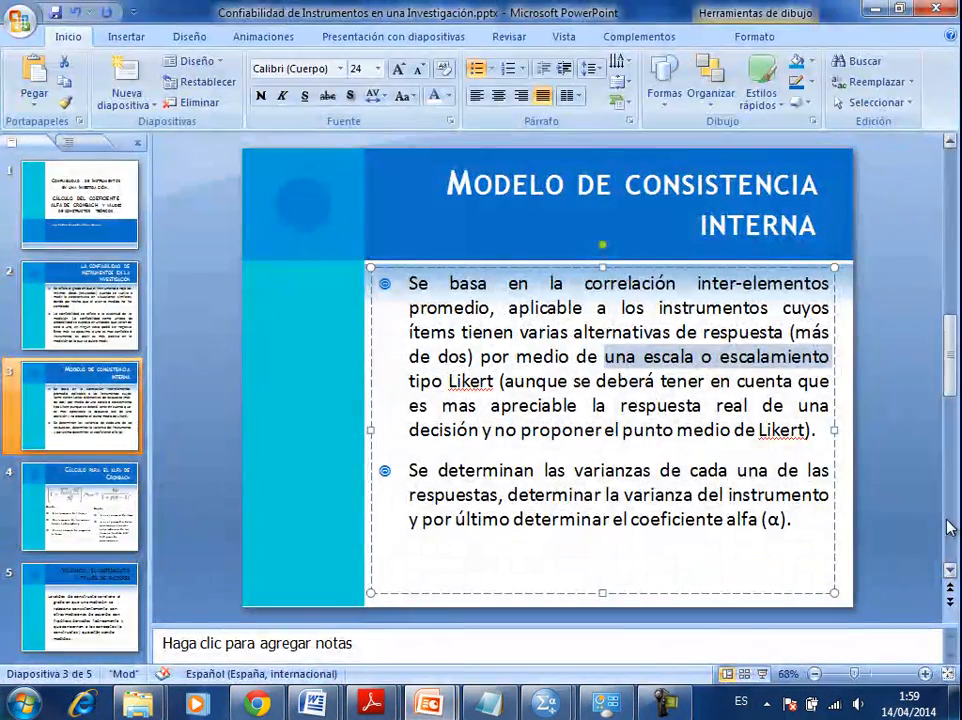
{"action": "scroll", "coordinate": [714, 429], "scroll_direction": "up", "scroll_amount": 3}
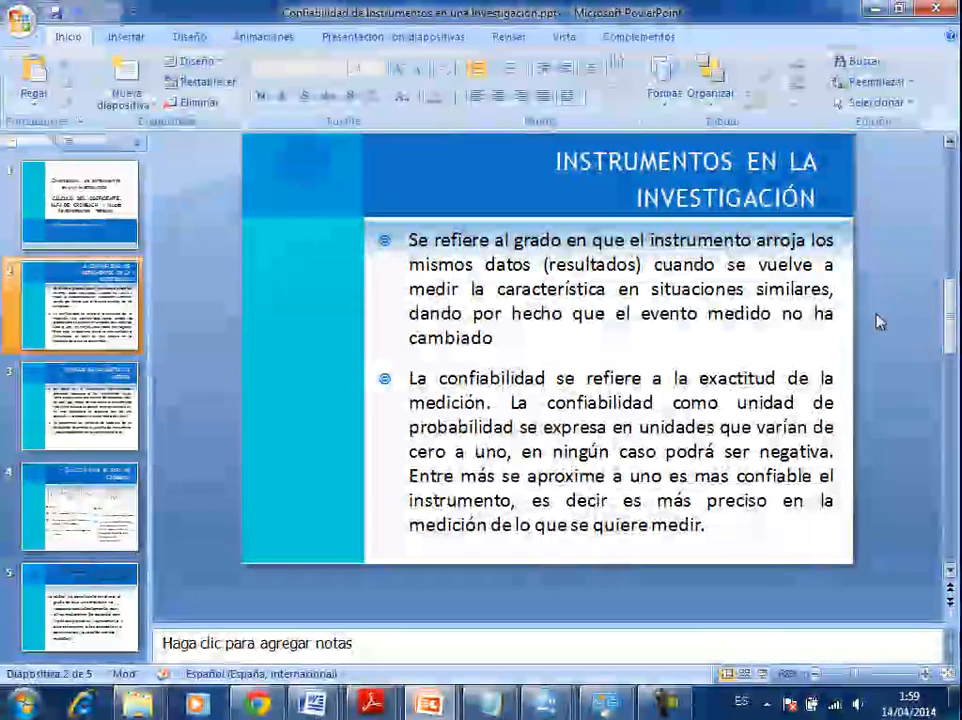
{"action": "left_click", "coordinate": [543, 427]}
{"action": "left_click_drag", "start_coordinate": [410, 380], "coordinate": [492, 412]}
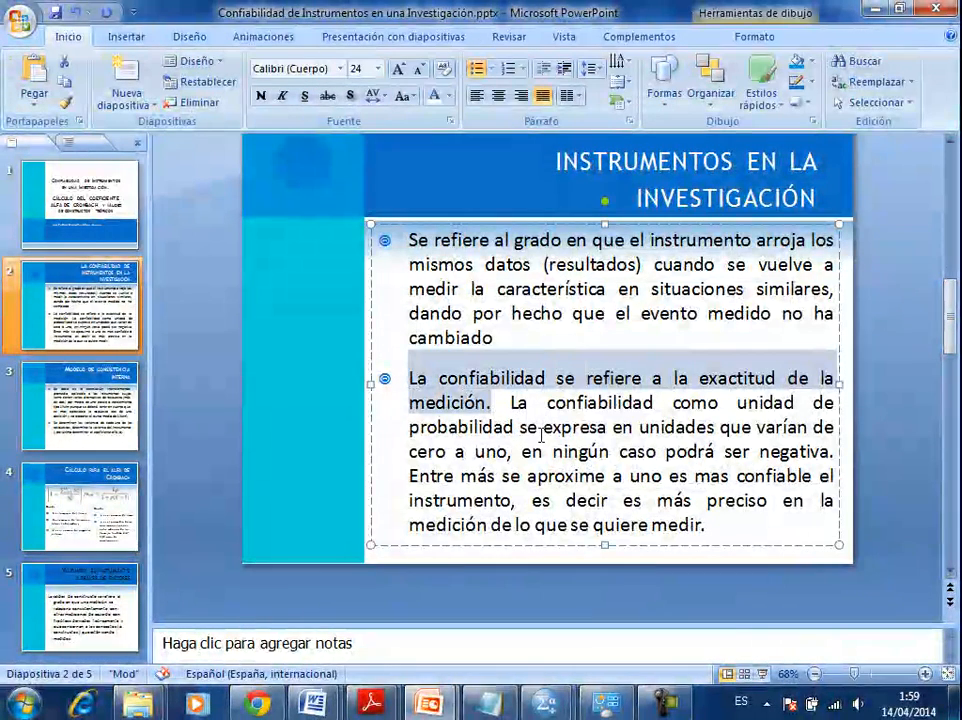
{"action": "left_click_drag", "start_coordinate": [518, 427], "coordinate": [414, 427]}
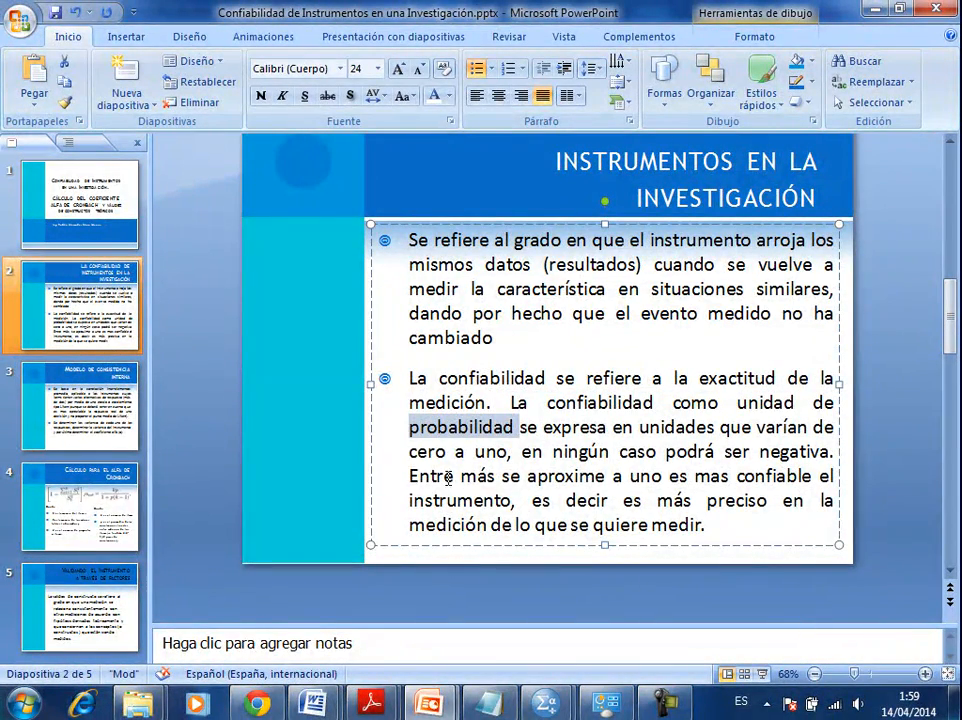
{"action": "left_click_drag", "start_coordinate": [413, 478], "coordinate": [714, 524]}
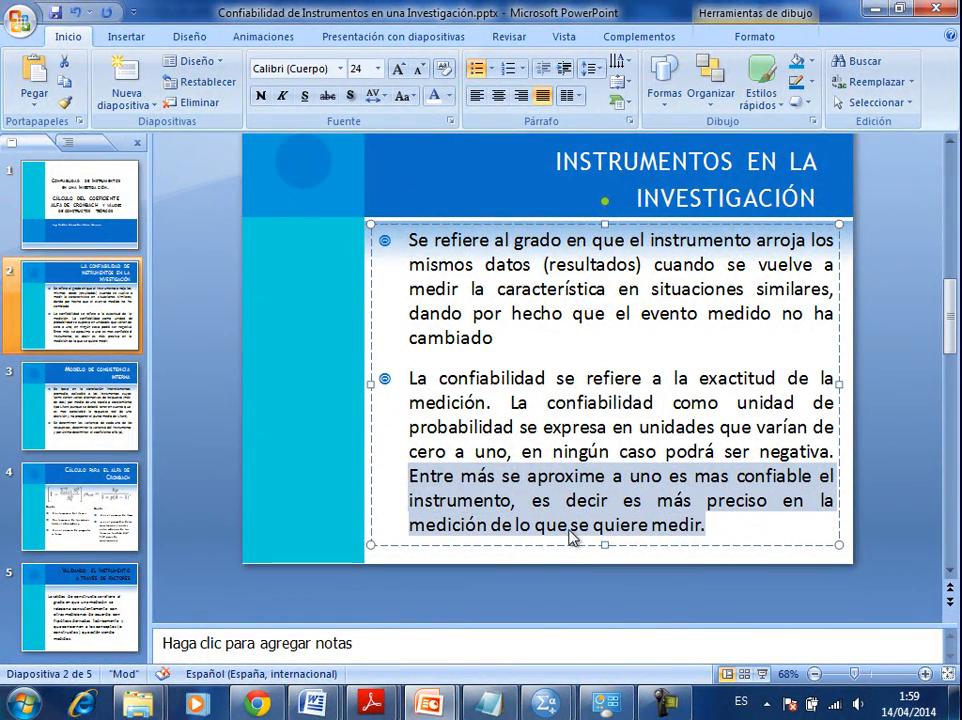
{"action": "left_click", "coordinate": [875, 8]}
Step: Start a reliability analysis and add all the questionnaire variables I01 to I28 as its elements
{"action": "left_click", "coordinate": [290, 32]}
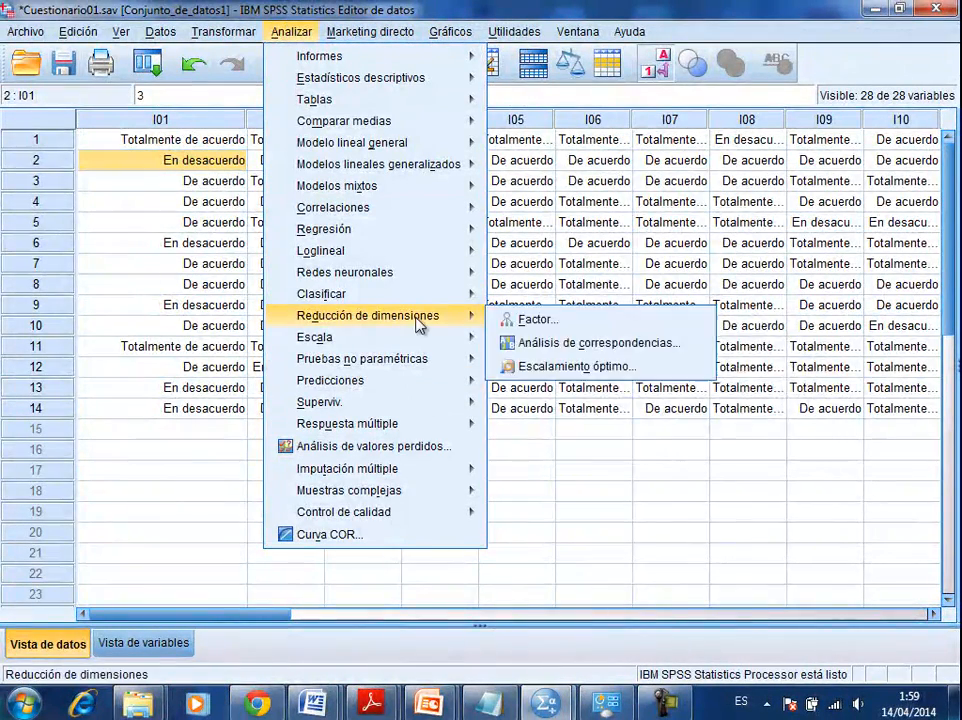
{"action": "mouse_move", "coordinate": [413, 340]}
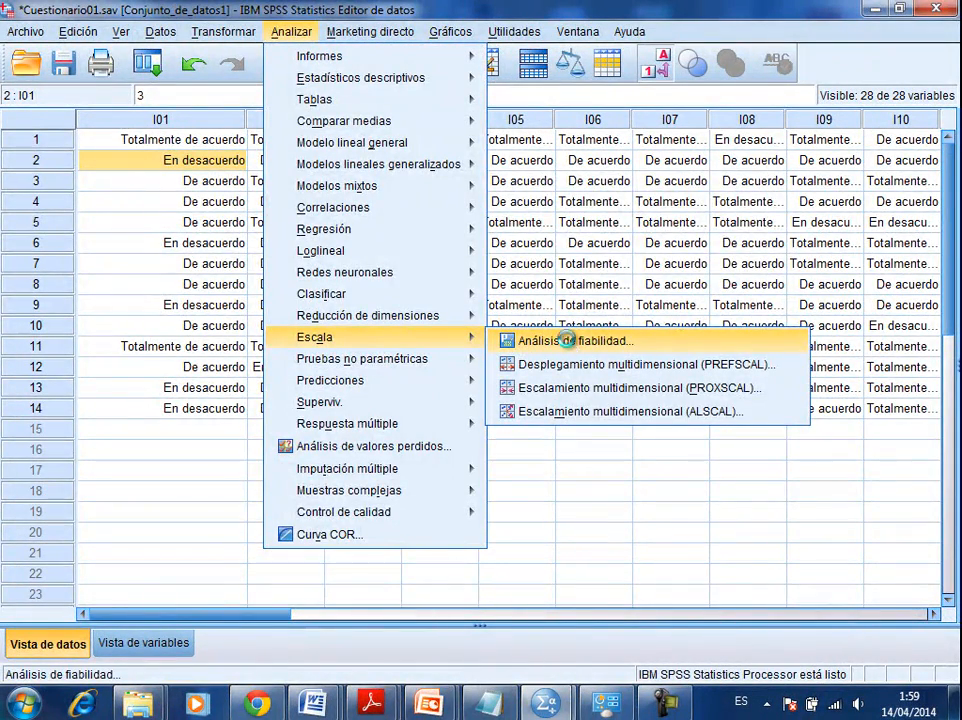
{"action": "left_click", "coordinate": [568, 342]}
{"action": "left_click_drag", "start_coordinate": [397, 266], "coordinate": [402, 362]}
{"action": "left_click", "coordinate": [356, 385]}
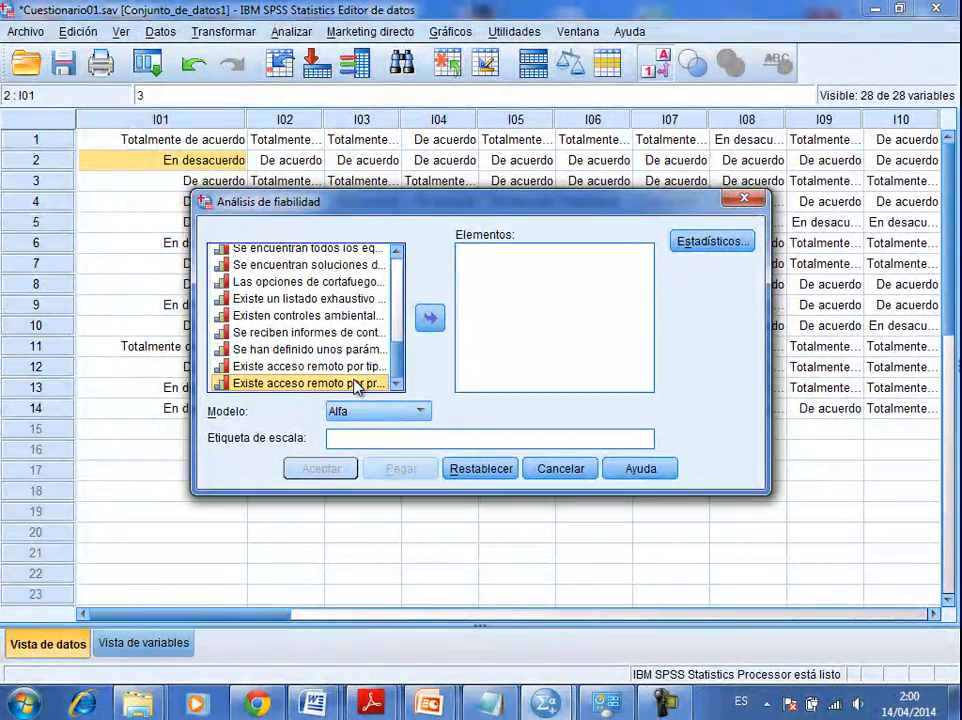
{"action": "left_click_drag", "start_coordinate": [395, 363], "coordinate": [396, 270]}
{"action": "left_click", "coordinate": [355, 264]}
{"action": "left_click", "coordinate": [355, 256]}
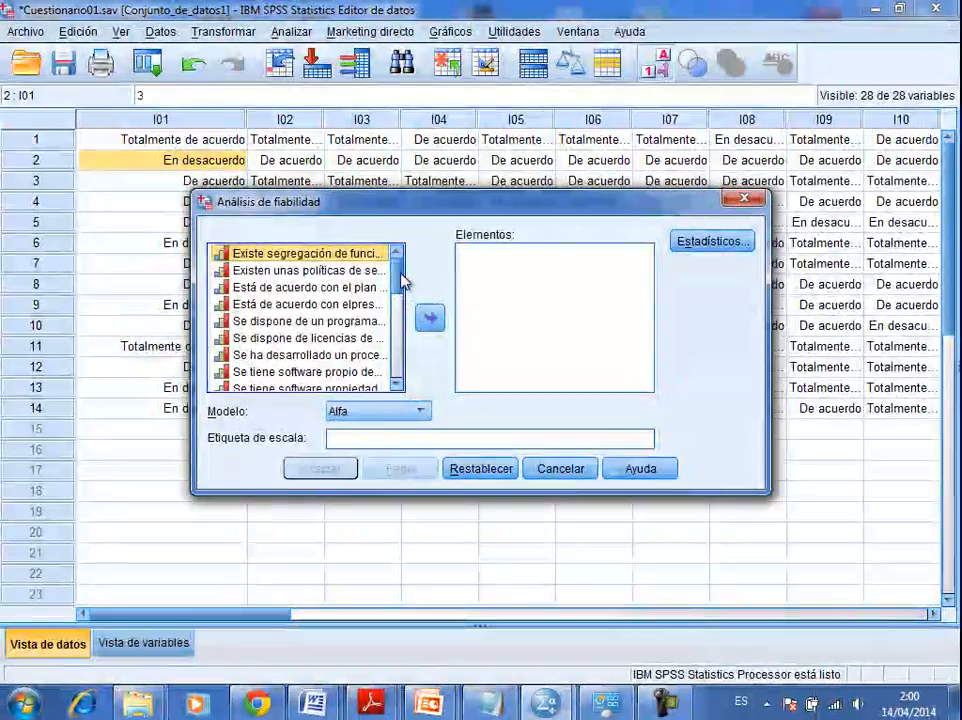
{"action": "left_click_drag", "start_coordinate": [402, 279], "coordinate": [380, 398]}
{"action": "left_click", "coordinate": [372, 383], "text": "shift"}
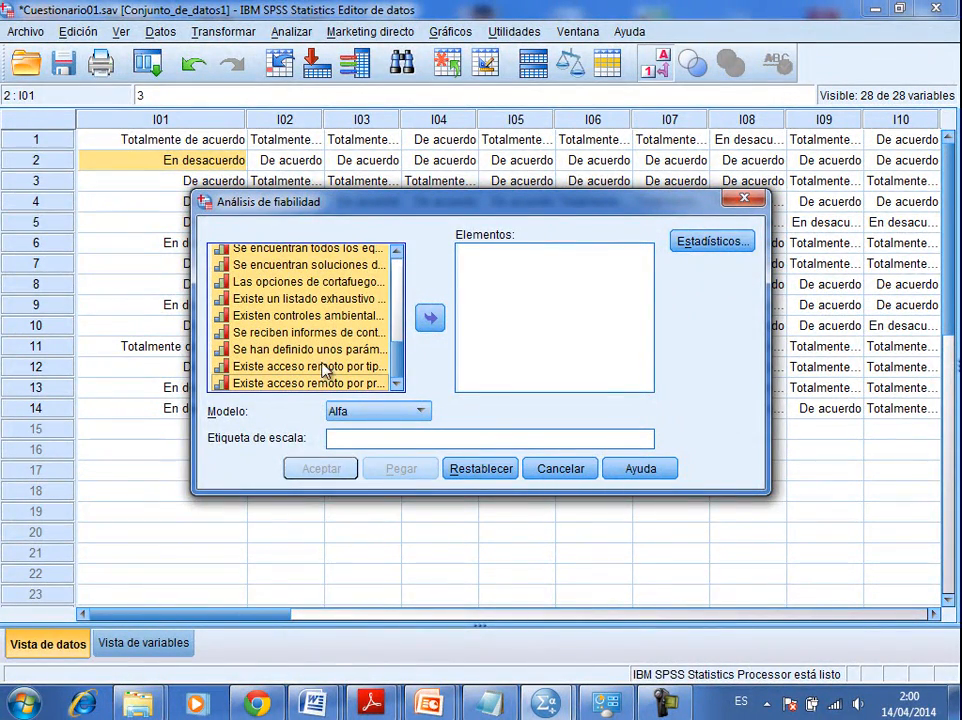
{"action": "left_click", "coordinate": [430, 318]}
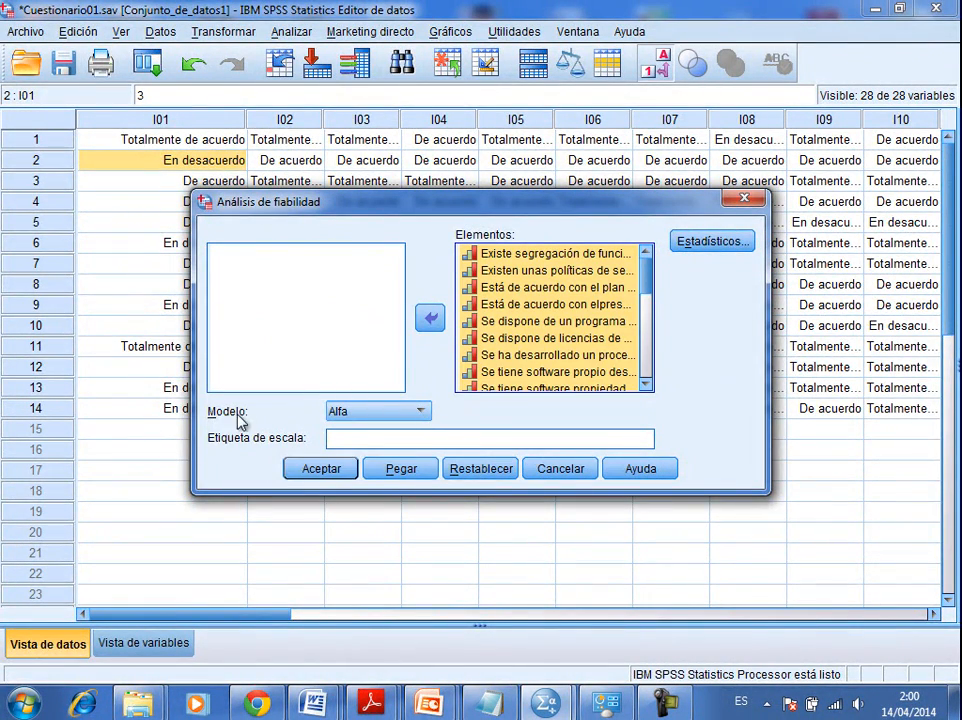
Step: Keep the Alfa model, request inter-element correlations, covariances and scale statistics if the element is deleted, and run the reliability analysis
{"action": "left_click", "coordinate": [370, 411]}
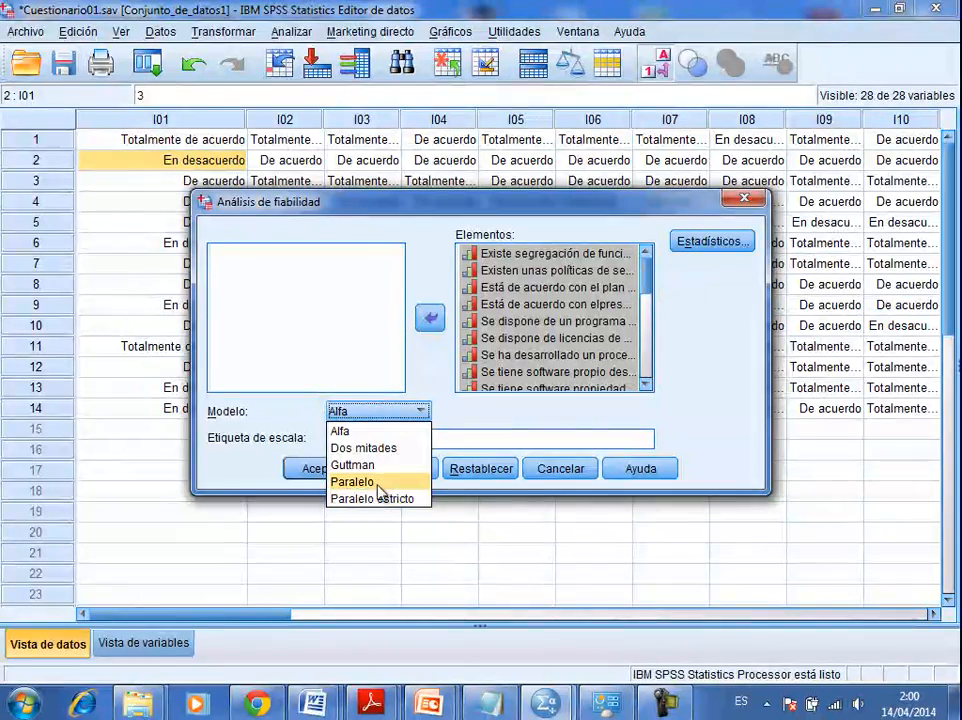
{"action": "left_click", "coordinate": [452, 415]}
{"action": "left_click", "coordinate": [724, 242]}
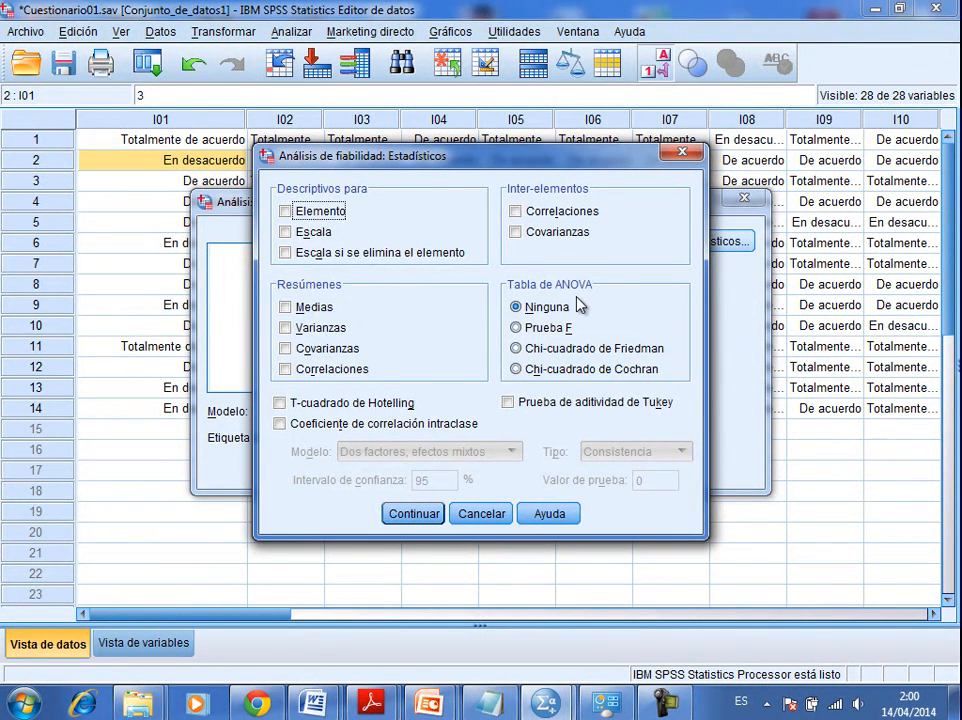
{"action": "left_click", "coordinate": [557, 212]}
{"action": "left_click", "coordinate": [562, 237]}
{"action": "left_click", "coordinate": [287, 253]}
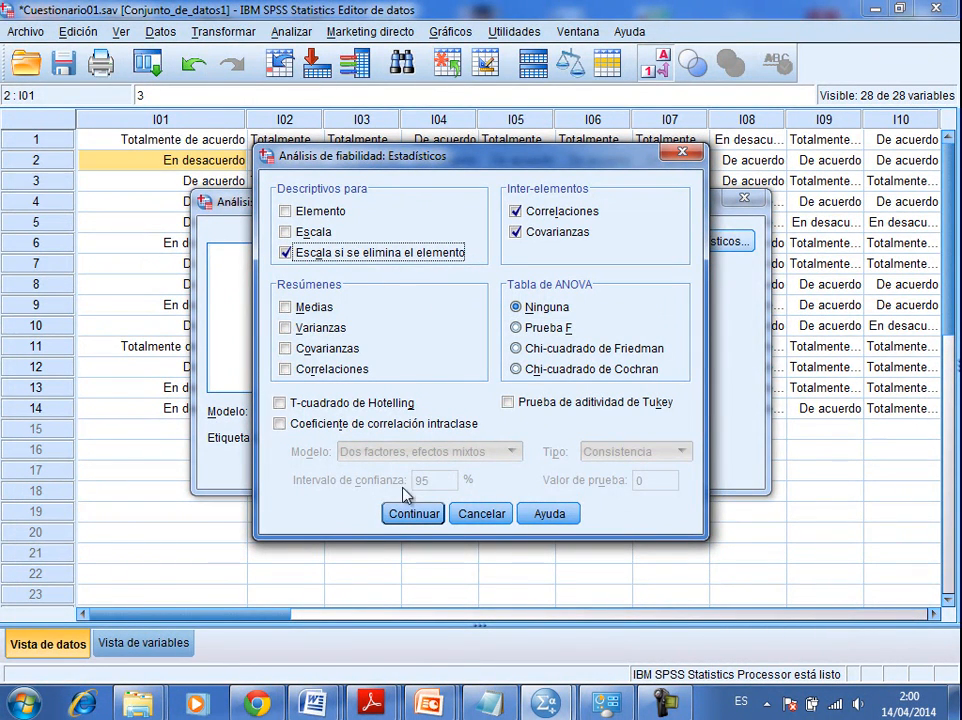
{"action": "left_click", "coordinate": [413, 513]}
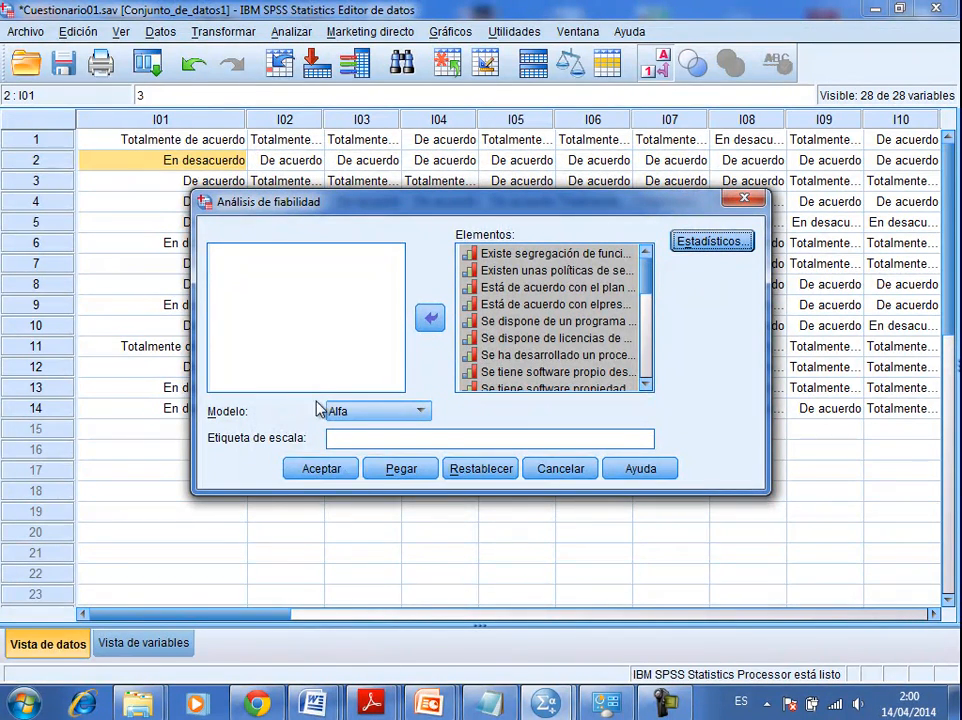
{"action": "left_click", "coordinate": [327, 471]}
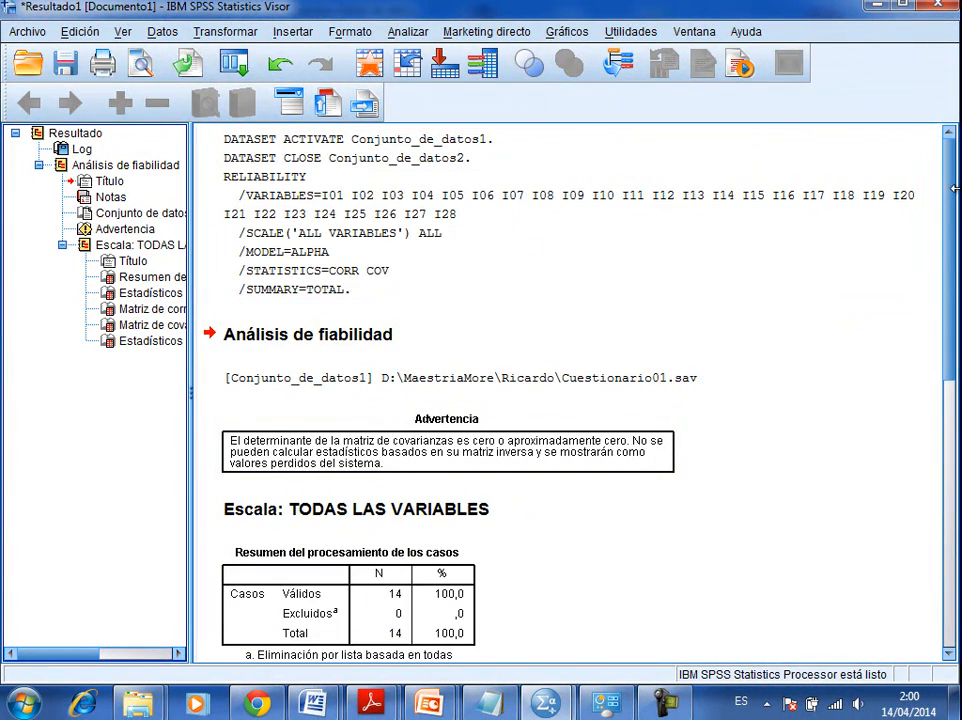
Step: Examine the case processing summary, the Cronbach's alpha table and the inter-element correlation matrix in the output
{"action": "left_click_drag", "start_coordinate": [951, 158], "coordinate": [952, 235]}
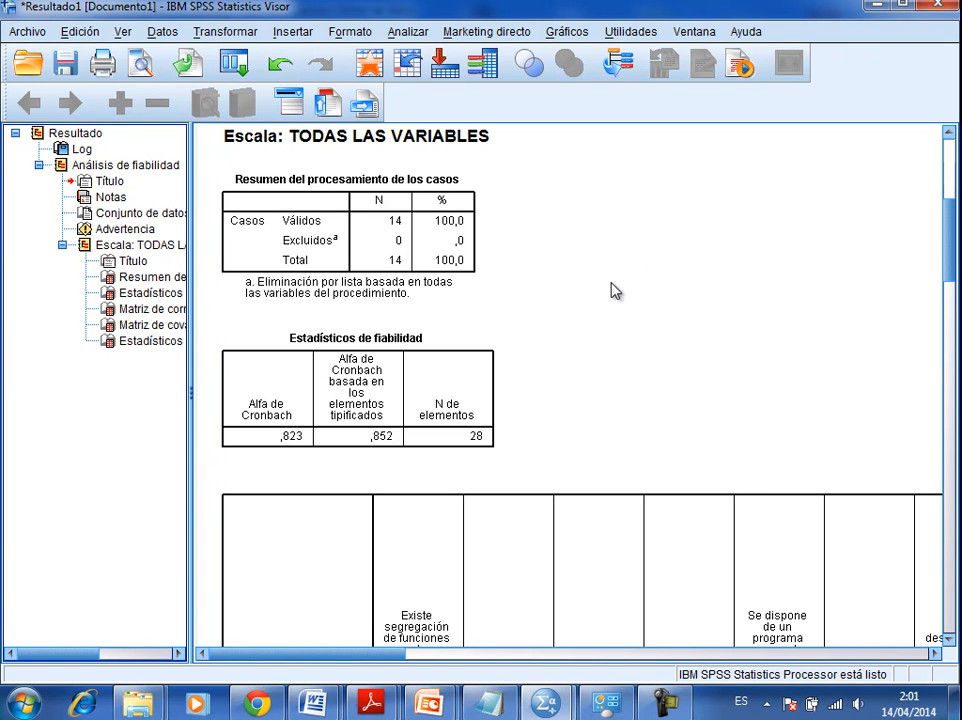
{"action": "left_click", "coordinate": [407, 340]}
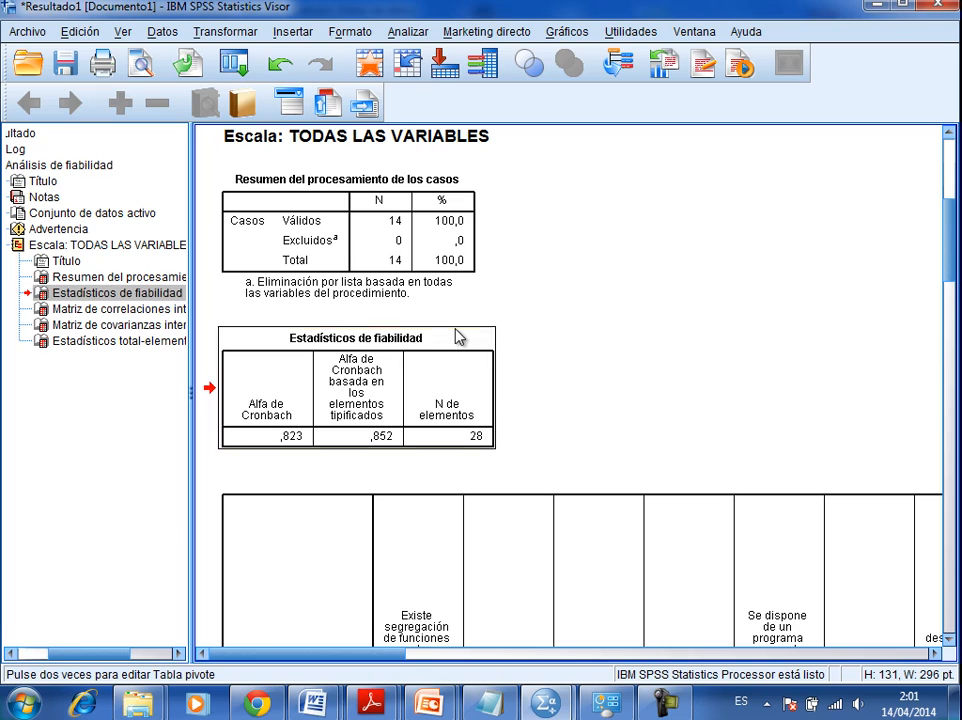
{"action": "left_click_drag", "start_coordinate": [952, 238], "coordinate": [953, 303]}
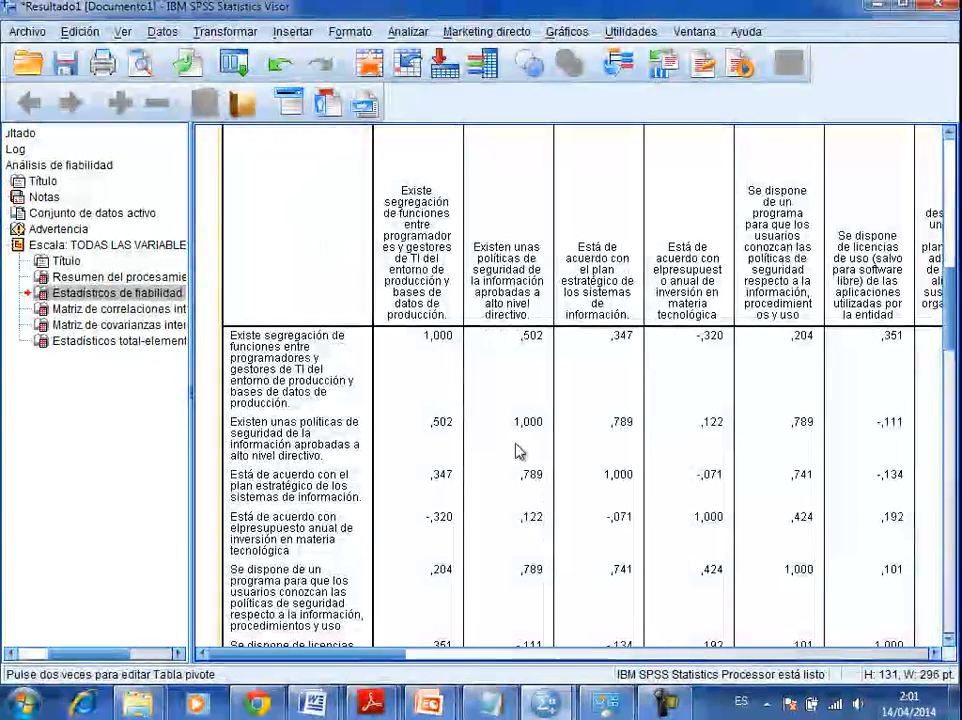
{"action": "left_click_drag", "start_coordinate": [953, 317], "coordinate": [953, 347]}
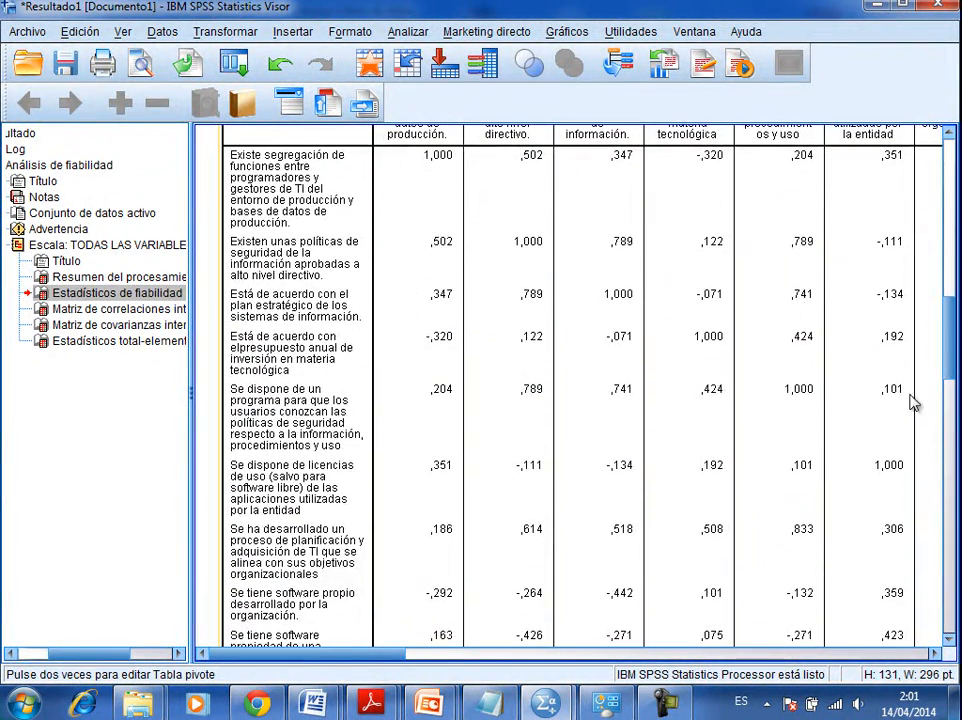
Step: Look at the Estadísticos total-elemento table and compare it with the overall Cronbach's alpha in Estadísticos de fiabilidad
{"action": "left_click_drag", "start_coordinate": [956, 335], "coordinate": [945, 577]}
{"action": "left_click_drag", "start_coordinate": [952, 347], "coordinate": [953, 518]}
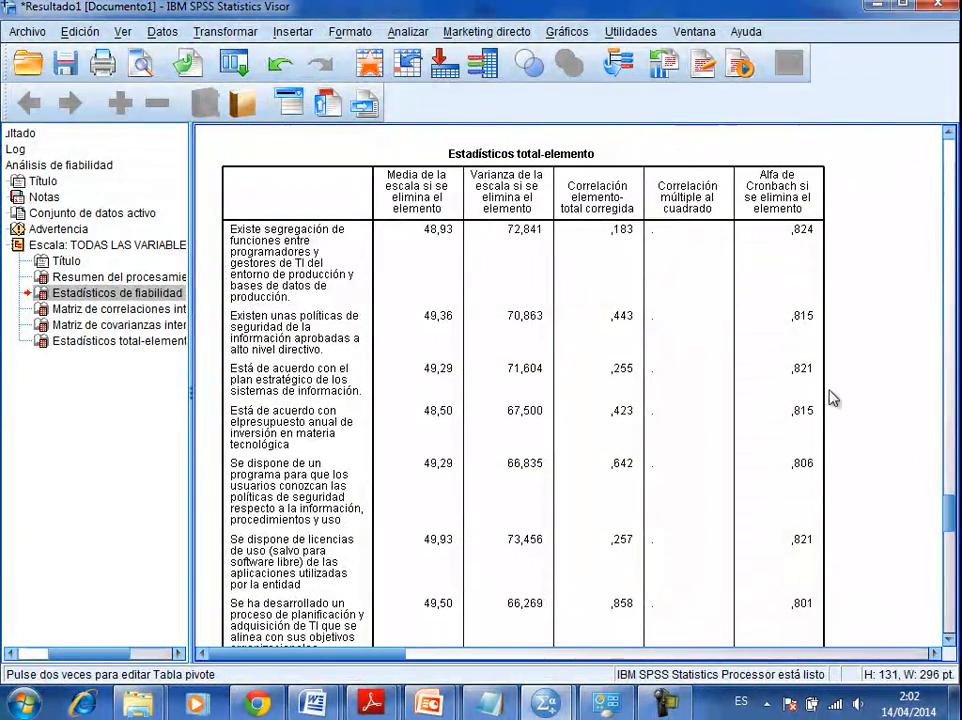
{"action": "scroll", "coordinate": [768, 195], "scroll_direction": "down", "scroll_amount": 1}
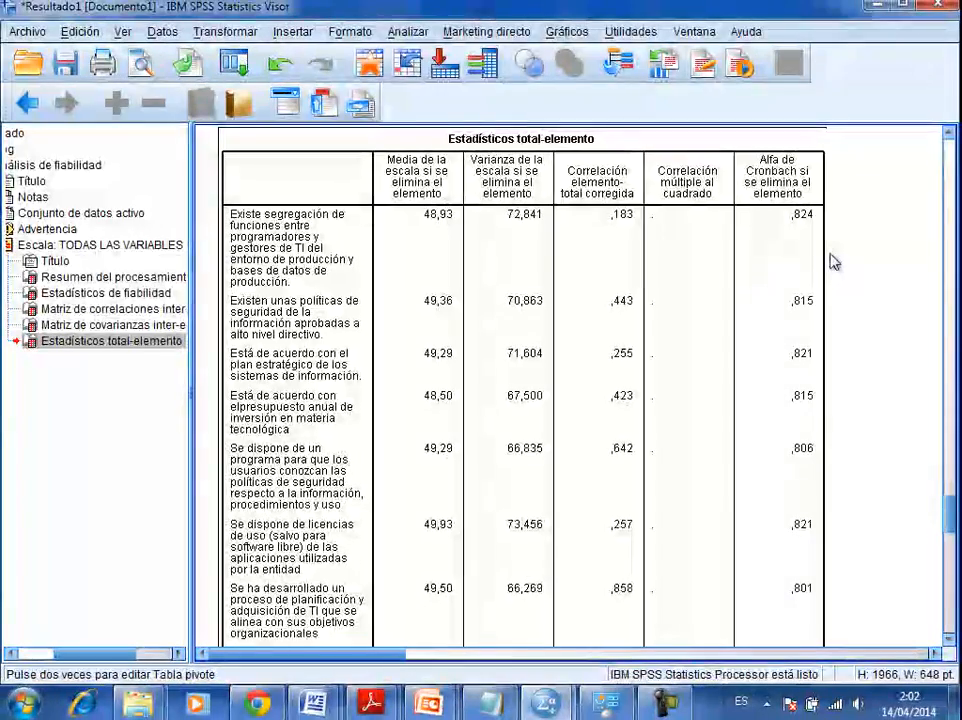
{"action": "left_click_drag", "start_coordinate": [951, 516], "coordinate": [951, 177]}
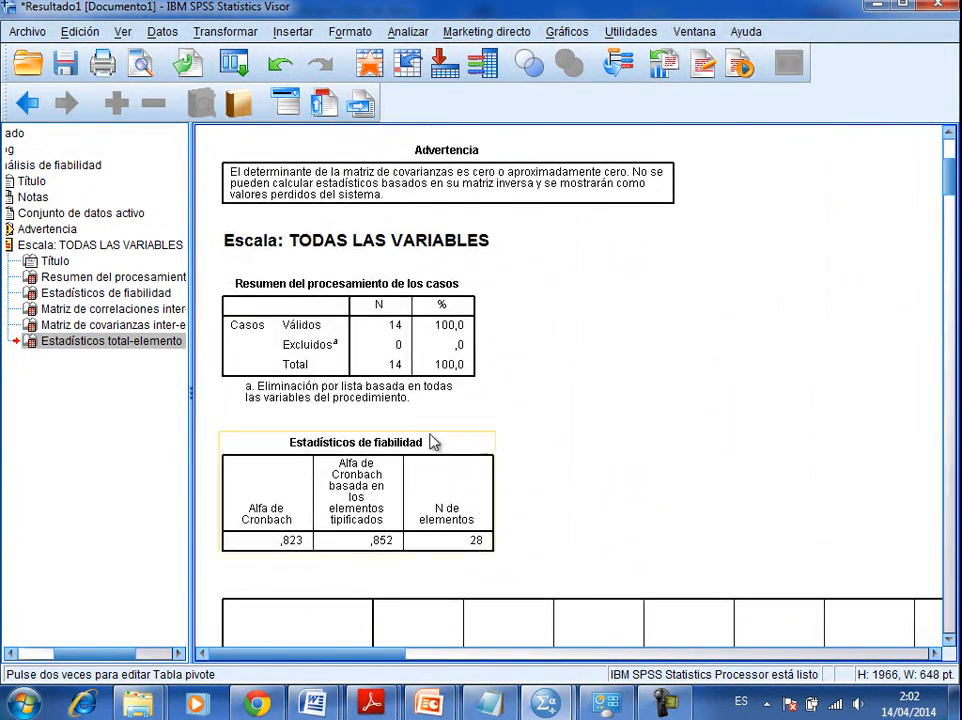
{"action": "left_click", "coordinate": [428, 445]}
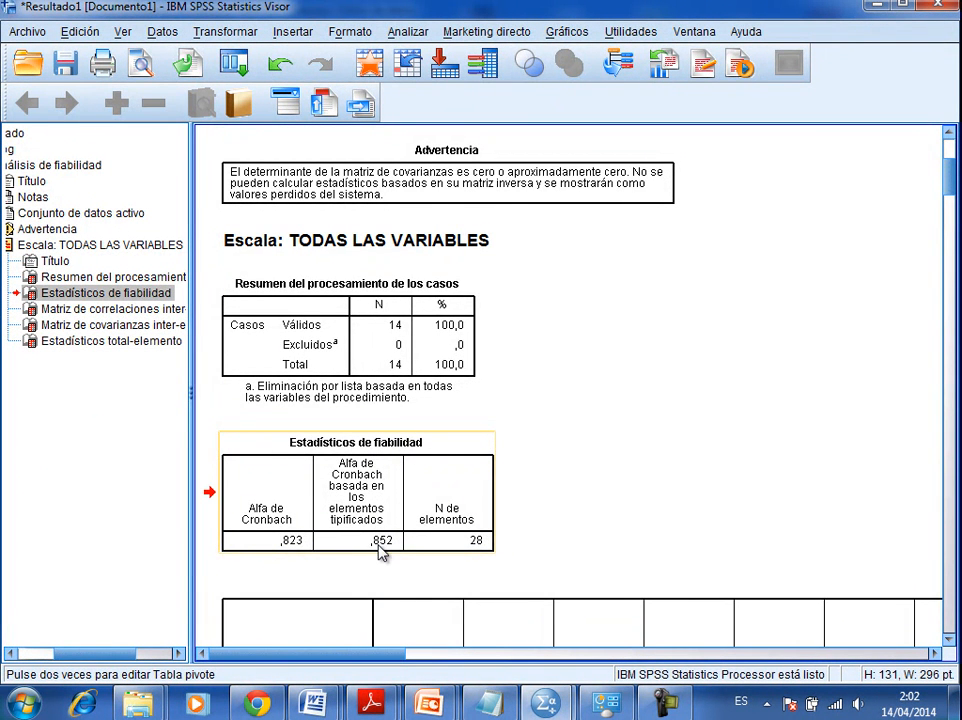
Step: Check the alpha-if-item-deleted values across the Estadísticos total-elemento table against the Estadísticos de fiabilidad table
{"action": "left_click_drag", "start_coordinate": [950, 175], "coordinate": [950, 520]}
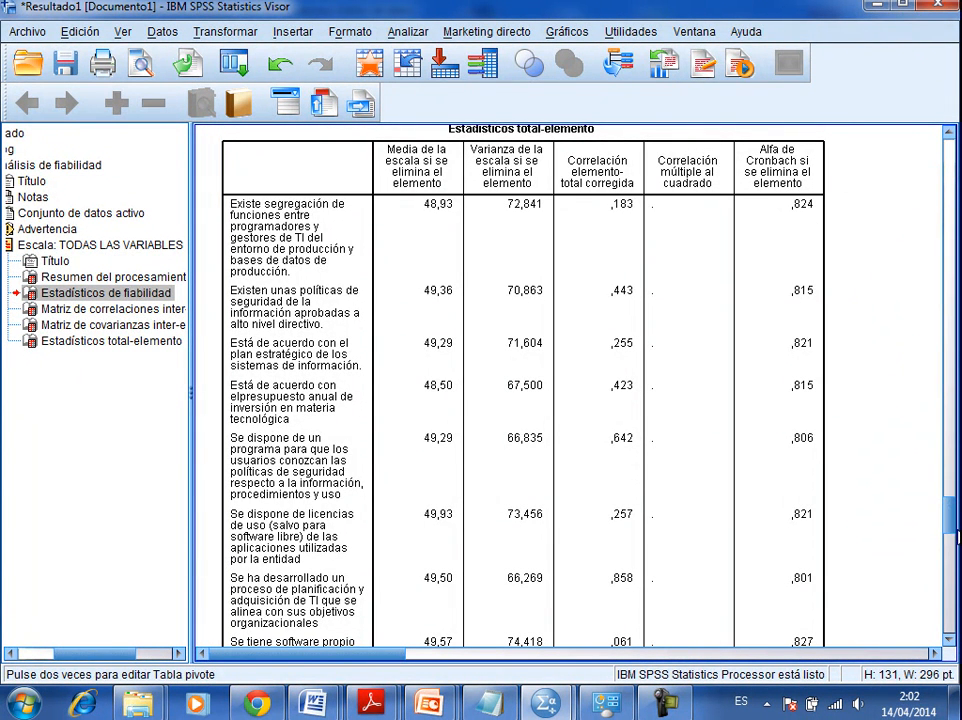
{"action": "mouse_move", "coordinate": [956, 537]}
{"action": "left_mouse_down"}
{"action": "mouse_move", "coordinate": [953, 622]}
{"action": "mouse_move", "coordinate": [955, 552]}
{"action": "left_mouse_up"}
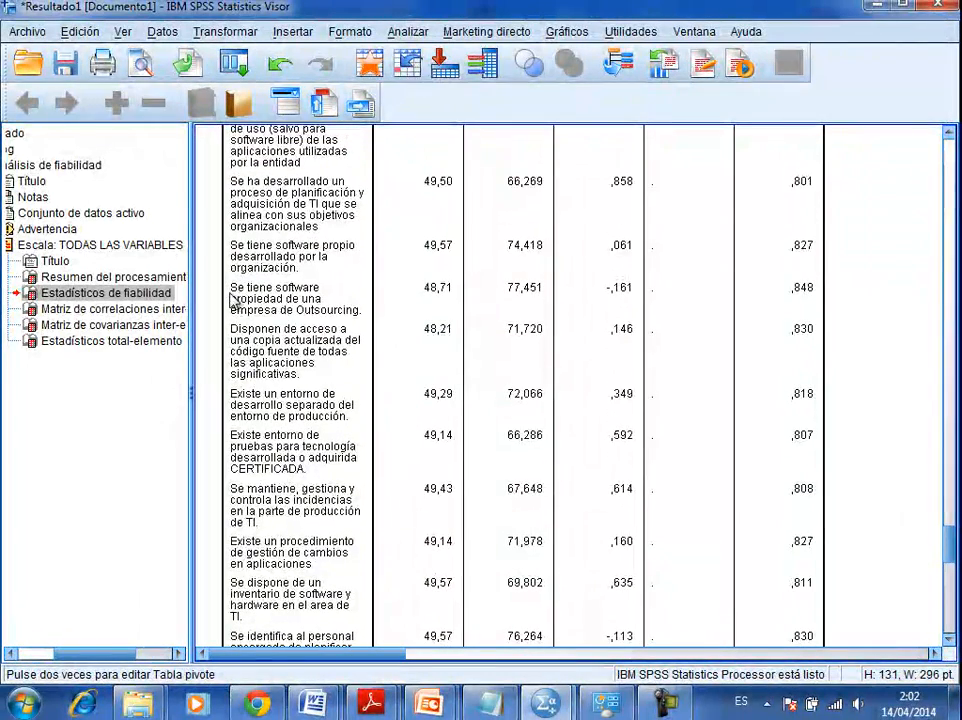
{"action": "left_click", "coordinate": [788, 297]}
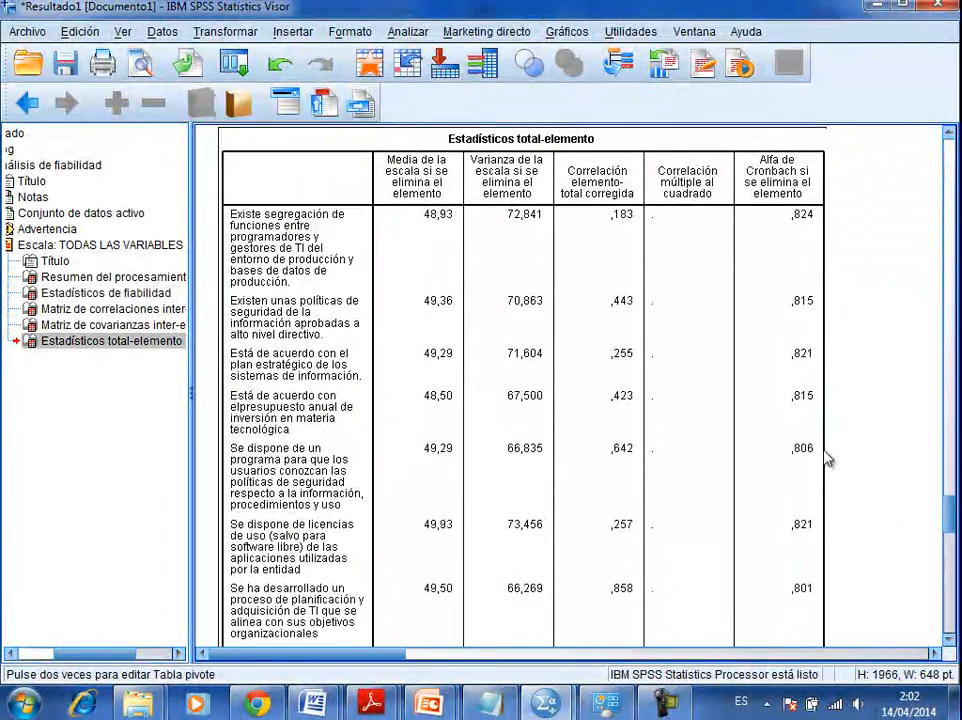
{"action": "left_click_drag", "start_coordinate": [955, 521], "coordinate": [955, 546]}
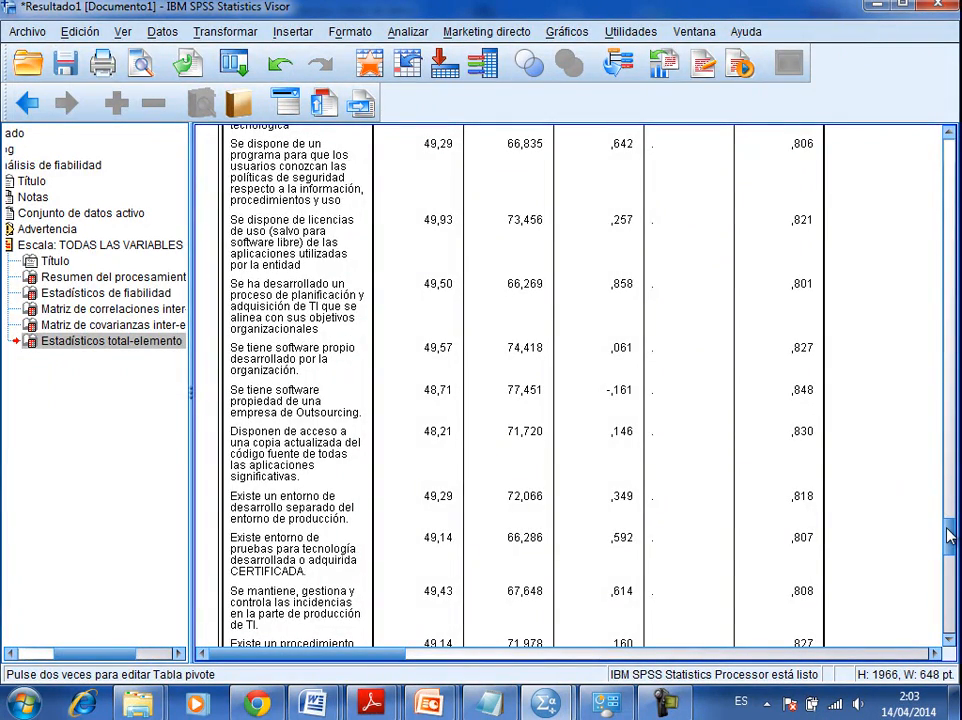
{"action": "left_click_drag", "start_coordinate": [952, 548], "coordinate": [957, 189]}
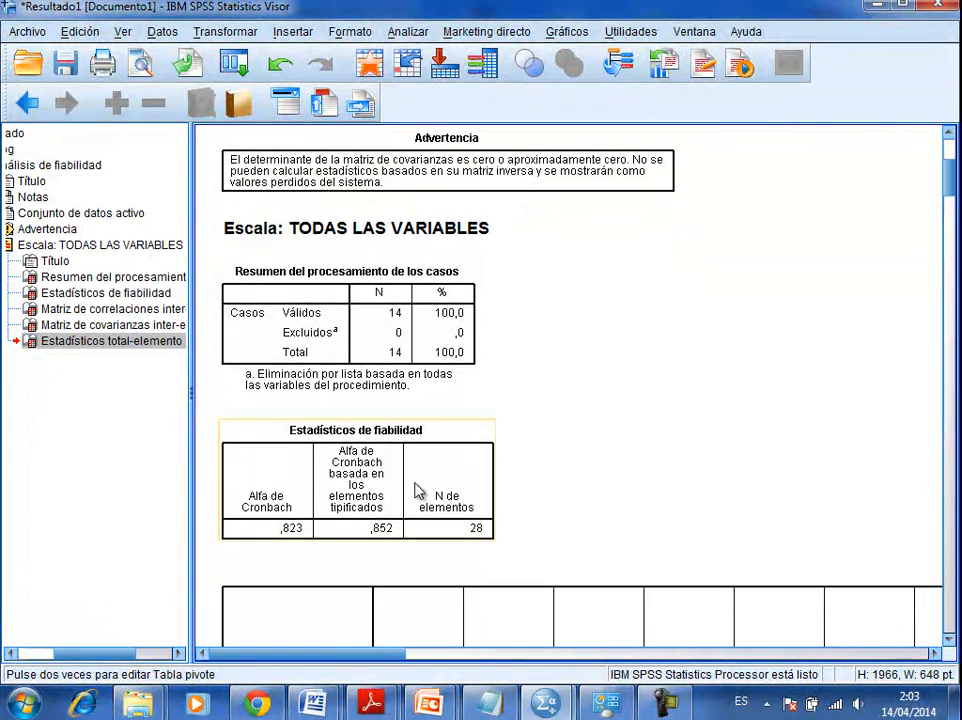
{"action": "left_click", "coordinate": [418, 428]}
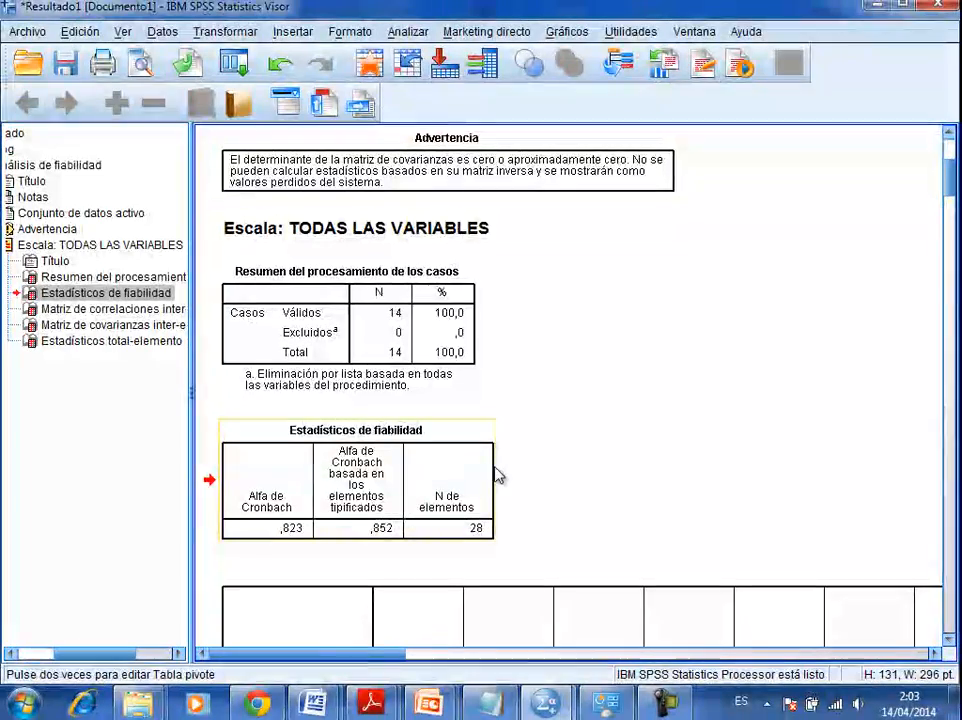
Step: Switch to the Confiabilidad de Instrumentos presentation in PowerPoint and read the slide on validating the instrument through factors in the slide show
{"action": "mouse_move", "coordinate": [428, 704]}
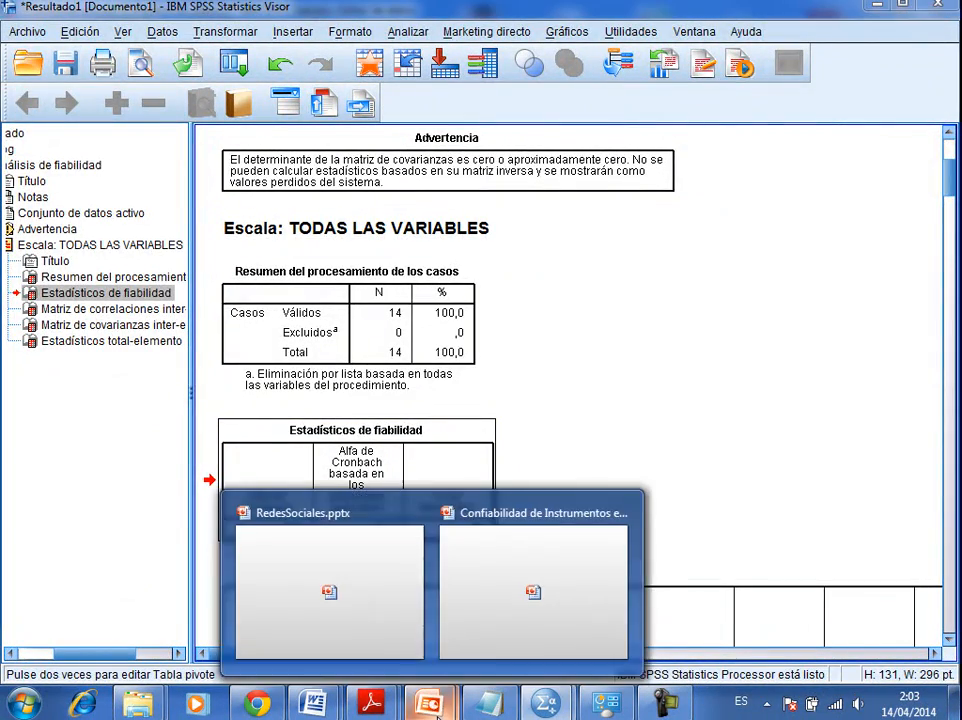
{"action": "left_click", "coordinate": [502, 634]}
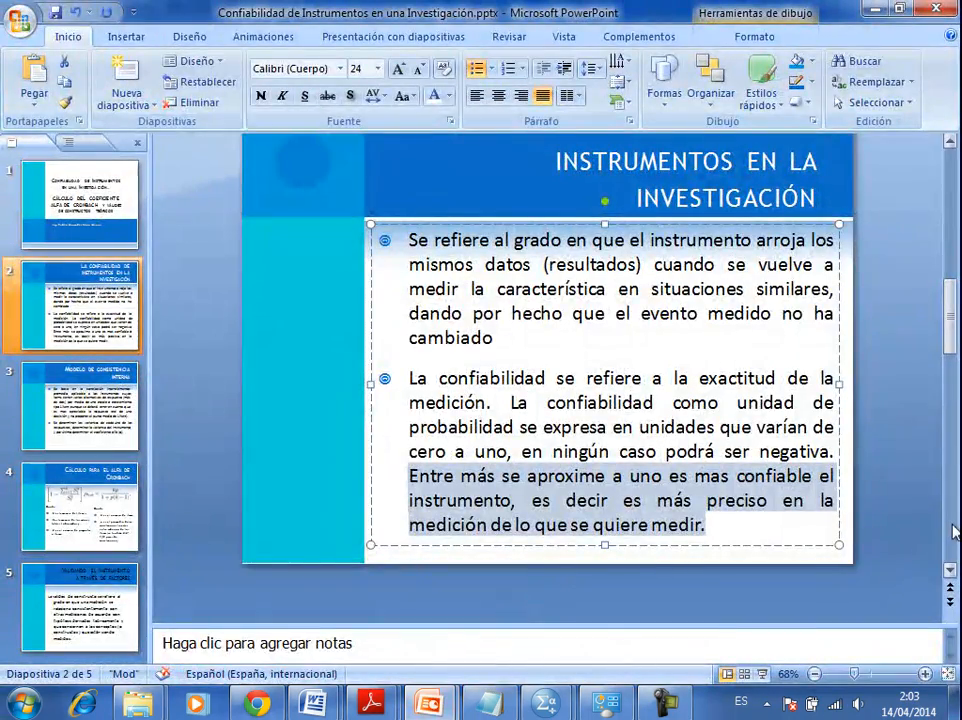
{"action": "left_click", "coordinate": [767, 671]}
{"action": "left_click", "coordinate": [879, 620]}
{"action": "left_click", "coordinate": [878, 620]}
{"action": "left_click", "coordinate": [877, 621]}
{"action": "left_click", "coordinate": [876, 621]}
{"action": "scroll", "coordinate": [837, 548], "scroll_direction": "up", "scroll_amount": 1}
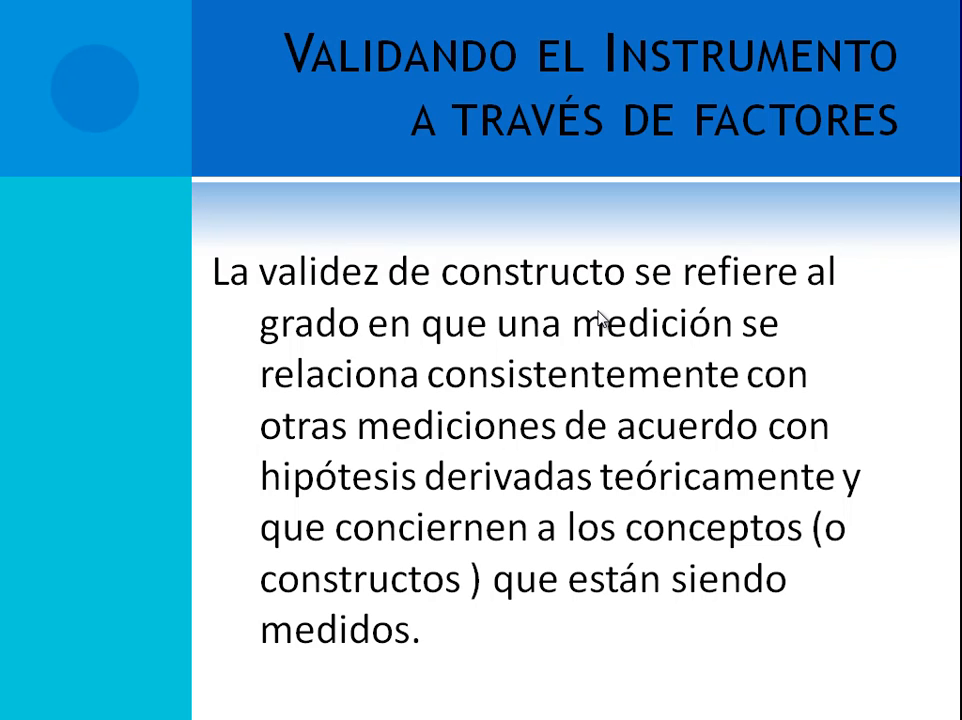
{"action": "key", "text": "Escape"}
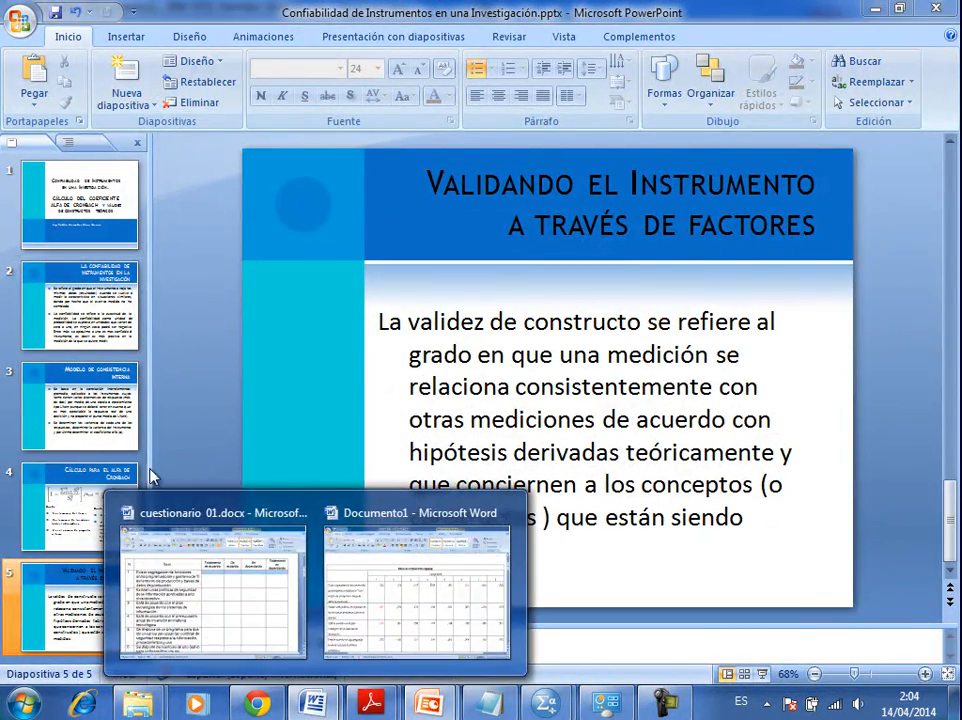
Step: Switch to cuestionario 01.docx in Word and look over the respondent fields and first questionnaire items
{"action": "left_click", "coordinate": [251, 584]}
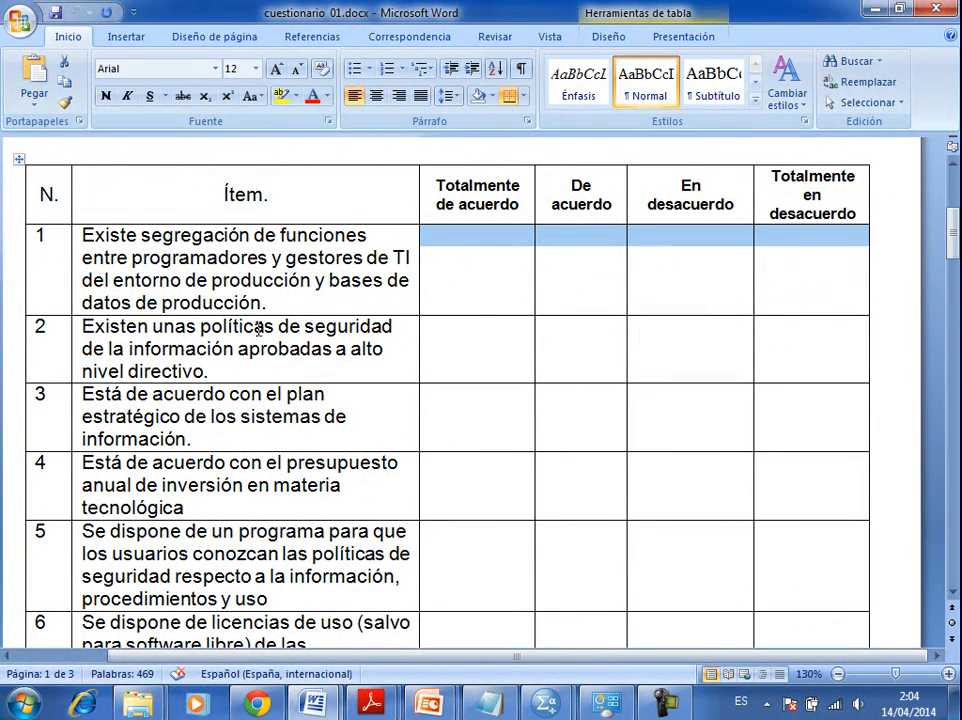
{"action": "left_click_drag", "start_coordinate": [953, 235], "coordinate": [953, 209]}
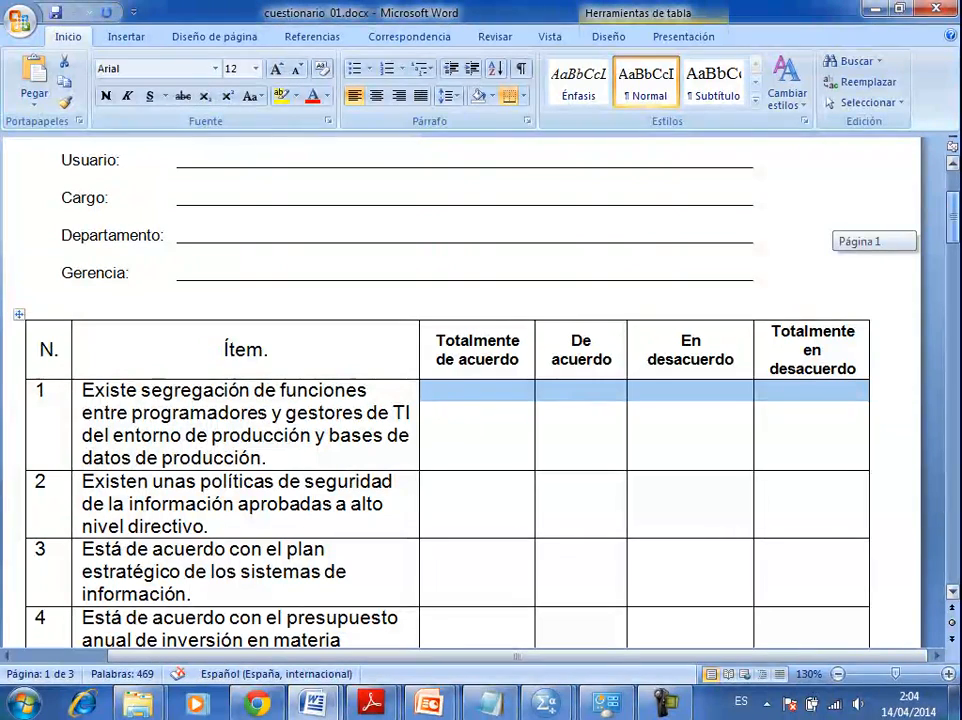
{"action": "left_click_drag", "start_coordinate": [953, 209], "coordinate": [953, 209]}
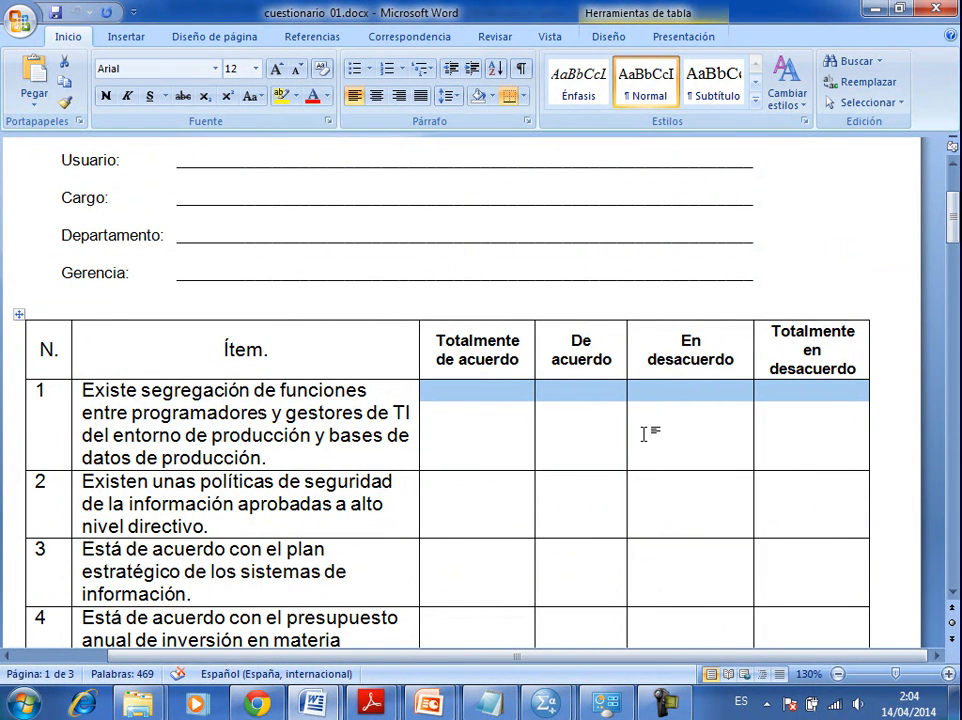
Step: Switch to the Cuestionario01.sav data in SPSS and start a factor analysis from the dimension reduction procedures
{"action": "mouse_move", "coordinate": [605, 702]}
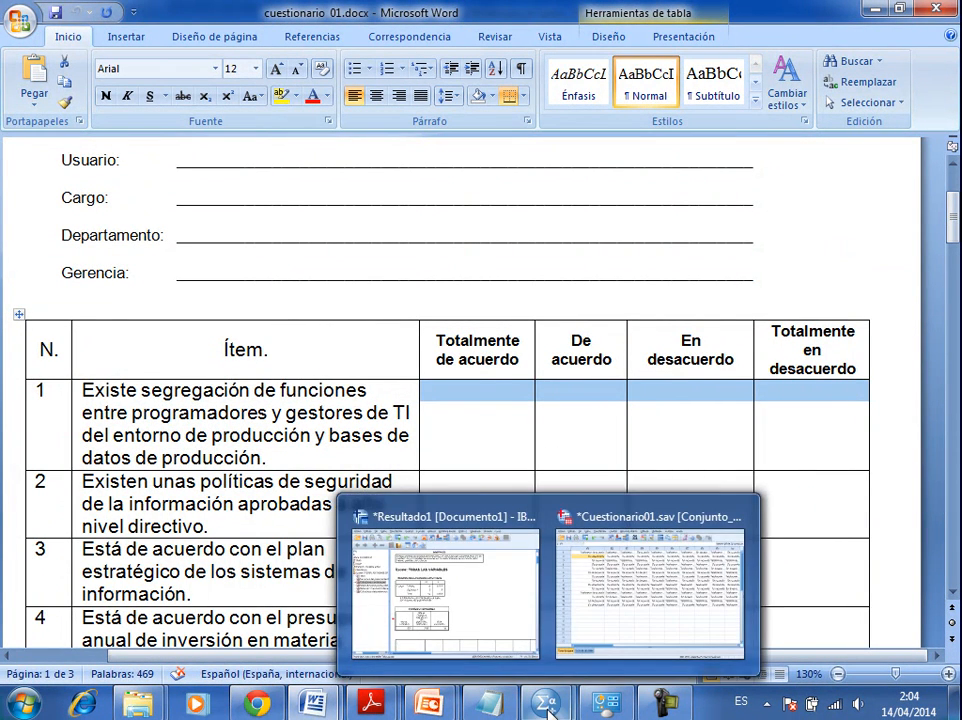
{"action": "left_click", "coordinate": [602, 615]}
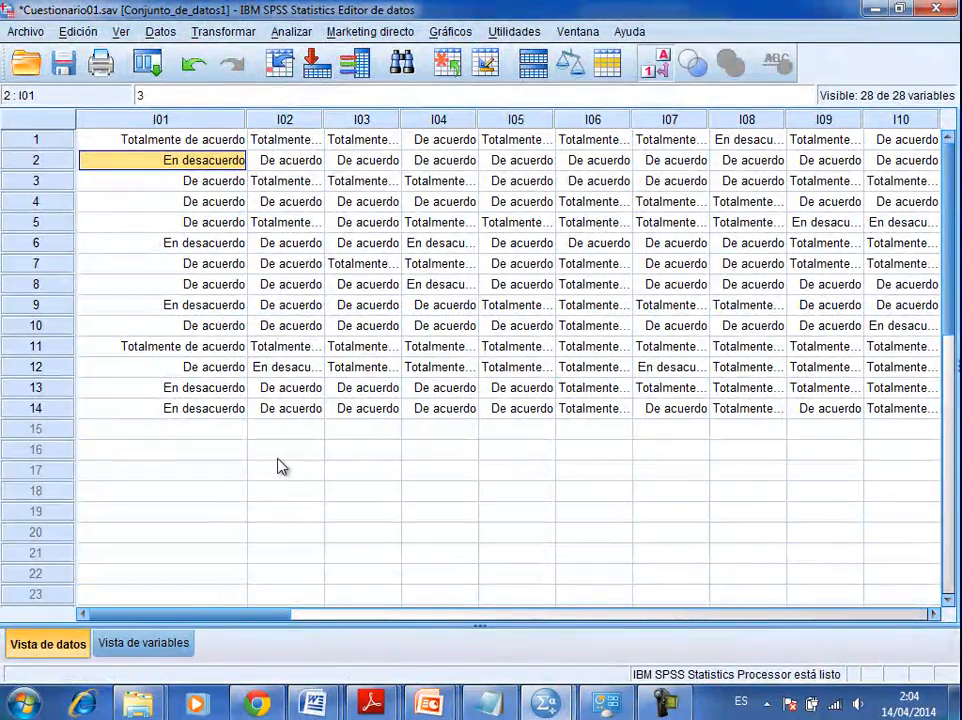
{"action": "left_click", "coordinate": [292, 32]}
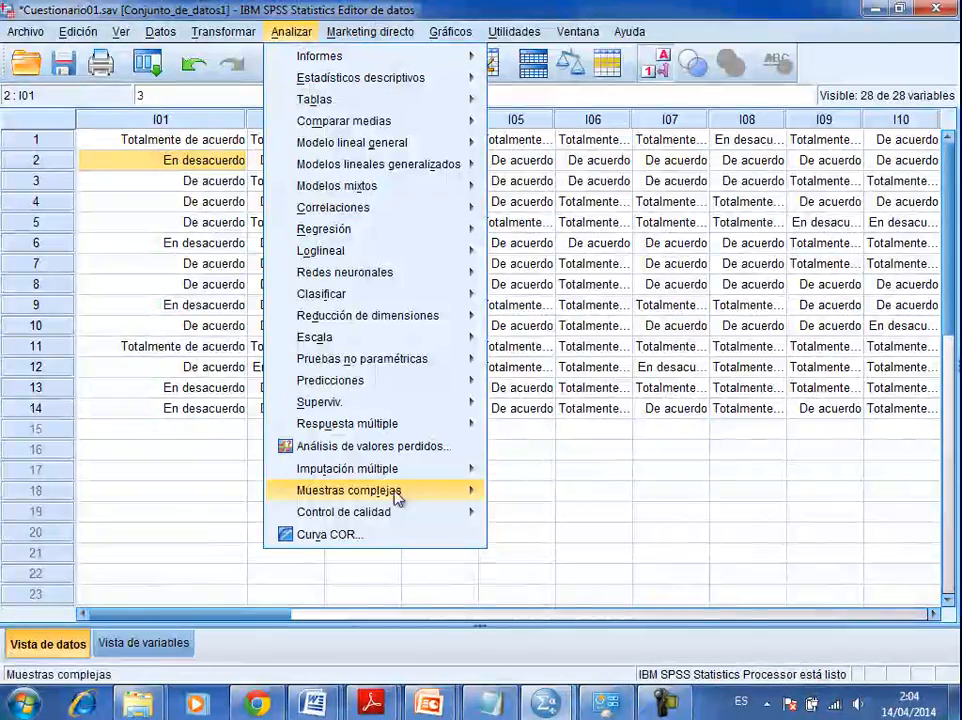
{"action": "mouse_move", "coordinate": [388, 293]}
{"action": "mouse_move", "coordinate": [388, 315]}
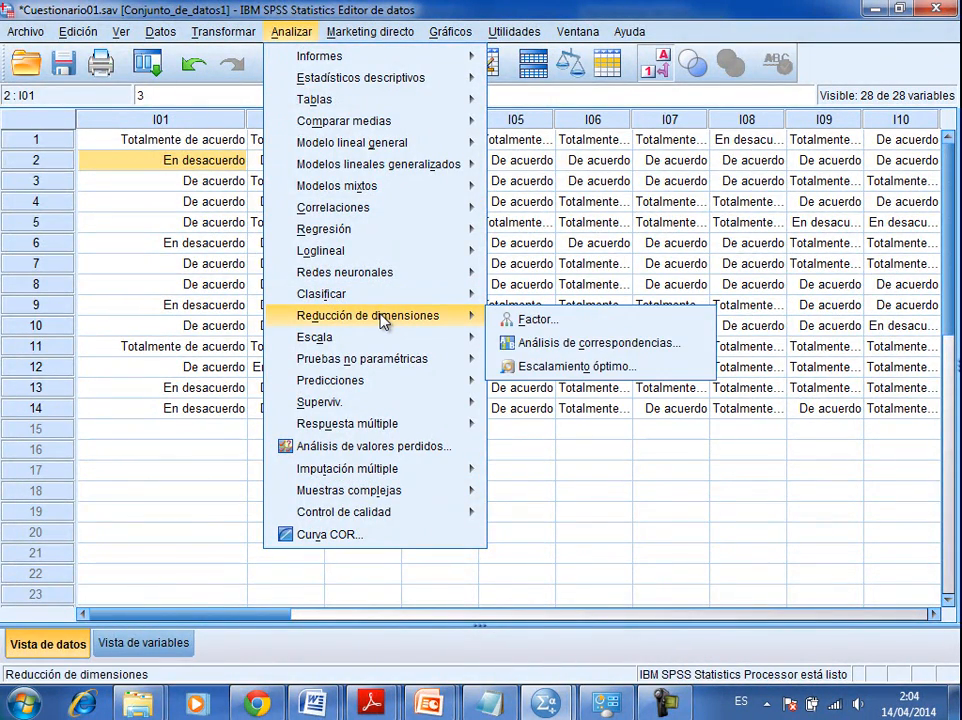
{"action": "left_click", "coordinate": [535, 320]}
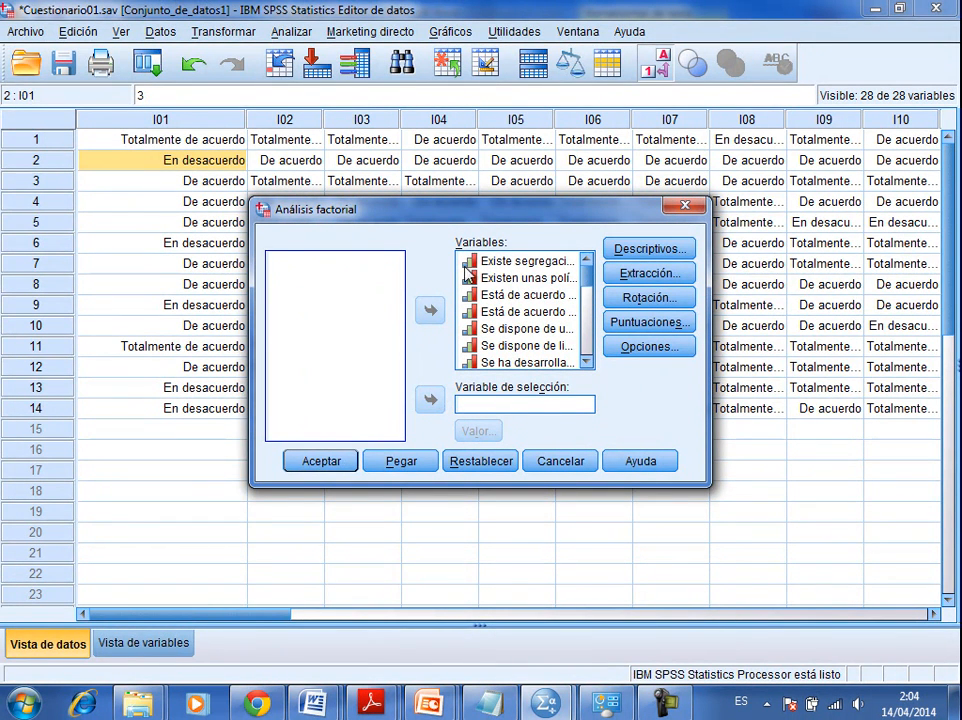
Step: Take all the questionnaire items out of the factor analysis variables and add them back
{"action": "left_click", "coordinate": [540, 265]}
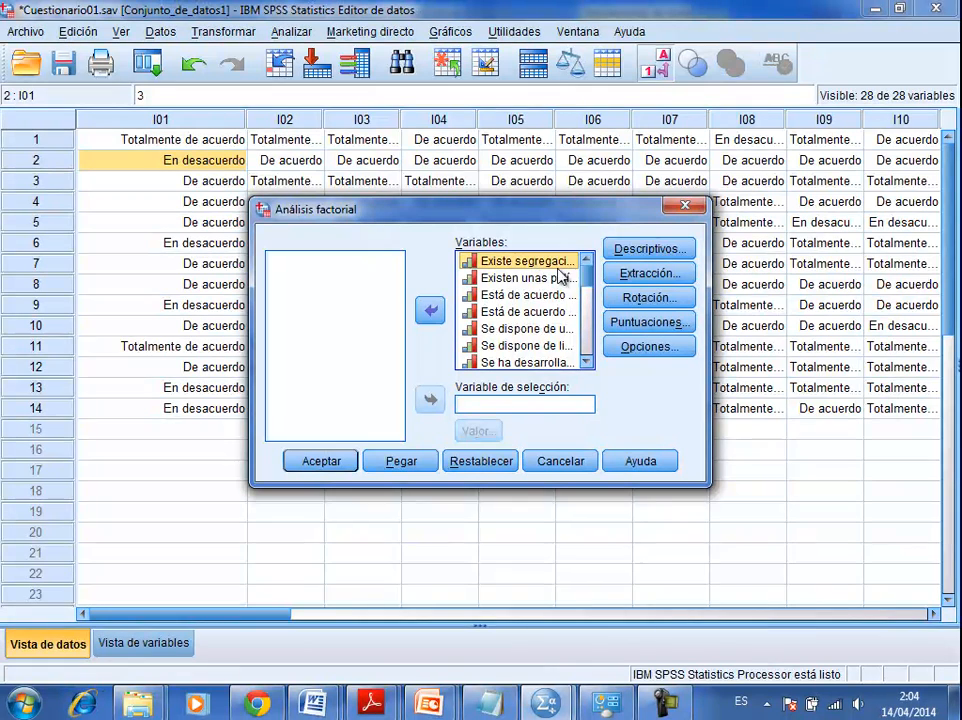
{"action": "left_click_drag", "start_coordinate": [585, 270], "coordinate": [584, 358]}
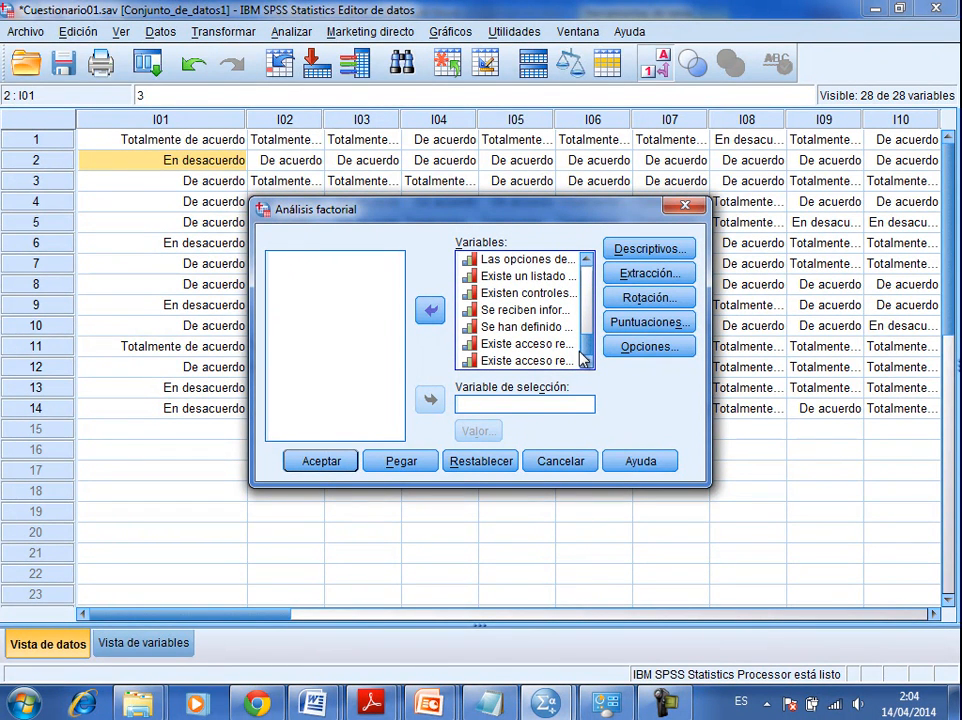
{"action": "left_click", "coordinate": [530, 362], "text": "shift"}
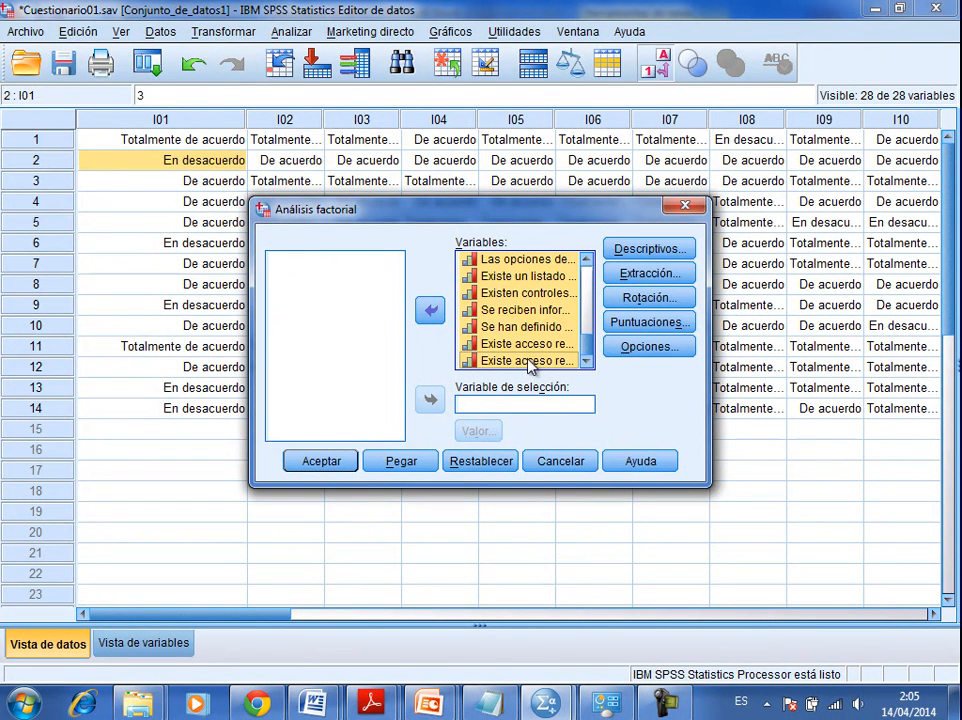
{"action": "left_click", "coordinate": [429, 311]}
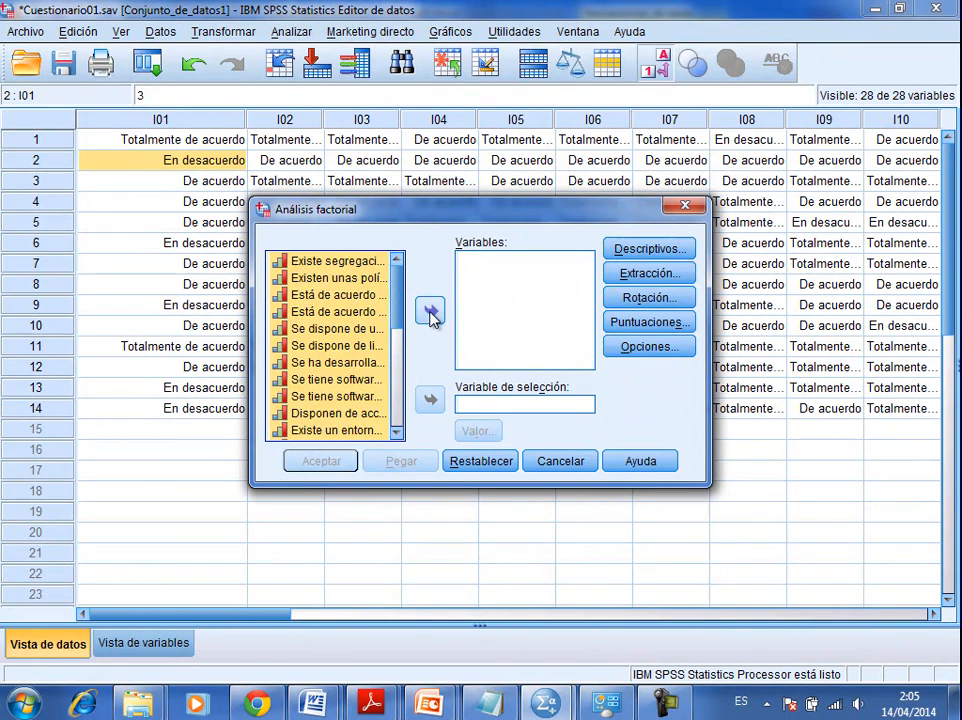
{"action": "left_click", "coordinate": [431, 313]}
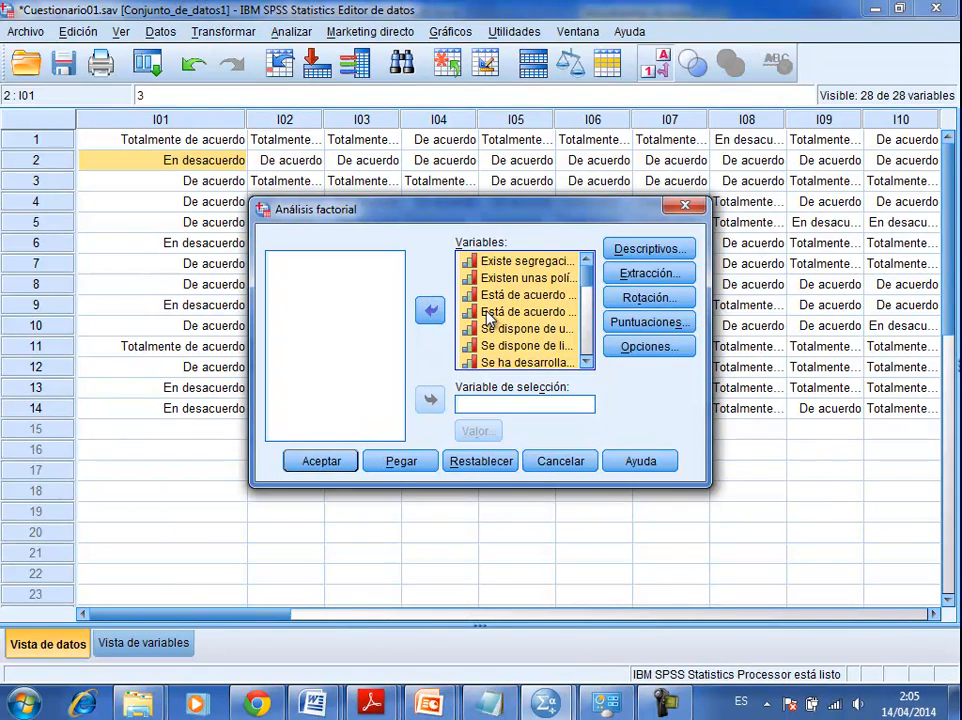
Step: Keep the initial solution and KMO and Bartlett test, and extract Componentes principales from the correlation matrix with eigenvalues greater than 1
{"action": "left_click", "coordinate": [660, 249]}
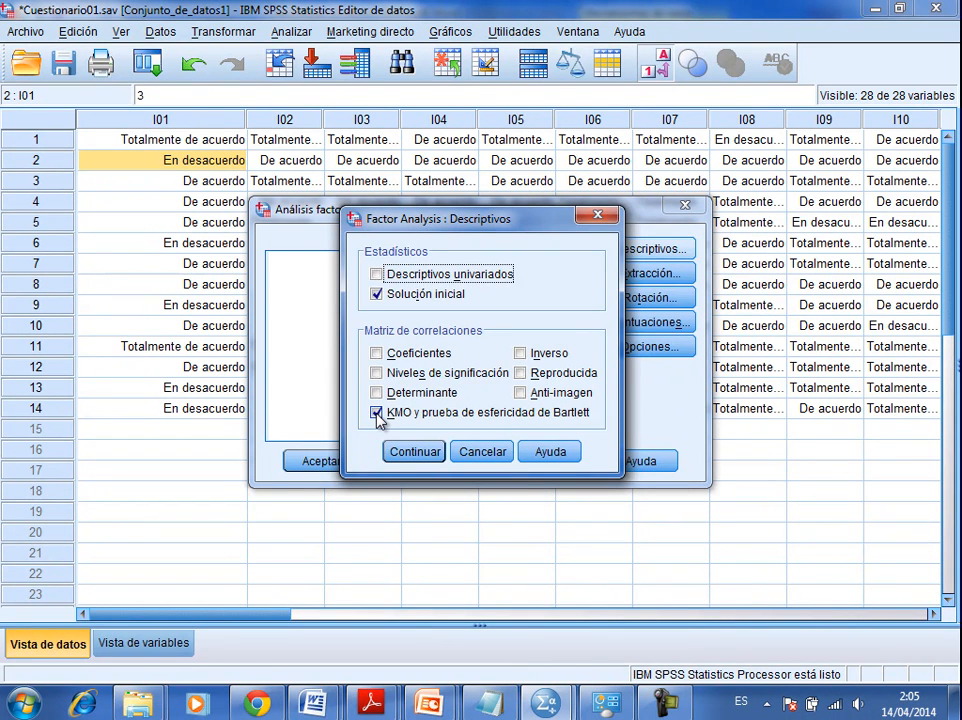
{"action": "left_click", "coordinate": [414, 452]}
{"action": "left_click", "coordinate": [648, 274]}
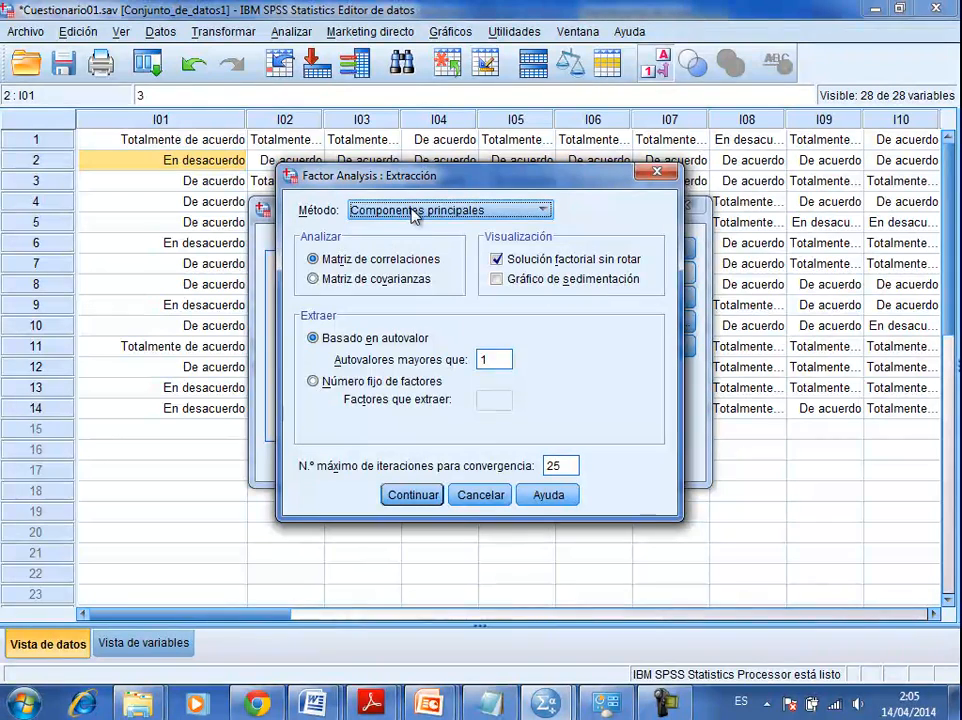
{"action": "left_click", "coordinate": [541, 209]}
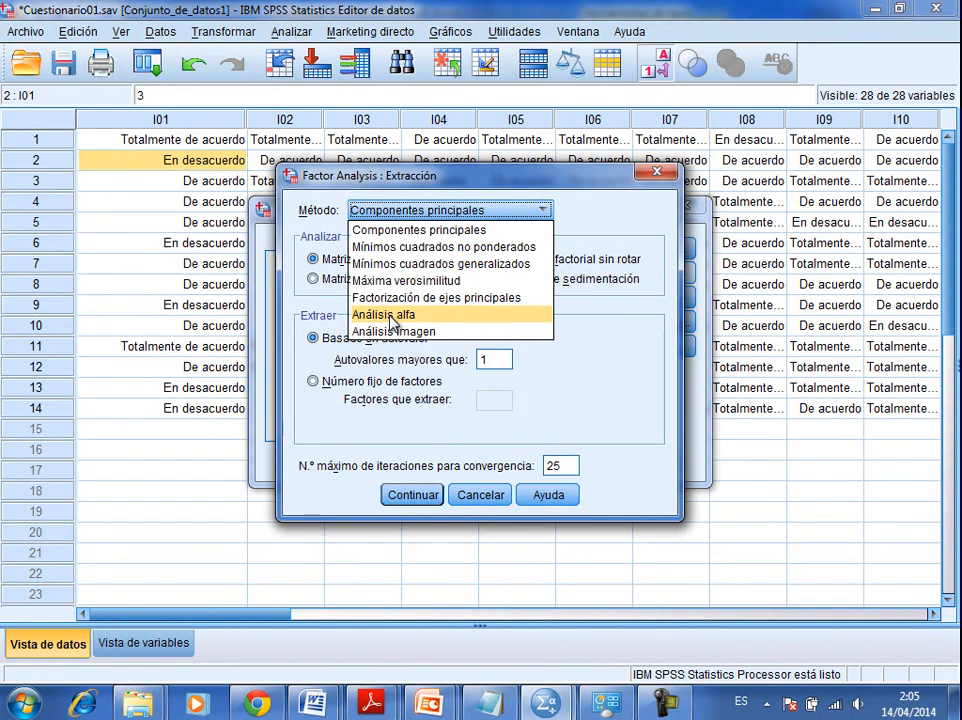
{"action": "left_click", "coordinate": [430, 229]}
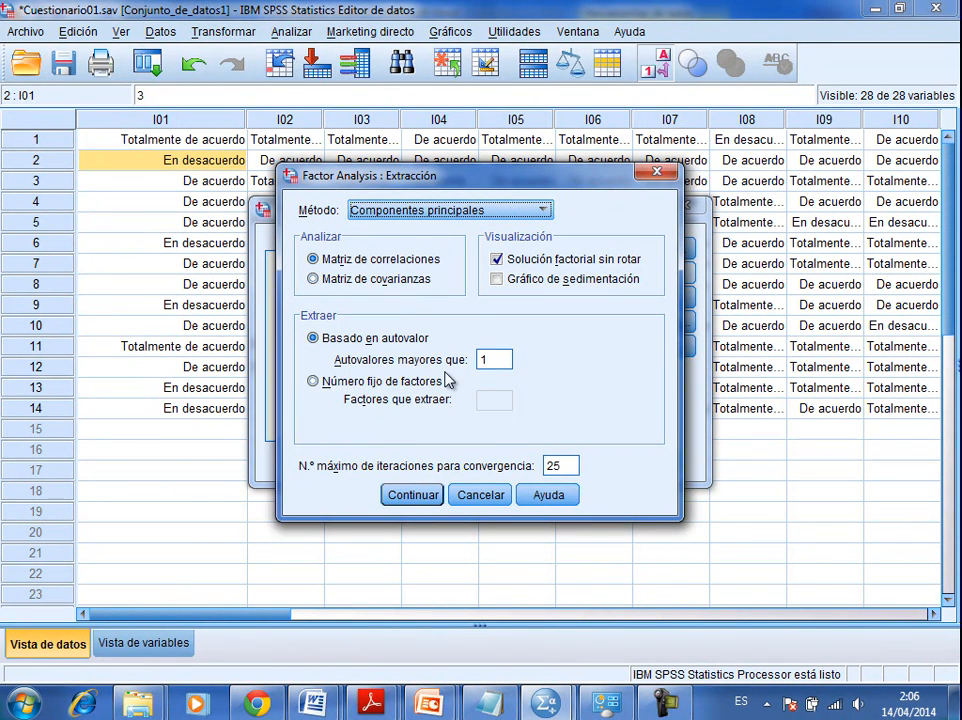
{"action": "left_click", "coordinate": [415, 497]}
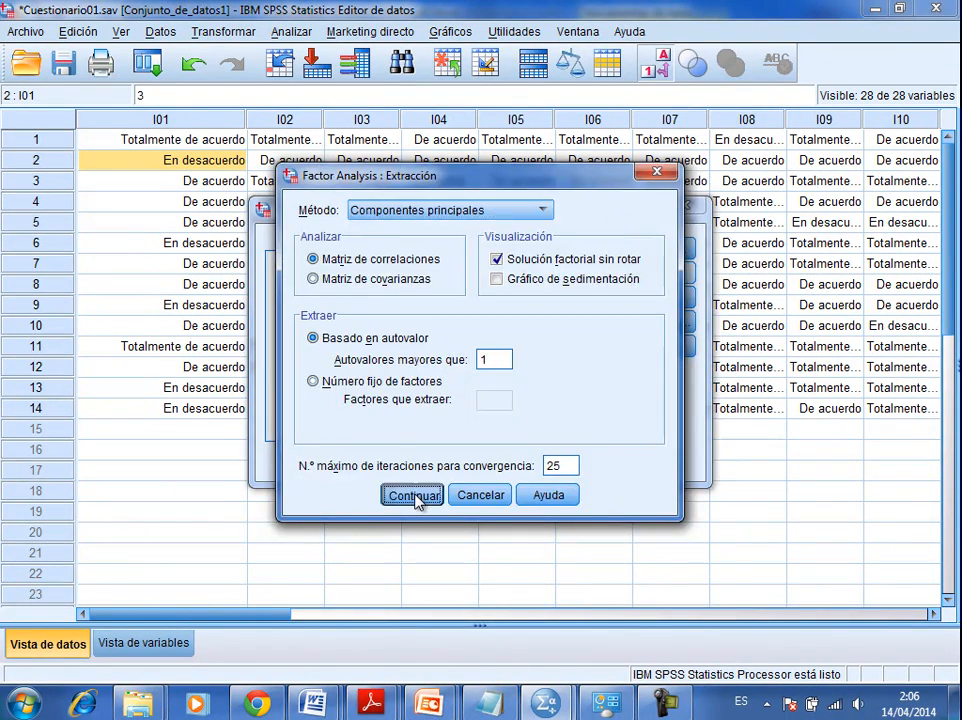
Step: Keep Varimax rotation with the rotated solution, save Bartlett factor scores as variables, display the score coefficient matrix, and run the analysis
{"action": "left_click", "coordinate": [652, 302]}
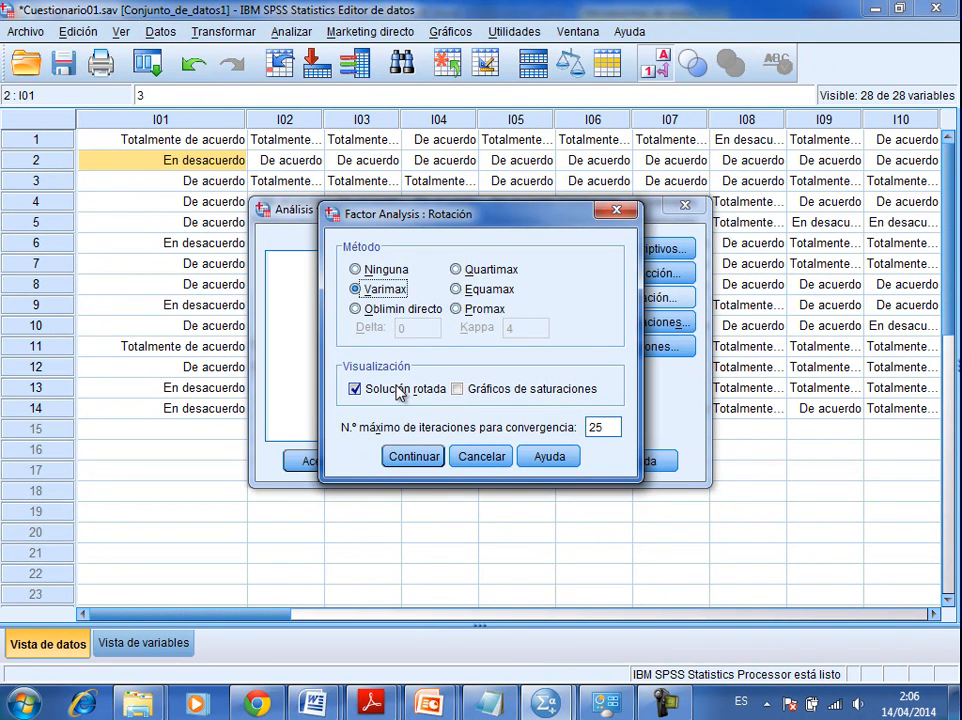
{"action": "left_click", "coordinate": [418, 457]}
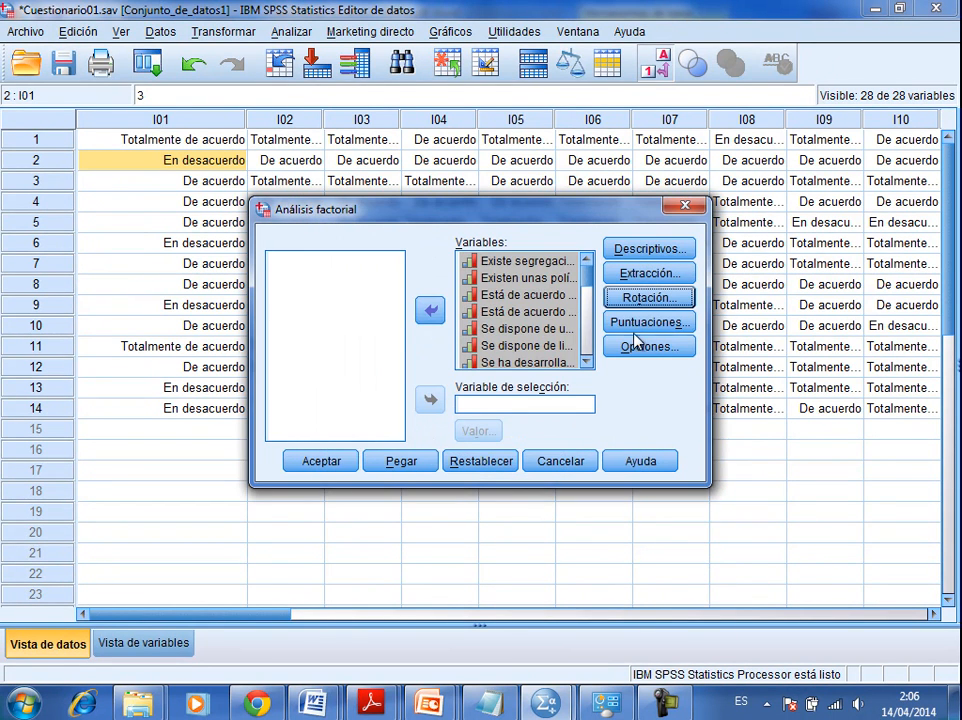
{"action": "left_click", "coordinate": [678, 325]}
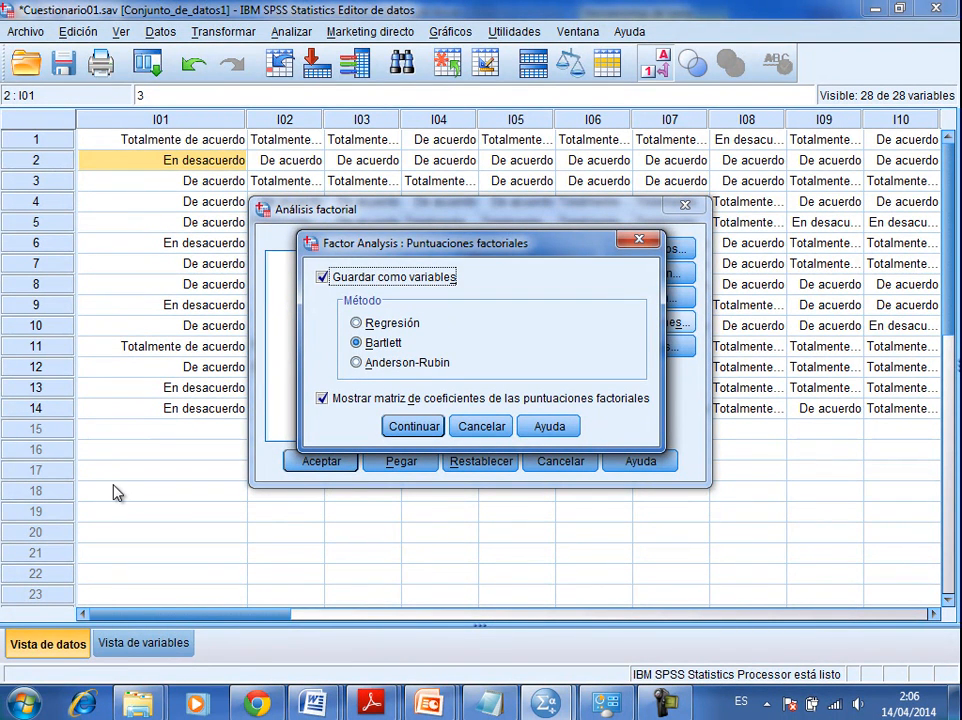
{"action": "left_click", "coordinate": [412, 426]}
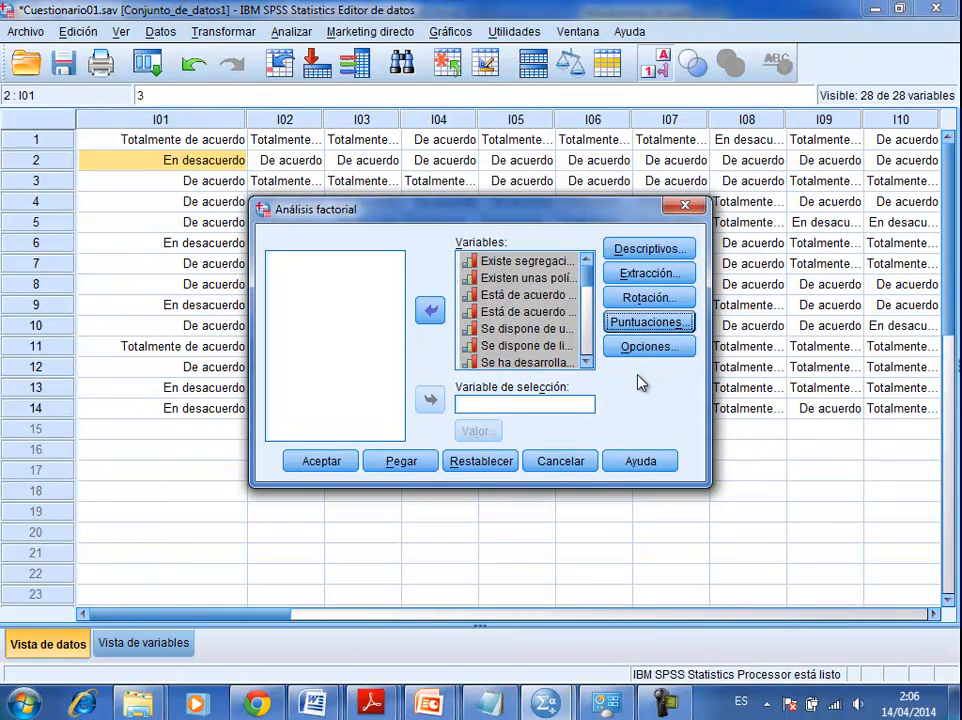
{"action": "left_click", "coordinate": [320, 463]}
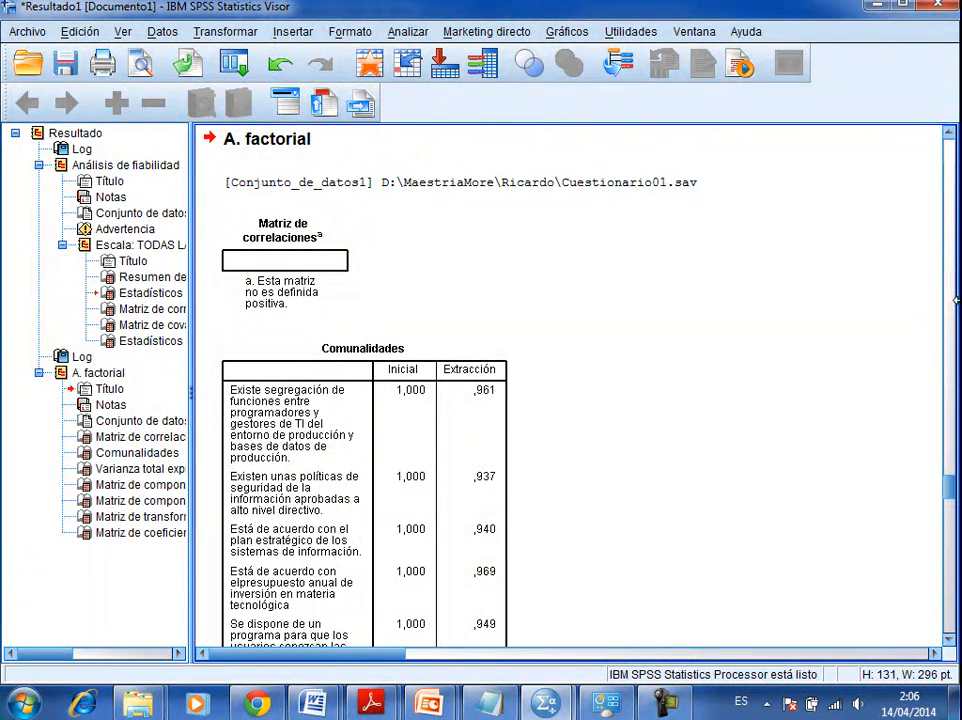
Step: Examine the Comunalidades table and the eigenvalues and cumulative percentages in the Varianza total explicada table
{"action": "left_click_drag", "start_coordinate": [948, 486], "coordinate": [953, 575]}
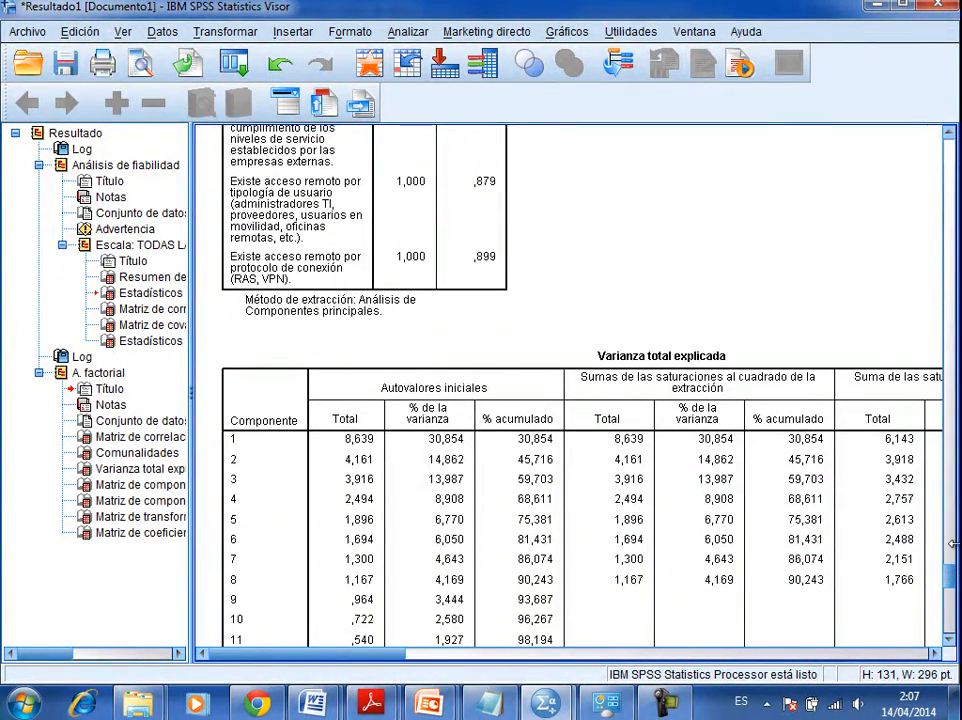
{"action": "left_click", "coordinate": [597, 350]}
{"action": "scroll", "coordinate": [952, 585], "scroll_direction": "down", "scroll_amount": 3}
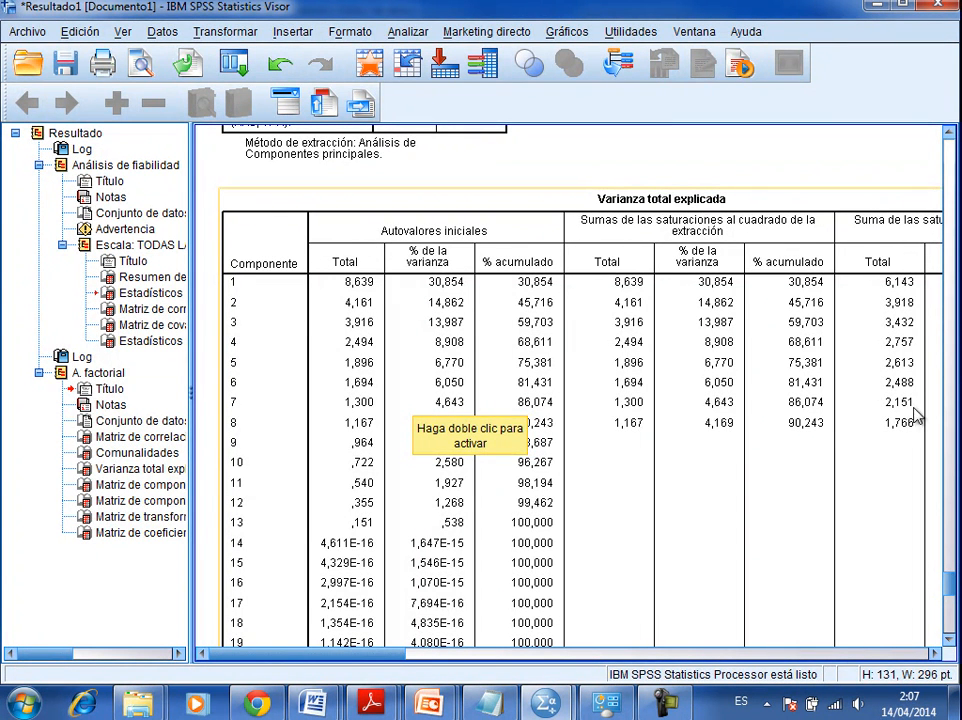
Step: Examine the item loadings in the Matriz de componentes and Matriz de componentes rotados tables of the factor analysis output
{"action": "left_click", "coordinate": [948, 628]}
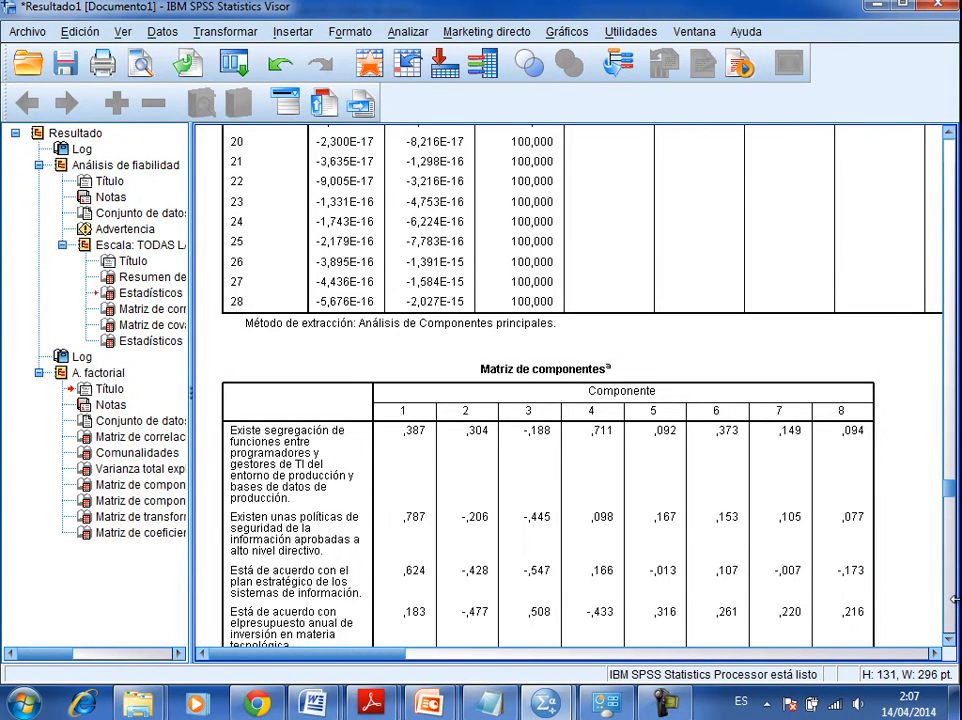
{"action": "scroll", "coordinate": [953, 610], "scroll_direction": "down", "scroll_amount": 15}
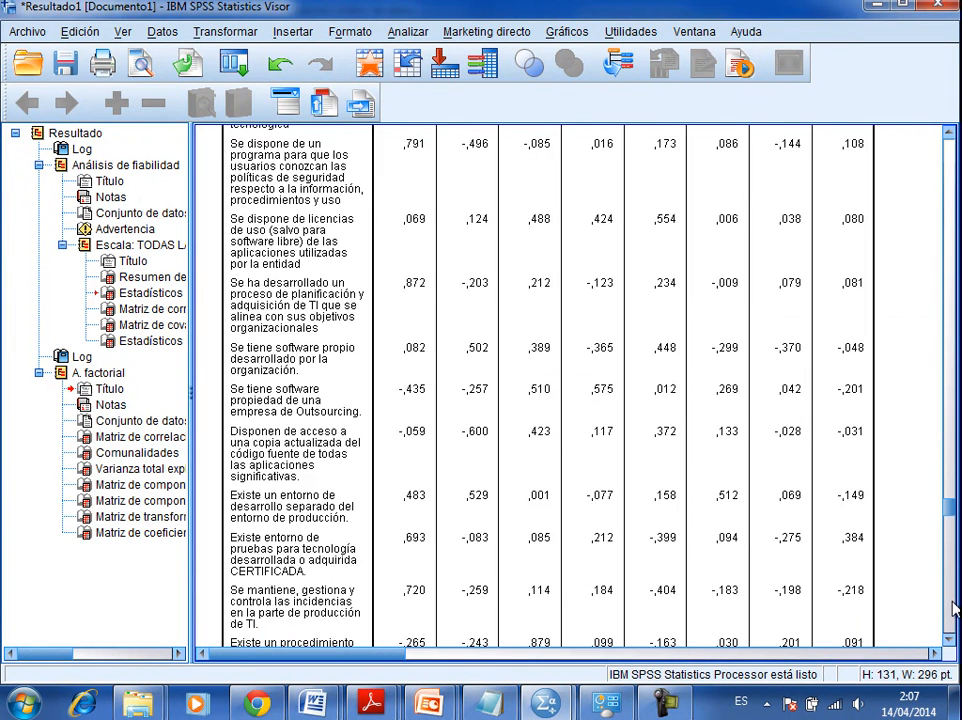
{"action": "left_click", "coordinate": [950, 612]}
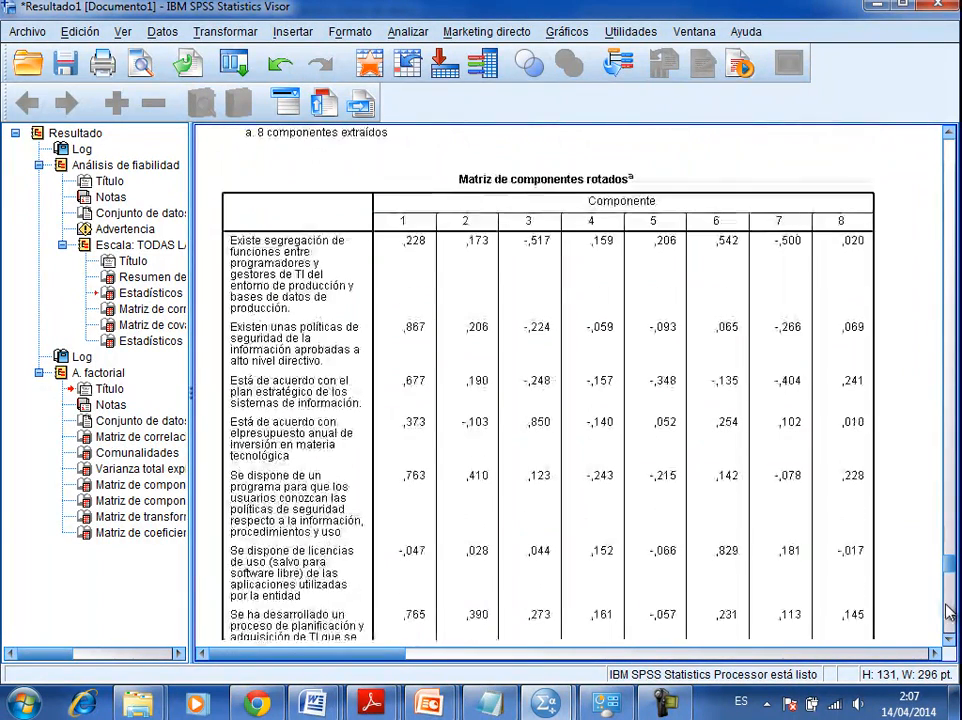
{"action": "left_click", "coordinate": [400, 196]}
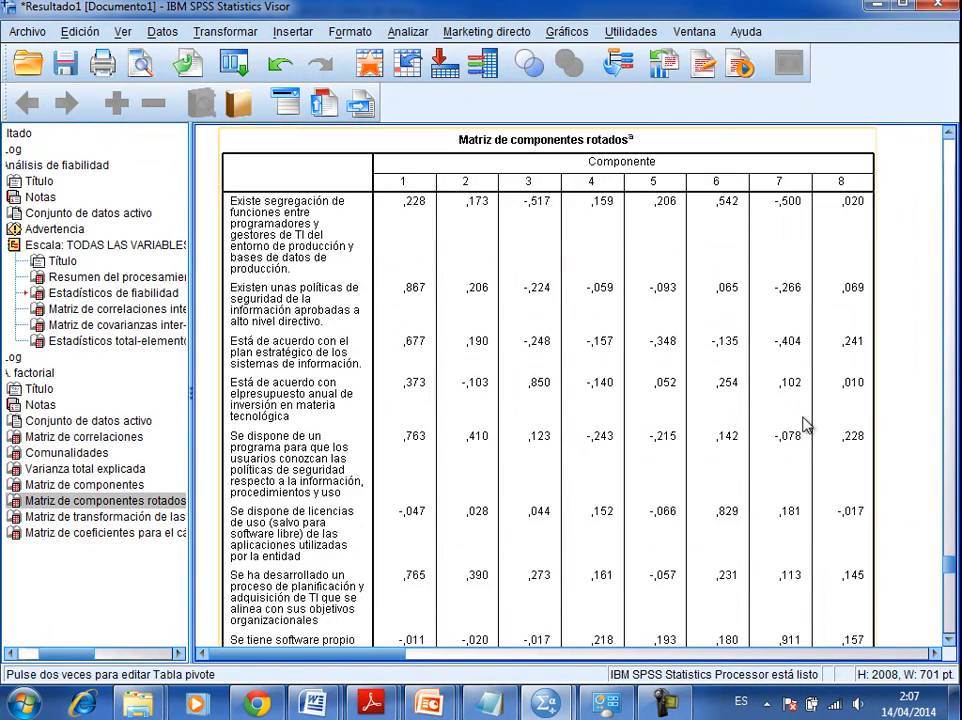
{"action": "left_click", "coordinate": [950, 628]}
{"action": "left_click", "coordinate": [950, 628]}
{"action": "left_click", "coordinate": [950, 628]}
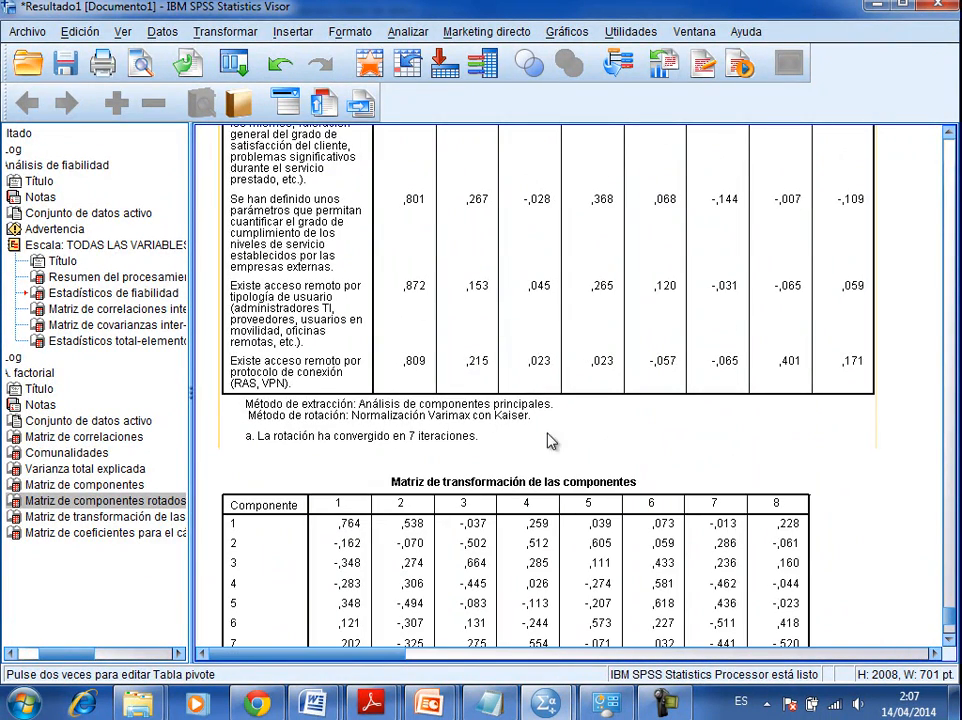
{"action": "left_click", "coordinate": [954, 290]}
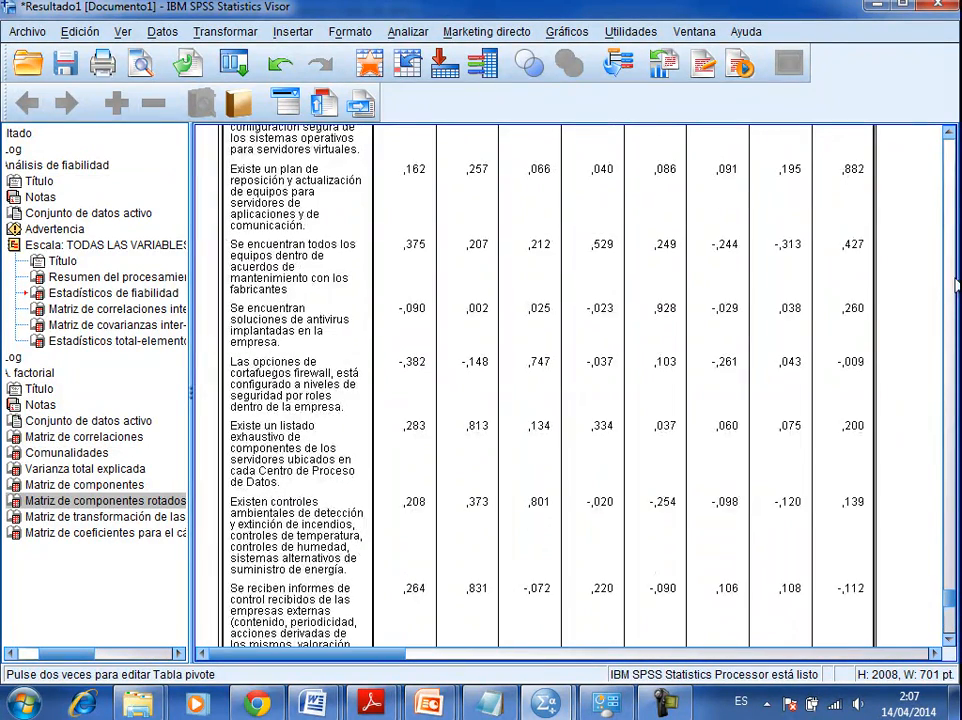
{"action": "left_click", "coordinate": [955, 283]}
{"action": "left_click", "coordinate": [955, 283]}
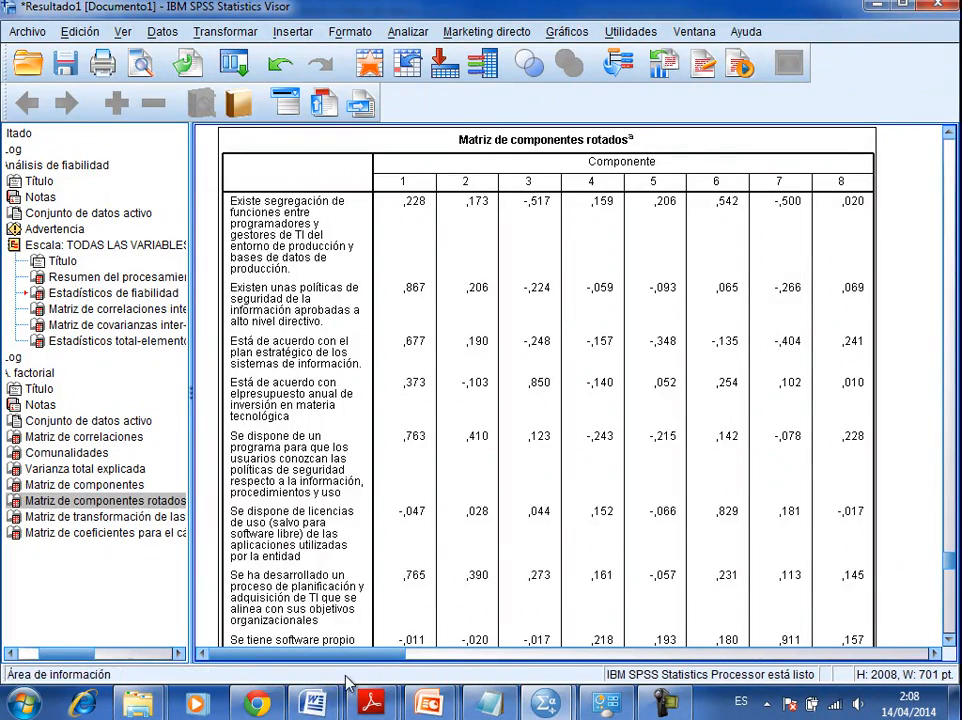
Step: Switch to the Word copy of the rotated component matrix and examine the highest loading of each of the first items
{"action": "key", "text": "alt+Tab"}
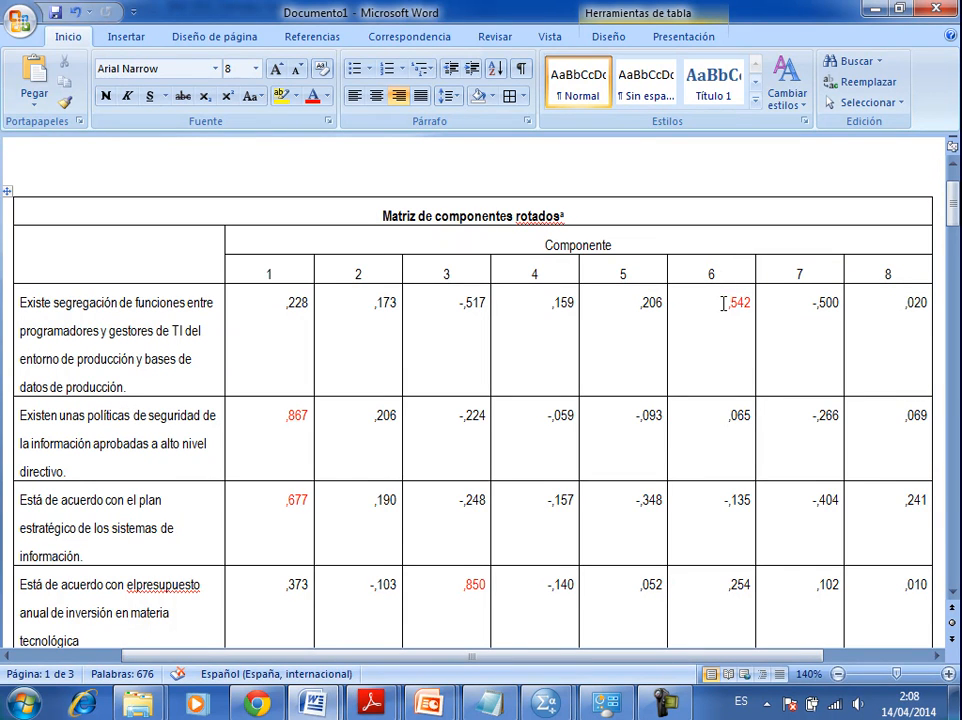
{"action": "left_click_drag", "start_coordinate": [727, 307], "coordinate": [743, 309]}
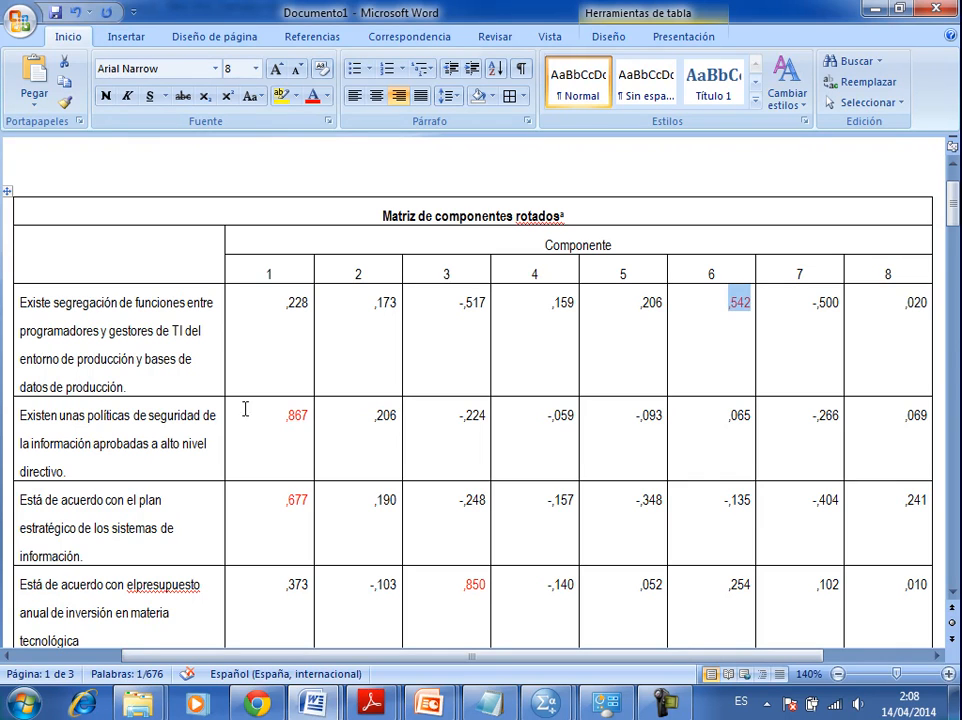
{"action": "left_click_drag", "start_coordinate": [276, 422], "coordinate": [307, 425]}
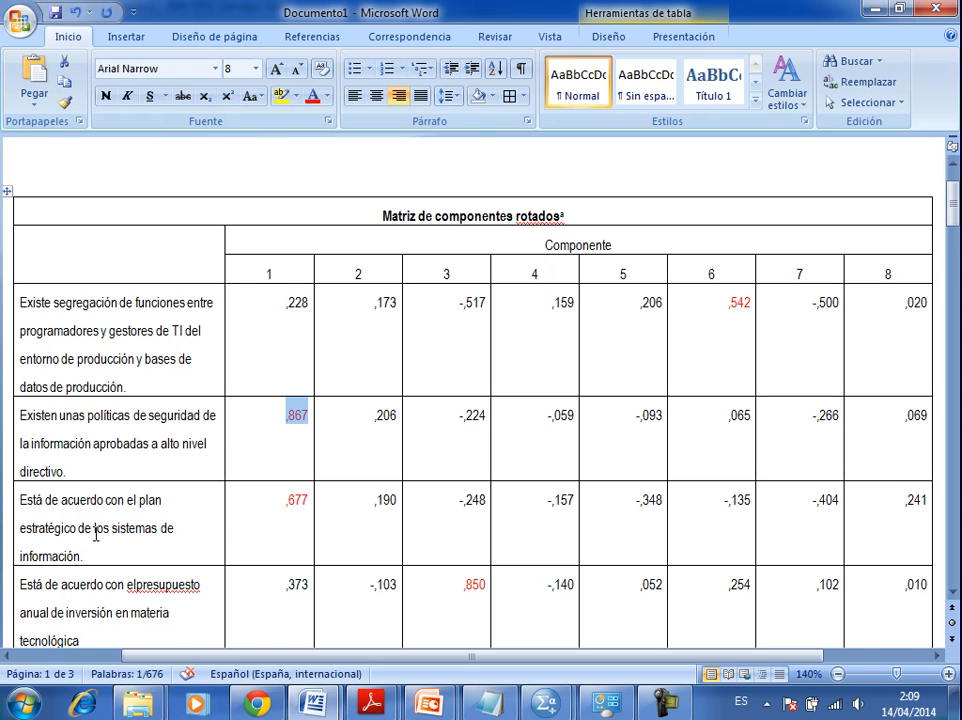
{"action": "left_click_drag", "start_coordinate": [279, 497], "coordinate": [306, 497]}
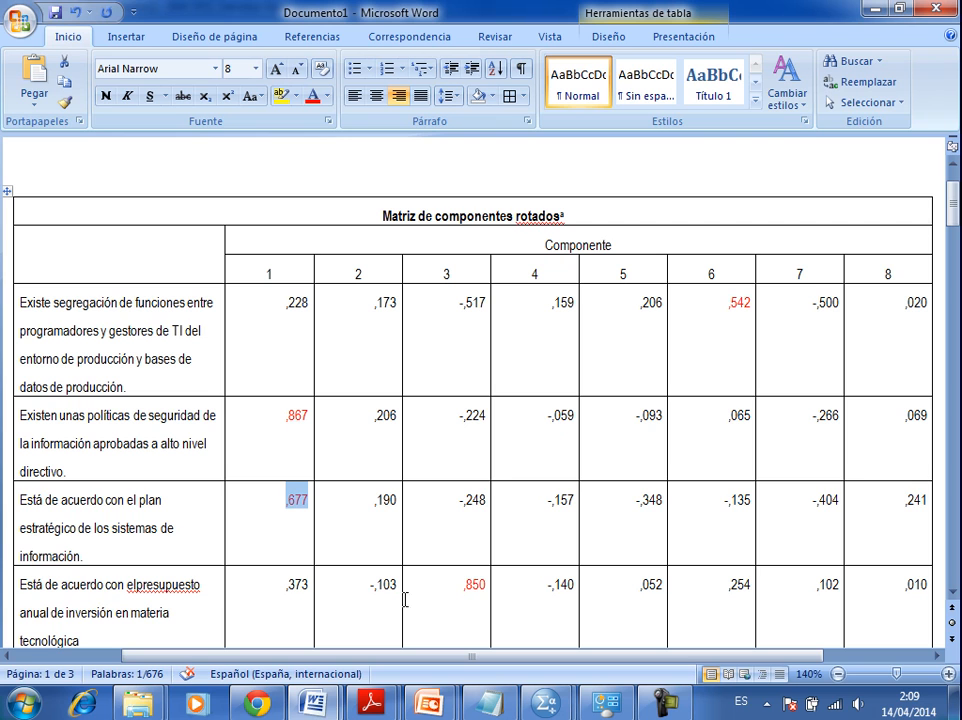
{"action": "left_click_drag", "start_coordinate": [459, 585], "coordinate": [486, 591]}
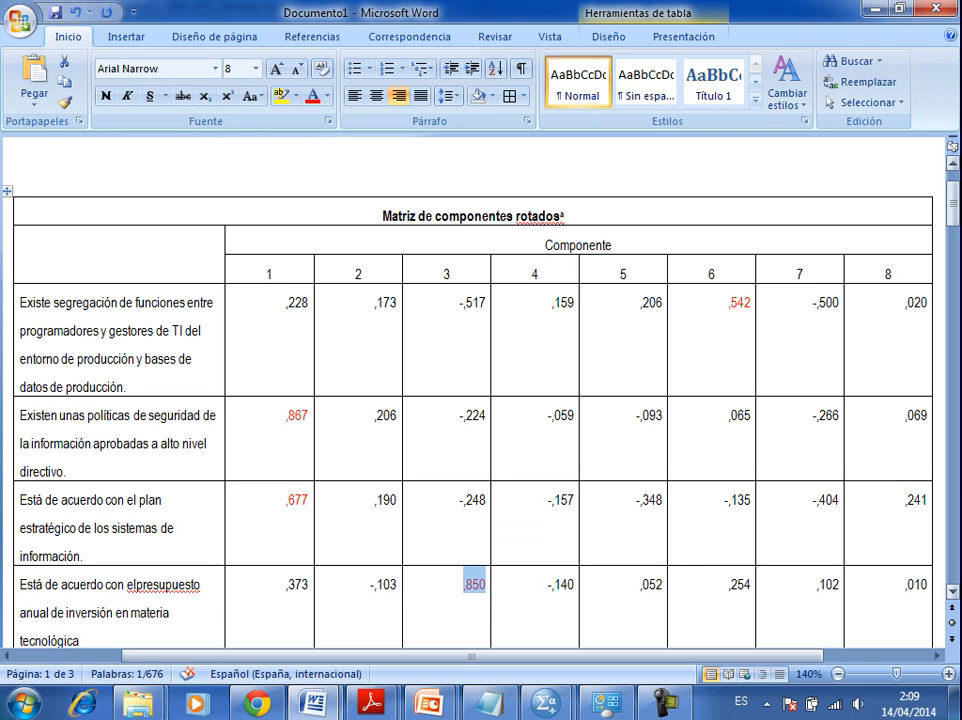
{"action": "left_click_drag", "start_coordinate": [953, 208], "coordinate": [953, 236]}
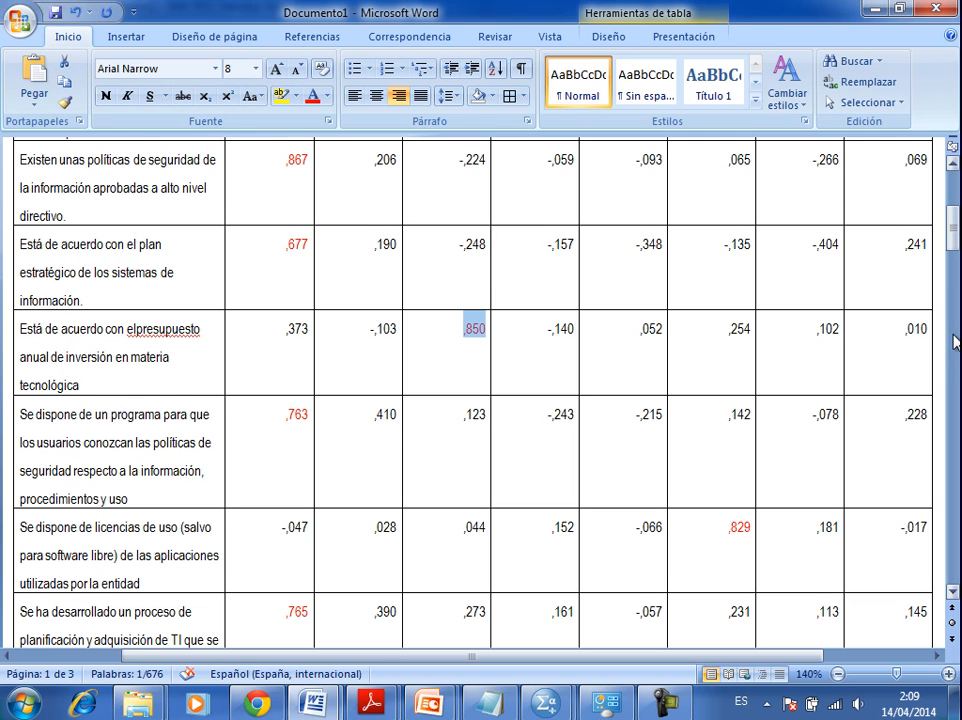
{"action": "left_click_drag", "start_coordinate": [953, 232], "coordinate": [953, 217]}
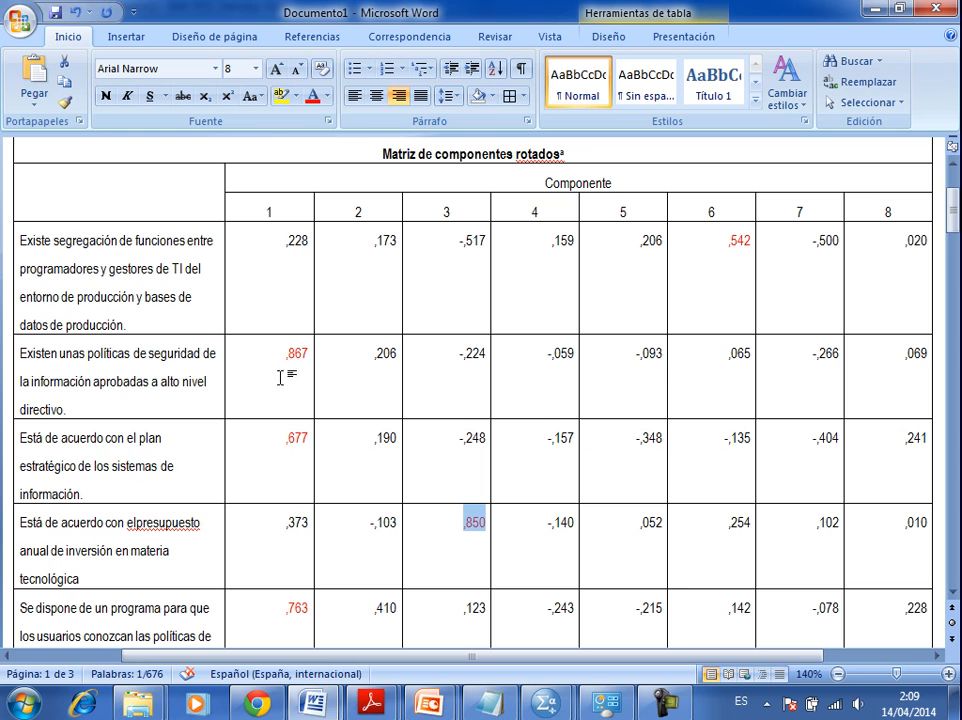
{"action": "left_click_drag", "start_coordinate": [955, 209], "coordinate": [955, 215]}
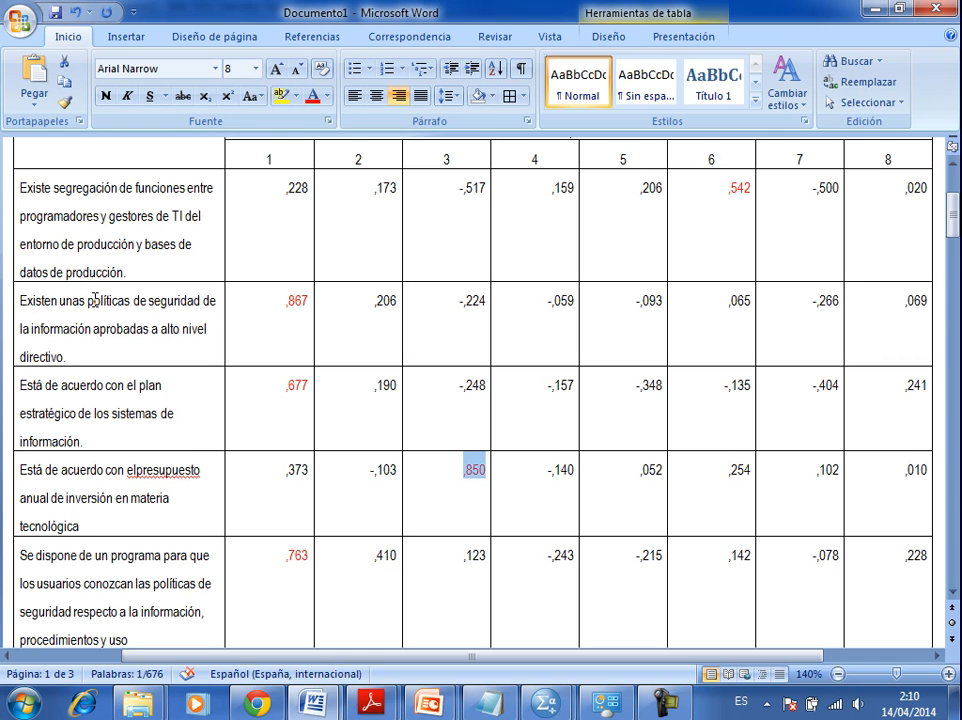
Step: Compare the wording of the items on security policies, the strategic plan and the user awareness program that load on component 1
{"action": "left_click_drag", "start_coordinate": [85, 300], "coordinate": [204, 301]}
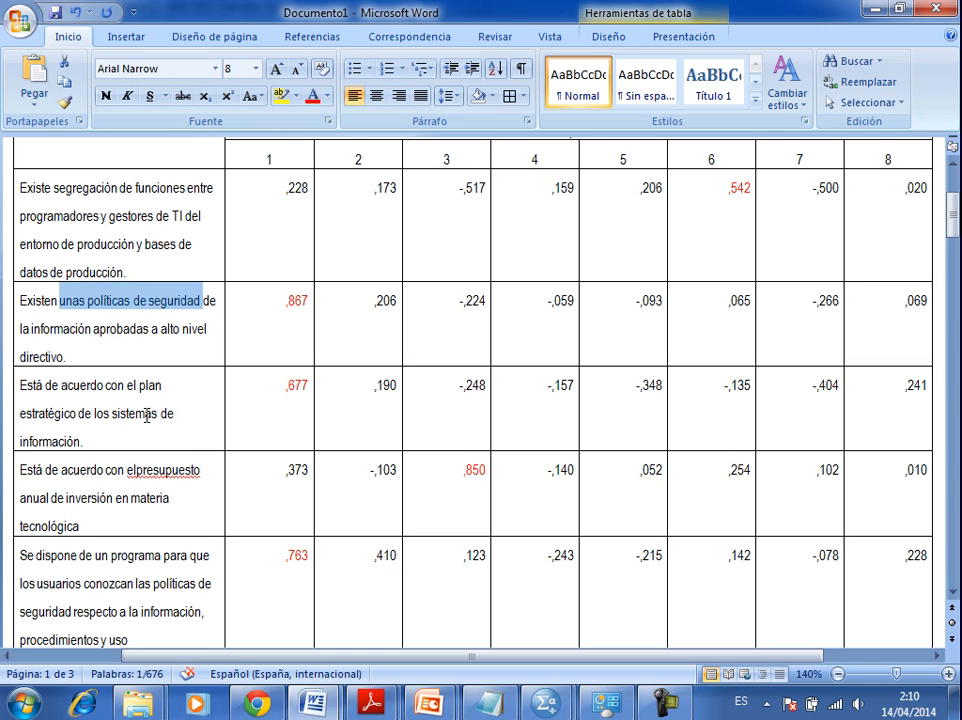
{"action": "left_click_drag", "start_coordinate": [120, 390], "coordinate": [78, 418]}
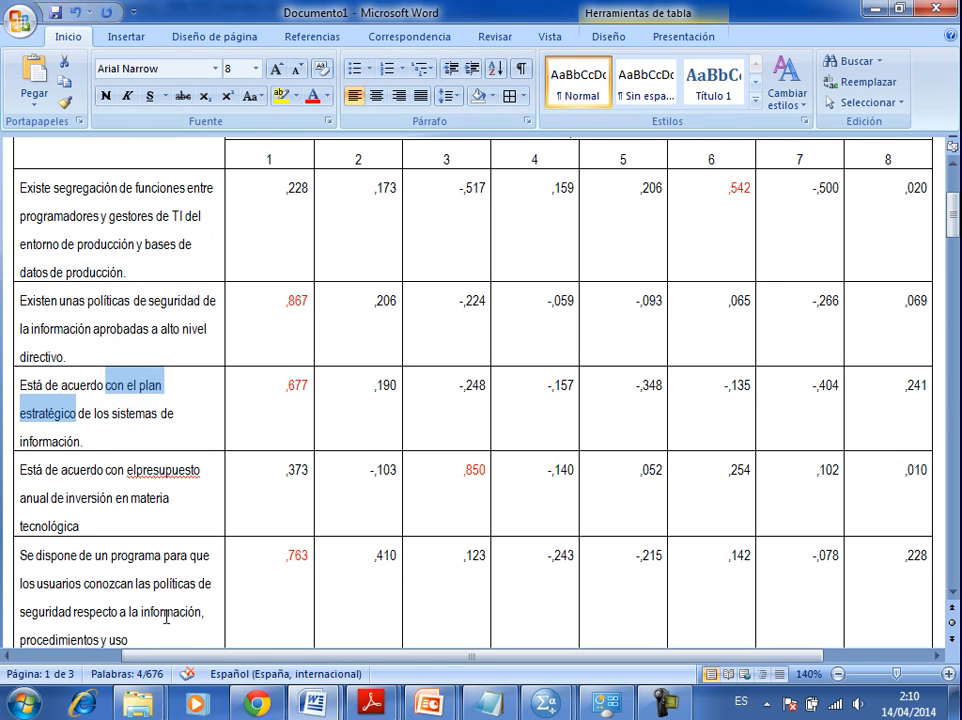
{"action": "left_click", "coordinate": [94, 554]}
{"action": "left_click_drag", "start_coordinate": [94, 554], "coordinate": [80, 617]}
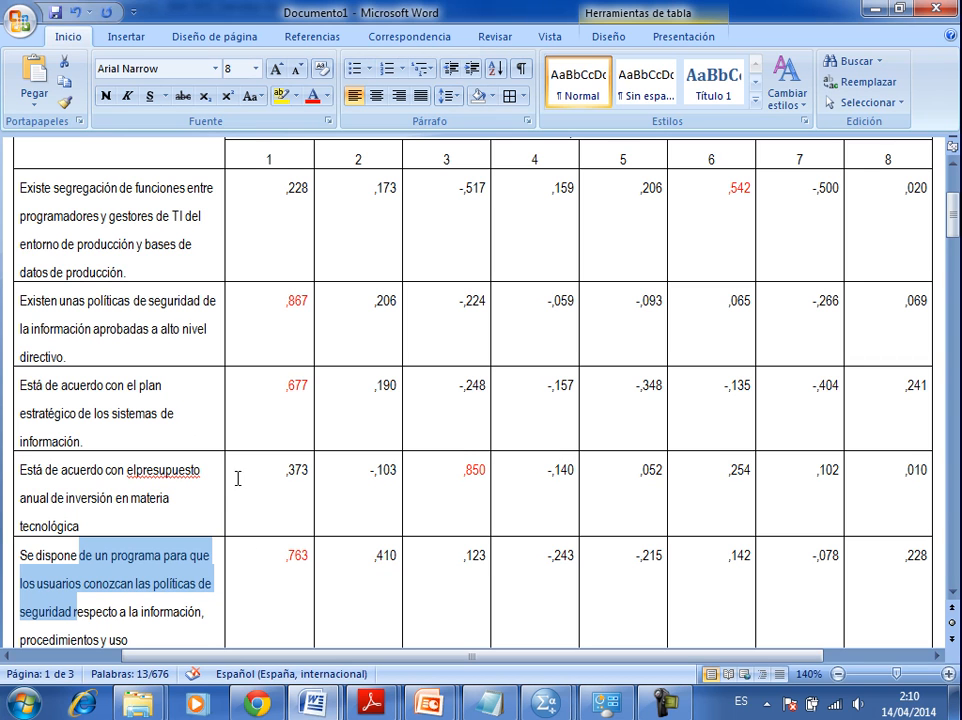
{"action": "left_click", "coordinate": [85, 302]}
{"action": "left_click_drag", "start_coordinate": [85, 302], "coordinate": [202, 300]}
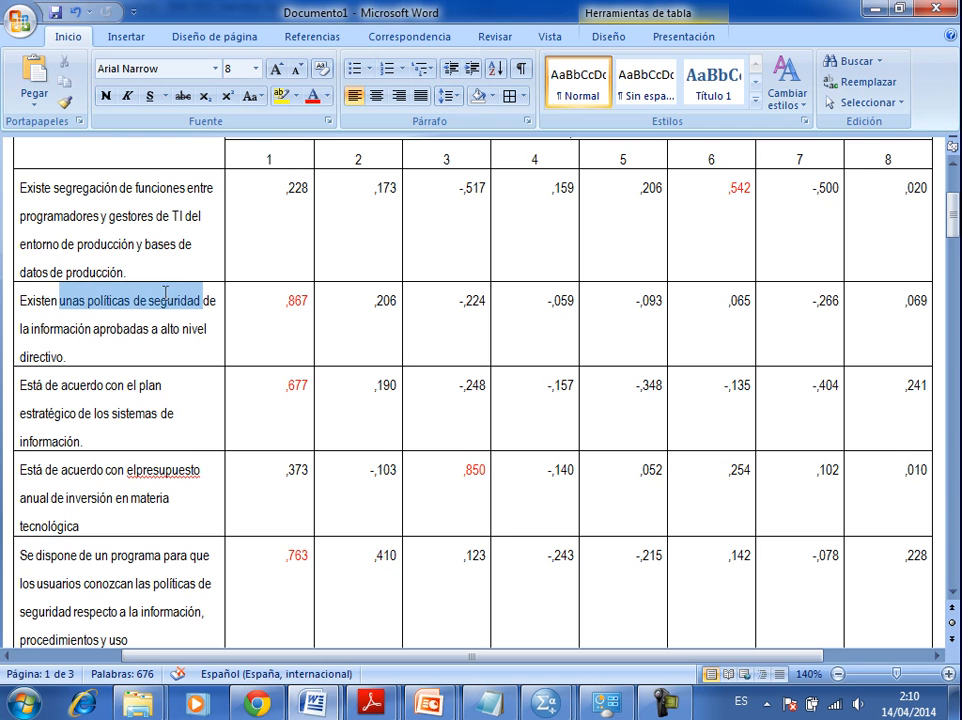
{"action": "left_click_drag", "start_coordinate": [134, 385], "coordinate": [72, 413]}
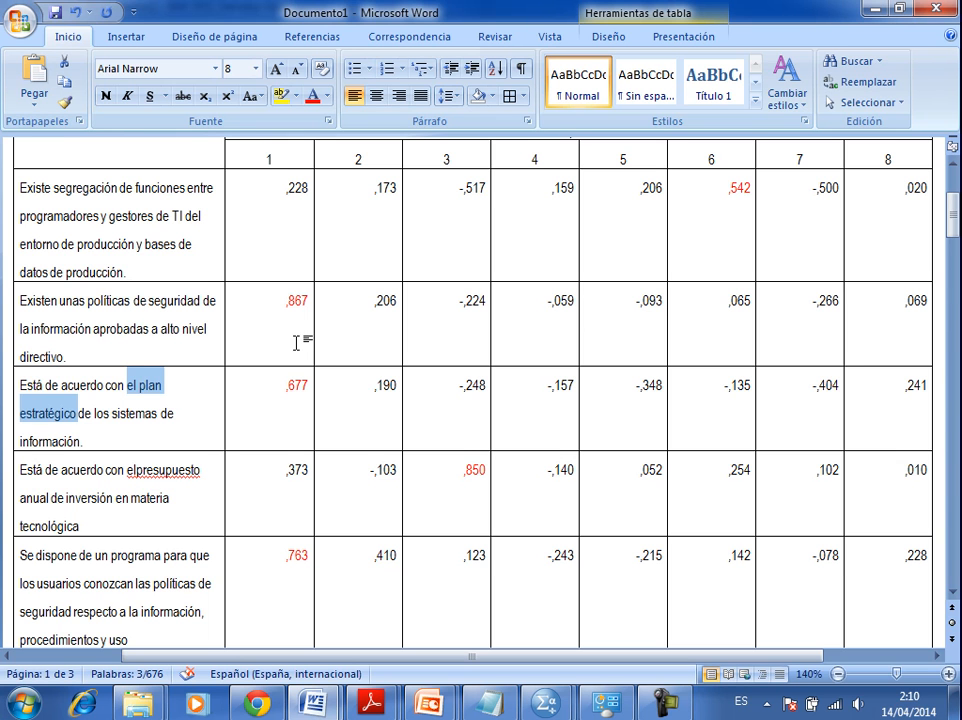
{"action": "left_click_drag", "start_coordinate": [955, 222], "coordinate": [955, 192]}
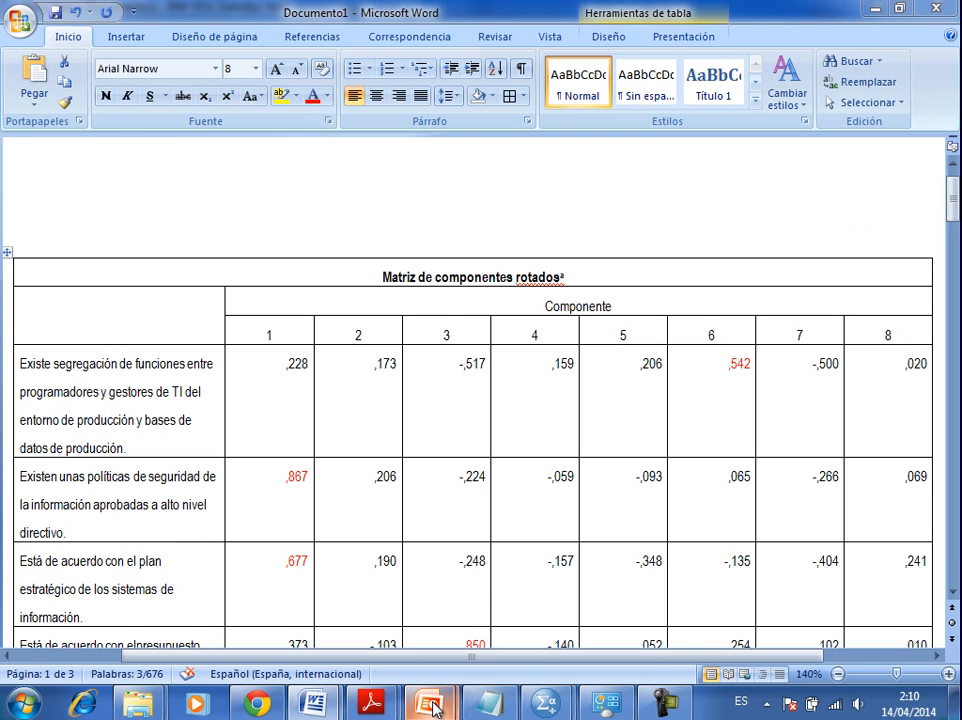
Step: Switch to the PowerPoint presentation on instrument reliability and review the definition of construct validity on slide 5
{"action": "mouse_move", "coordinate": [432, 706]}
{"action": "left_click", "coordinate": [530, 630]}
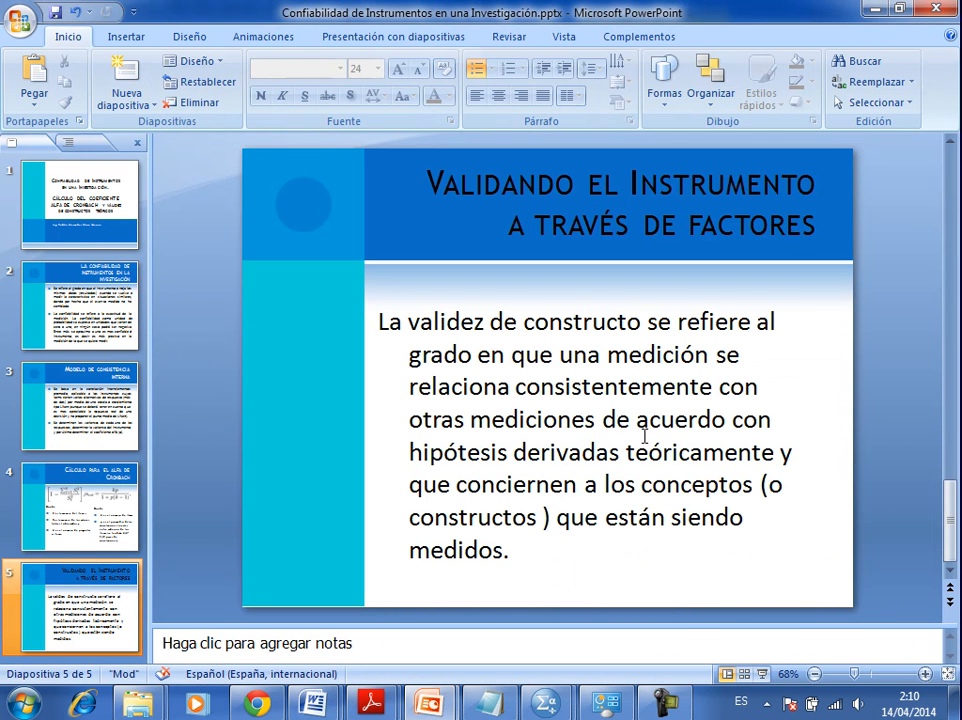
{"action": "left_click", "coordinate": [822, 232]}
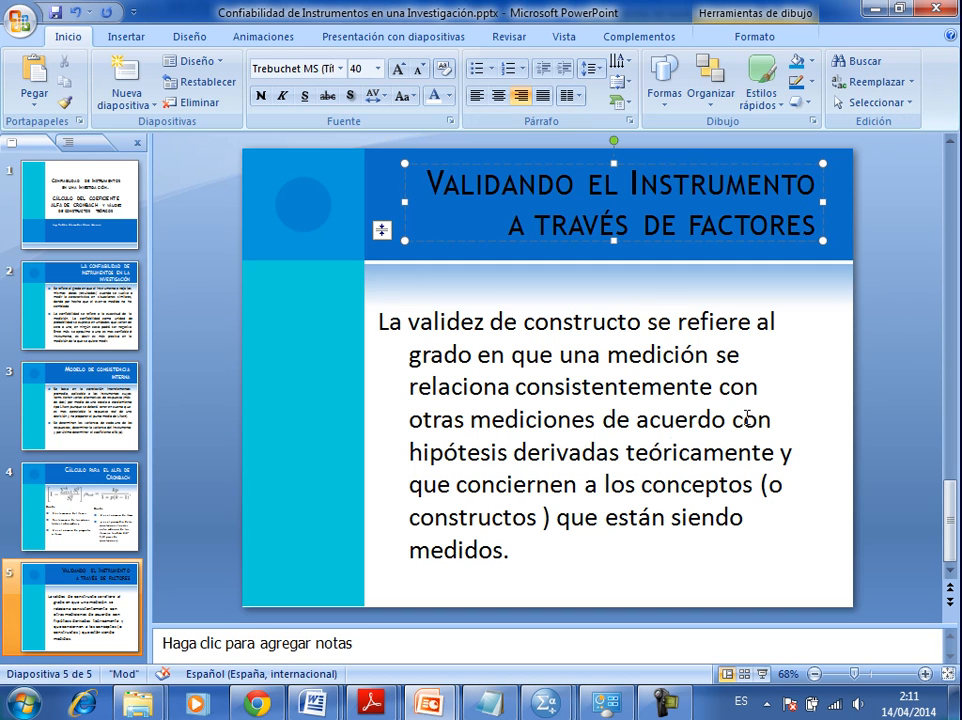
{"action": "left_click_drag", "start_coordinate": [416, 458], "coordinate": [766, 541]}
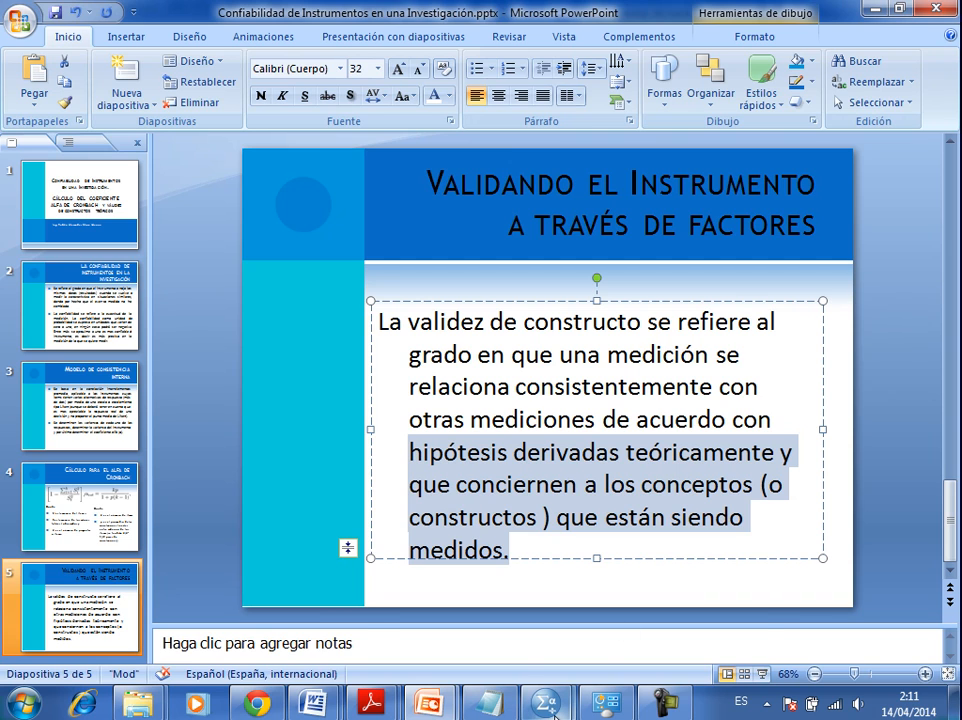
Step: View the questionnaire data in SPSS, return to the PowerPoint presentation and review the title slide's topics, highlighting the theoretical construct validity part
{"action": "mouse_move", "coordinate": [545, 703]}
{"action": "left_click", "coordinate": [610, 625]}
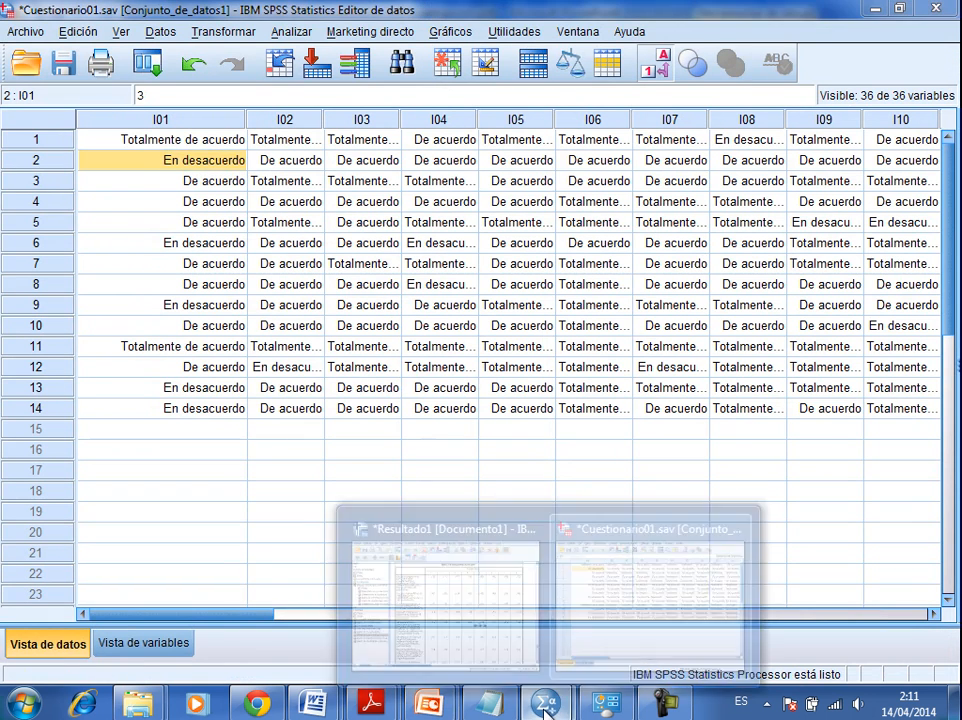
{"action": "mouse_move", "coordinate": [428, 703]}
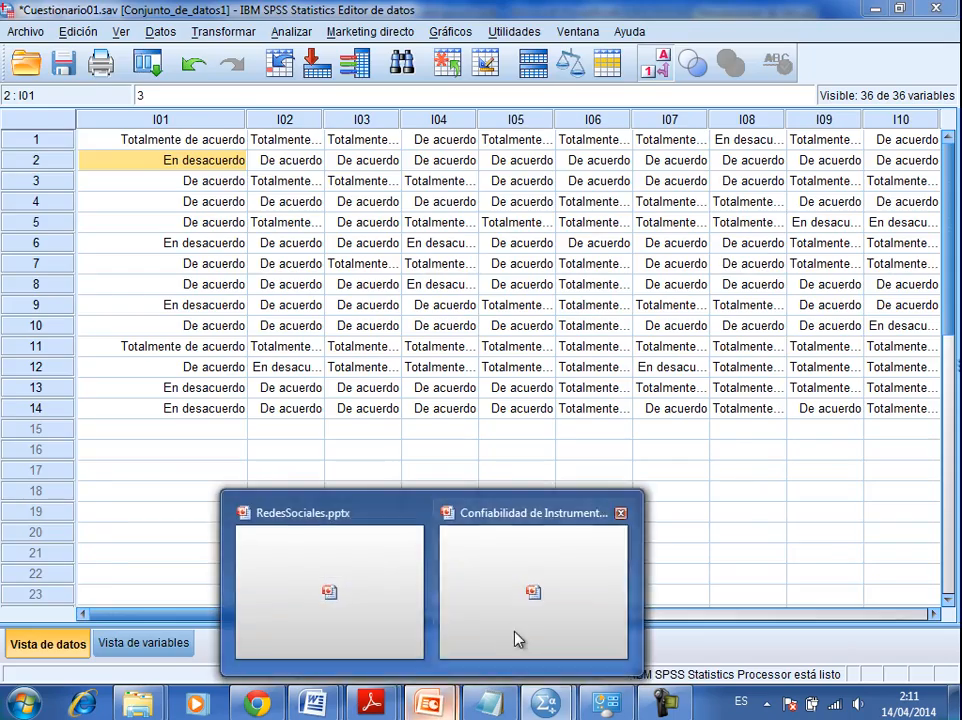
{"action": "left_click", "coordinate": [515, 638]}
{"action": "left_click_drag", "start_coordinate": [945, 508], "coordinate": [948, 200]}
{"action": "left_click", "coordinate": [592, 284]}
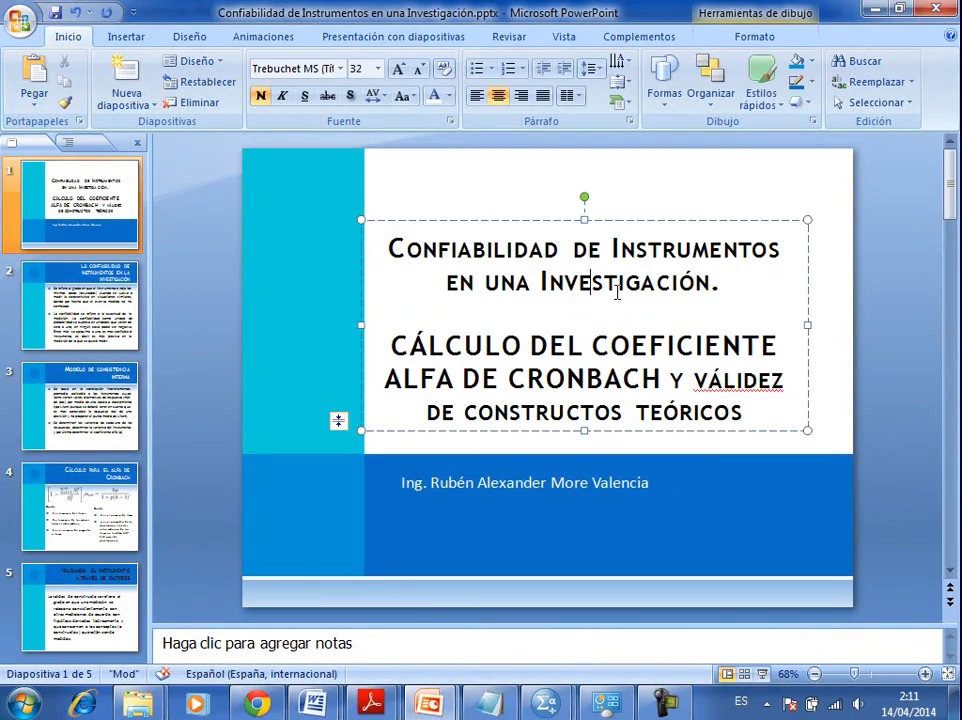
{"action": "left_click_drag", "start_coordinate": [696, 382], "coordinate": [769, 410]}
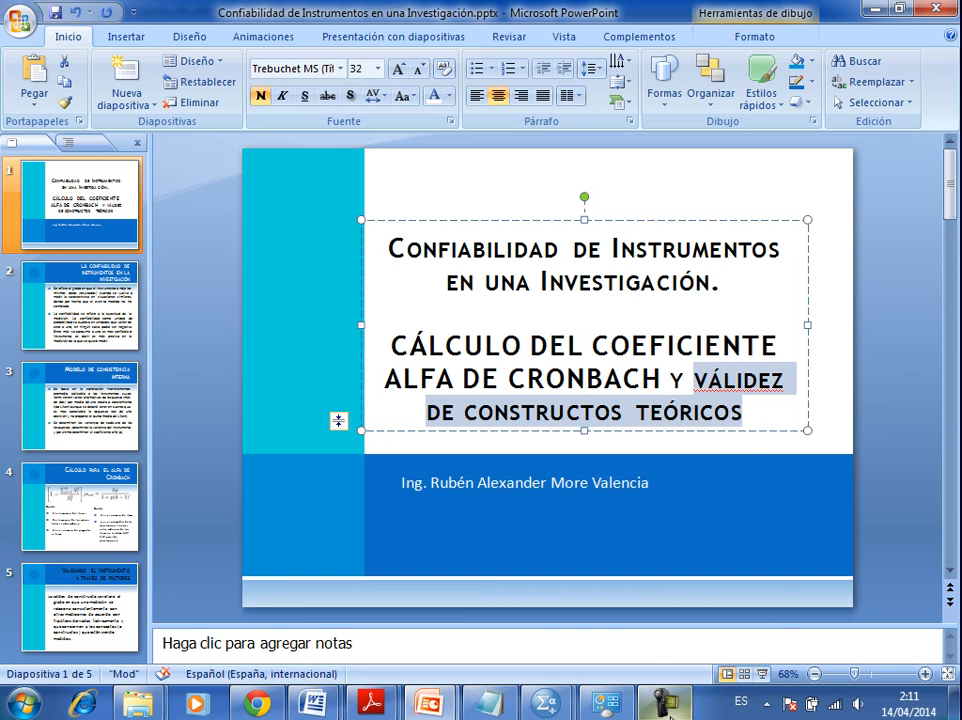
{"action": "mouse_move", "coordinate": [670, 709]}
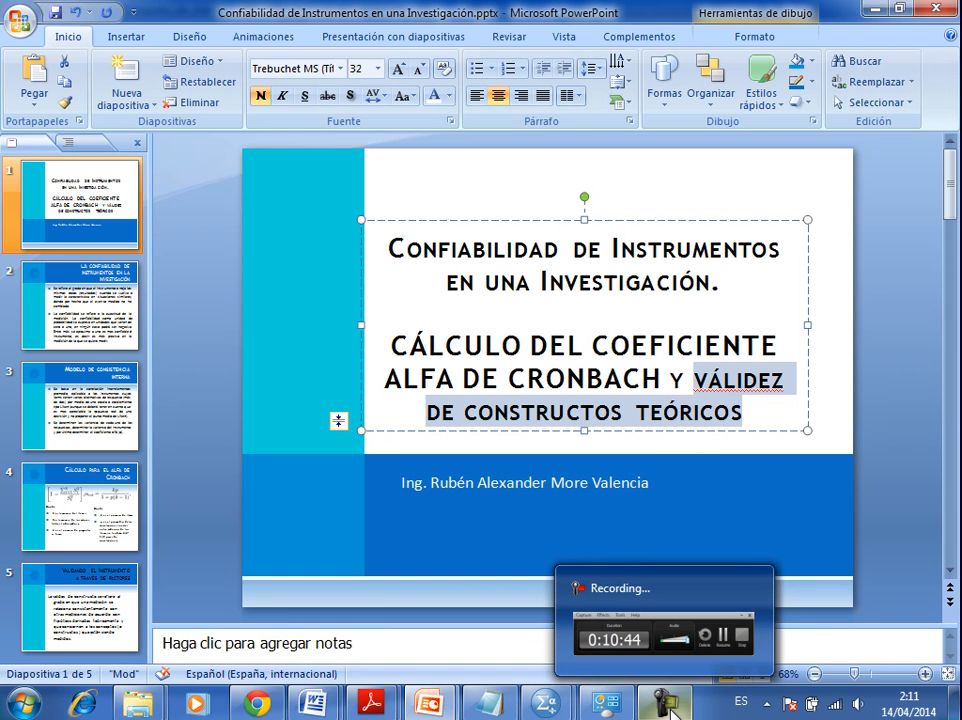